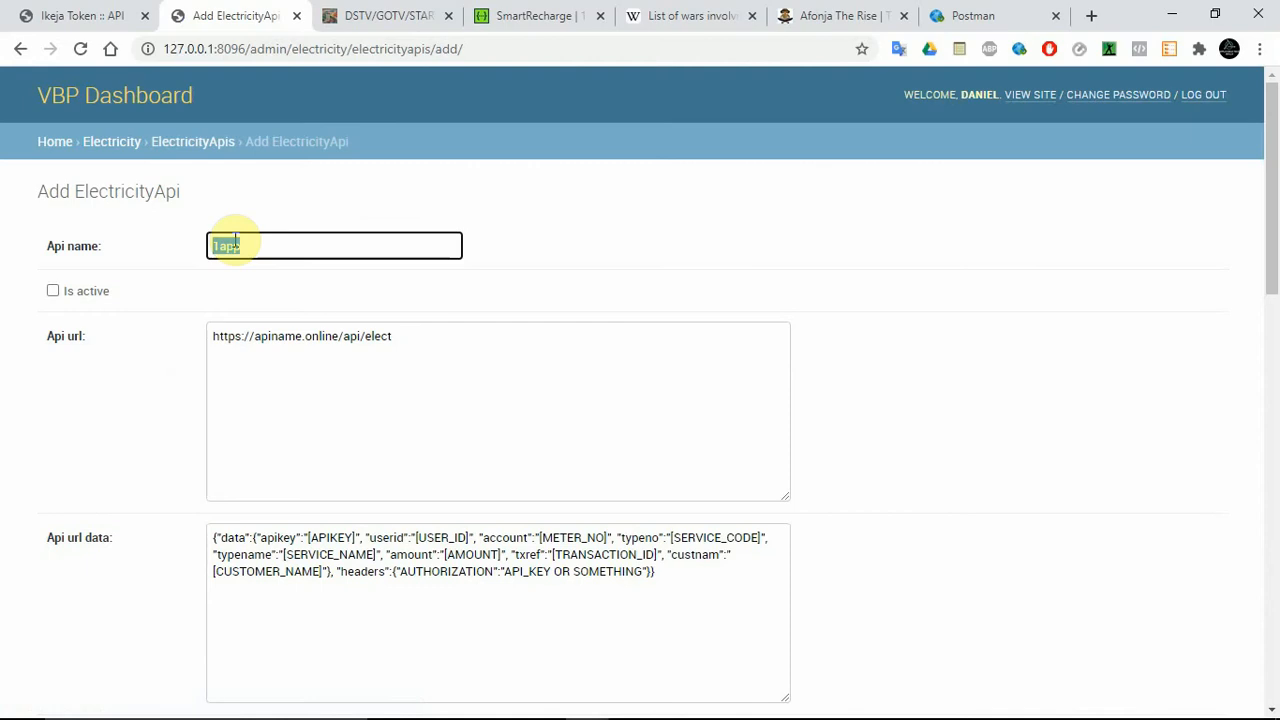
Name the new electricity API smartrecharge, mark it as active, and select the placeholder API URL for replacement.
text(smartrecharge)
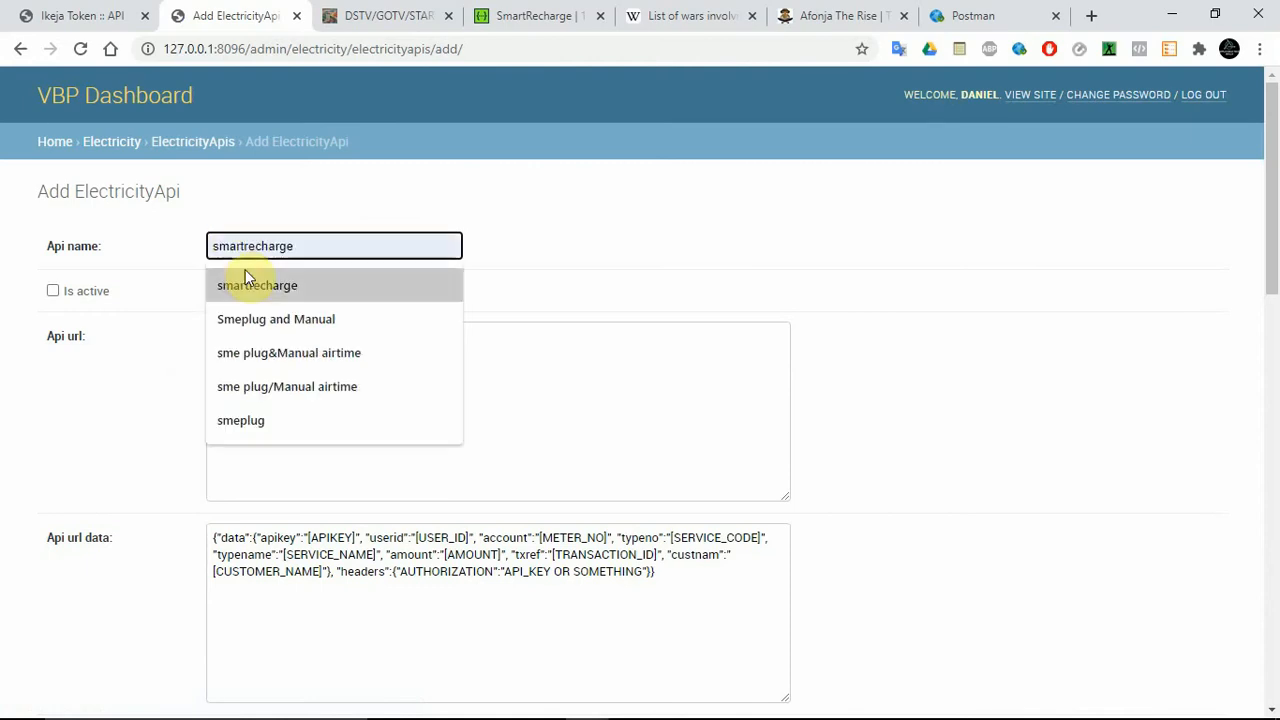
click(245, 269)
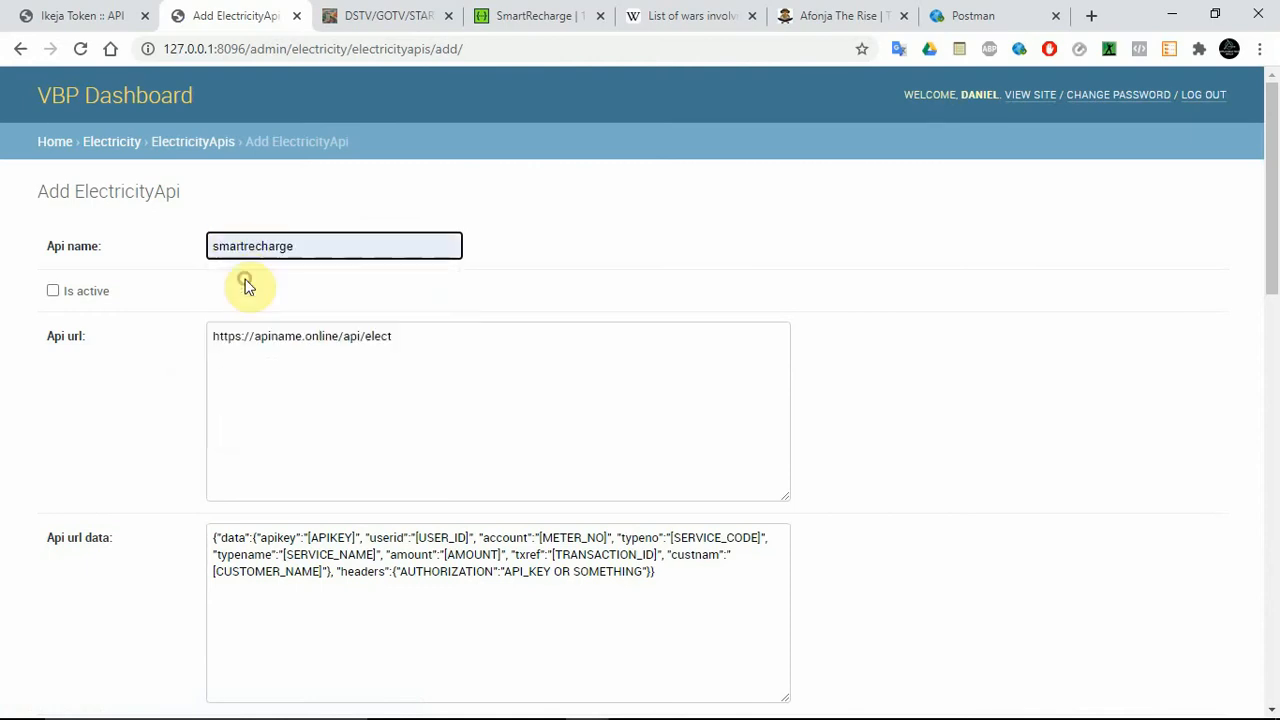
click(106, 292)
click(337, 359)
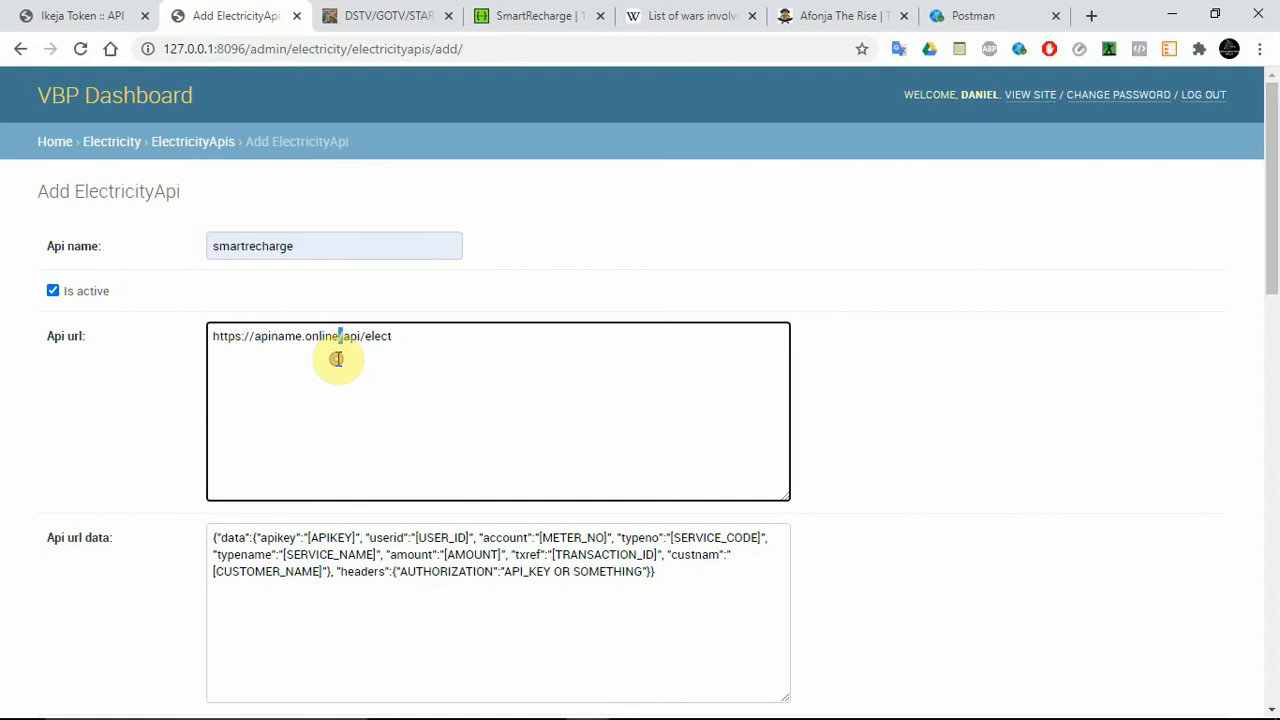
triple_click(441, 347)
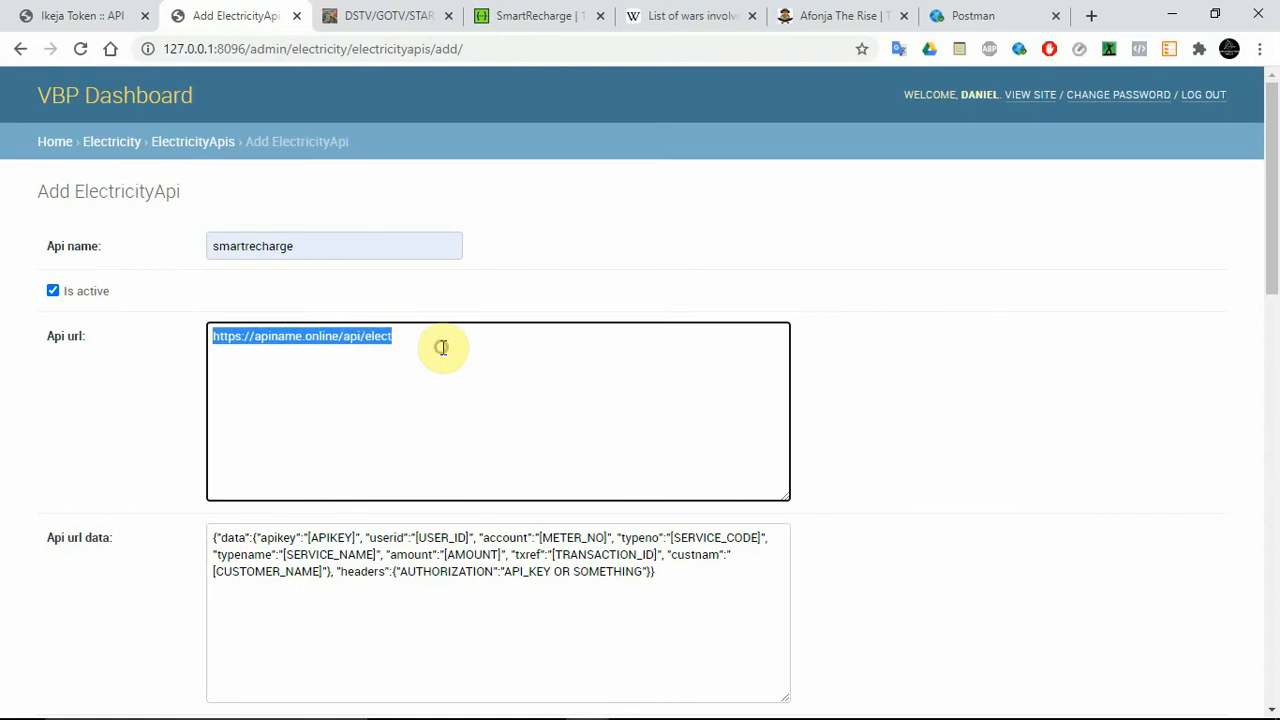
Switch to the SmartRecharge API documentation and copy the abuja_distribution_company service code from the Get List of Sub Services description.
click(524, 13)
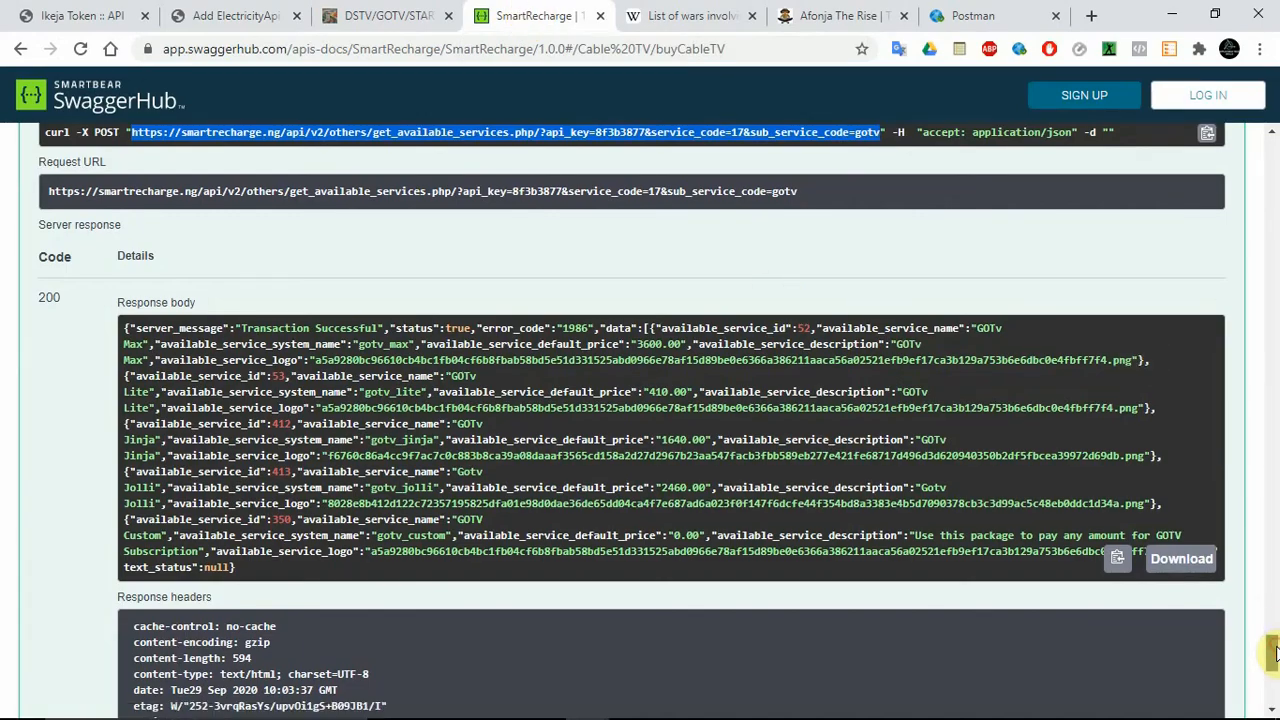
drag(1273, 652, 1273, 515)
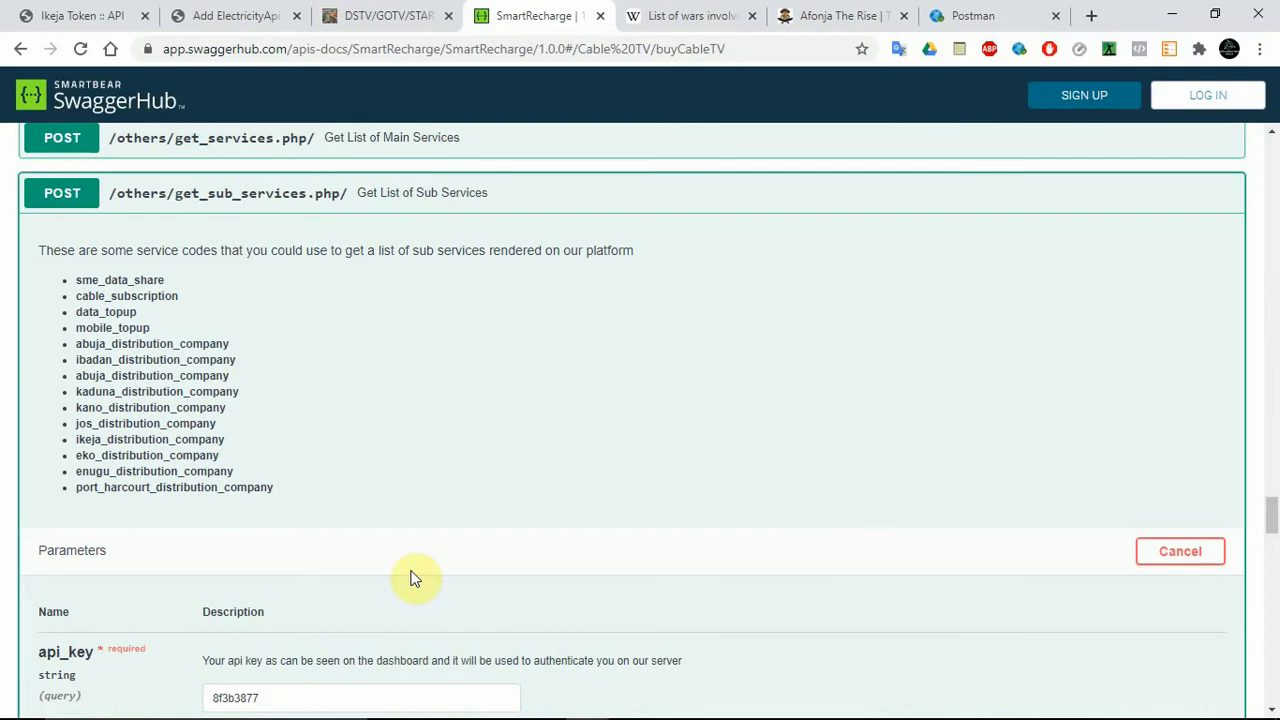
double_click(157, 345)
drag(157, 345, 146, 336)
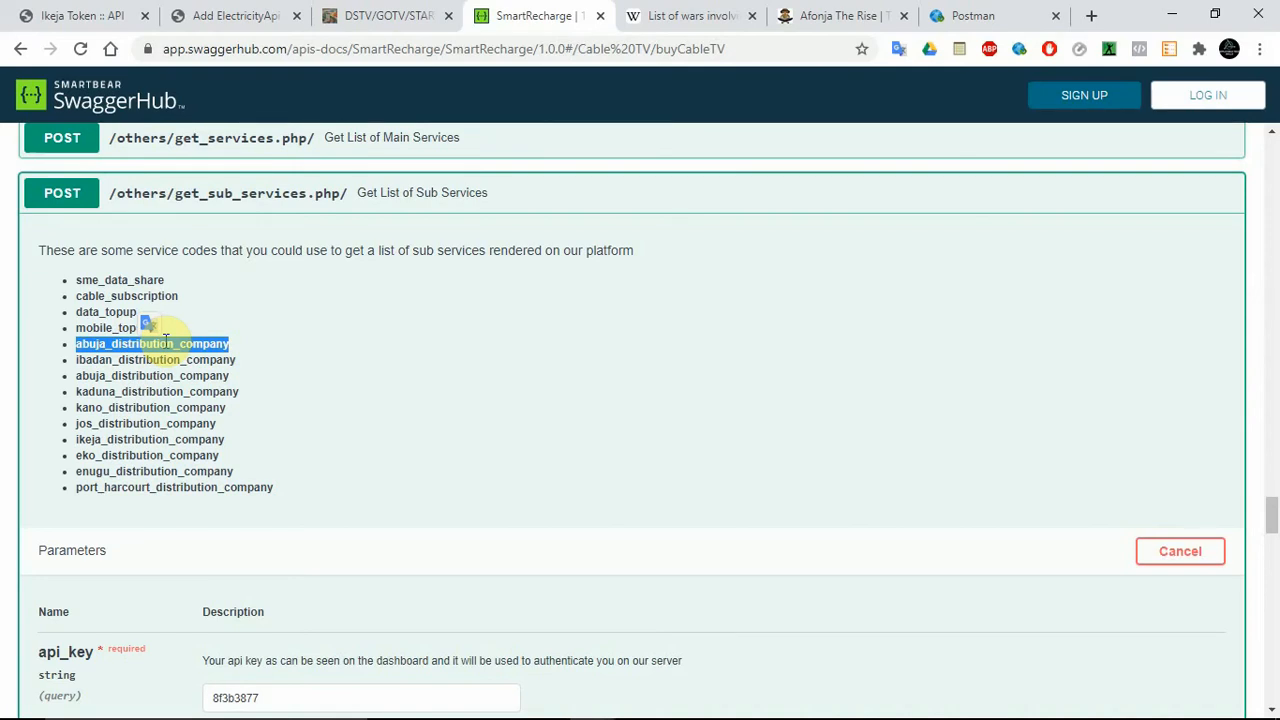
right_click(166, 340)
click(207, 358)
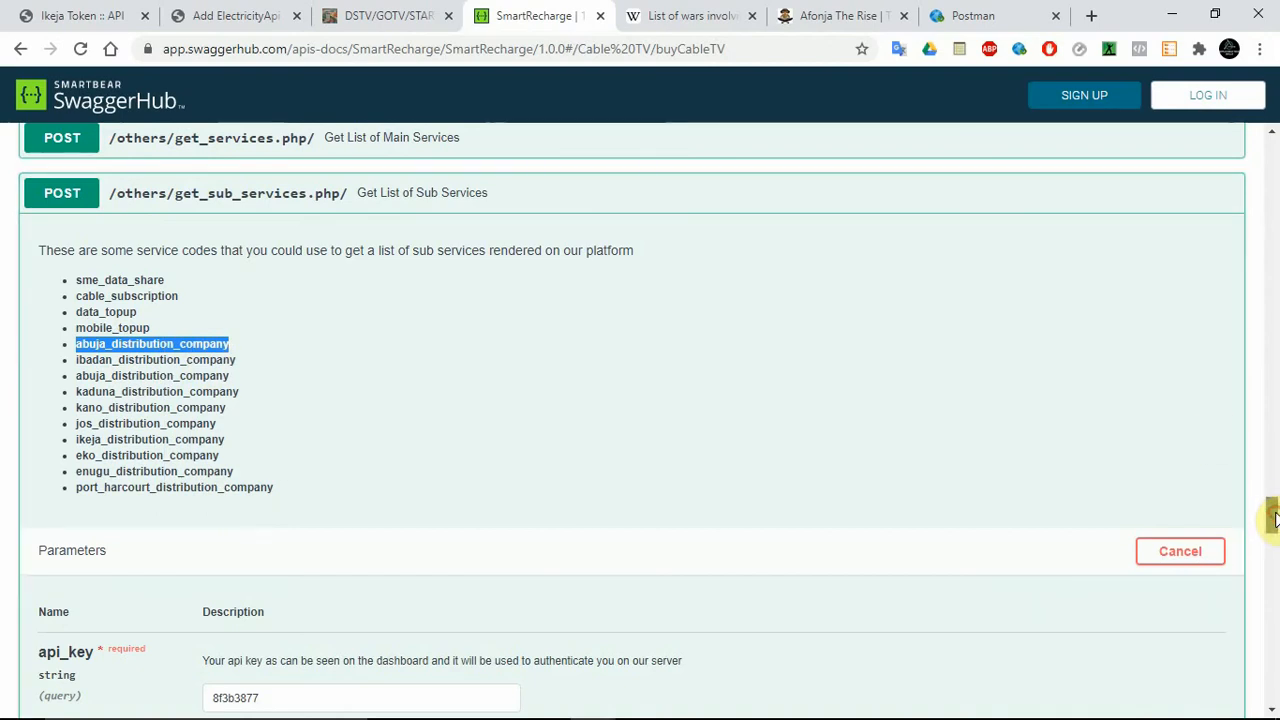
Run the Get List of Sub Services request with abuja_distribution_company as the service_code.
mouse_move(1273, 517)
mouse_down()
mouse_move(1268, 580)
mouse_move(1268, 537)
mouse_up()
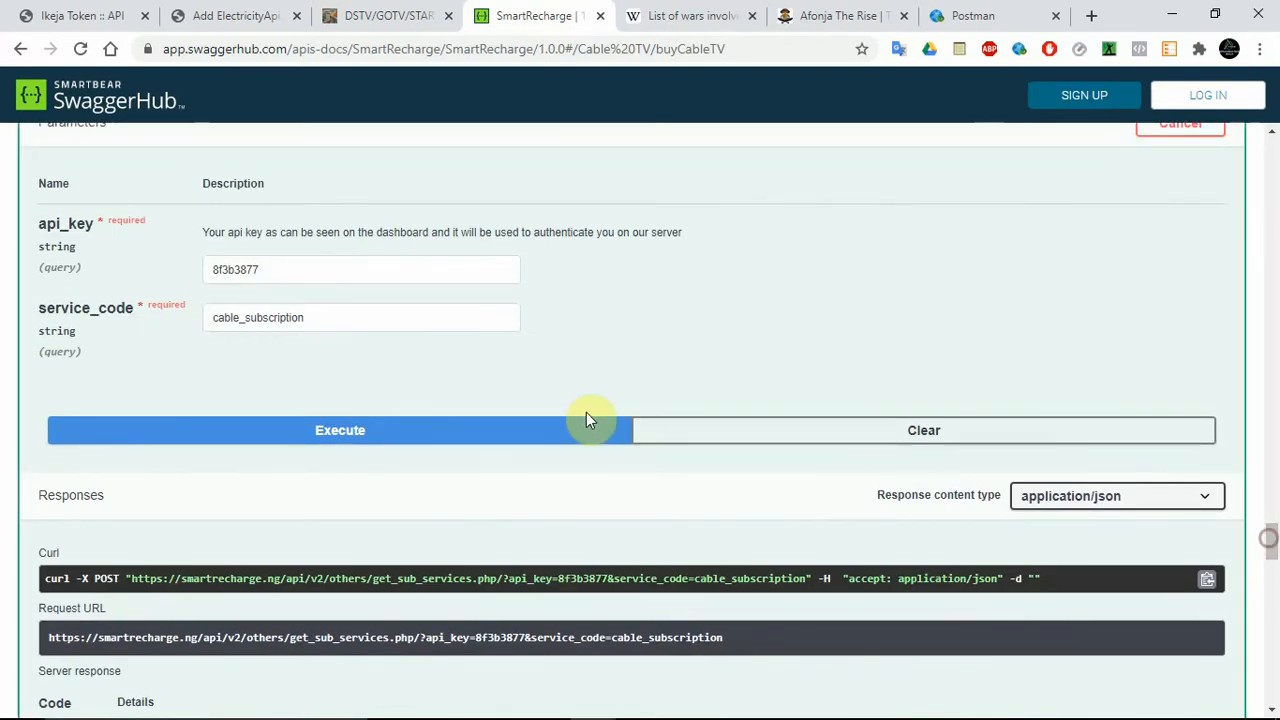
double_click(325, 317)
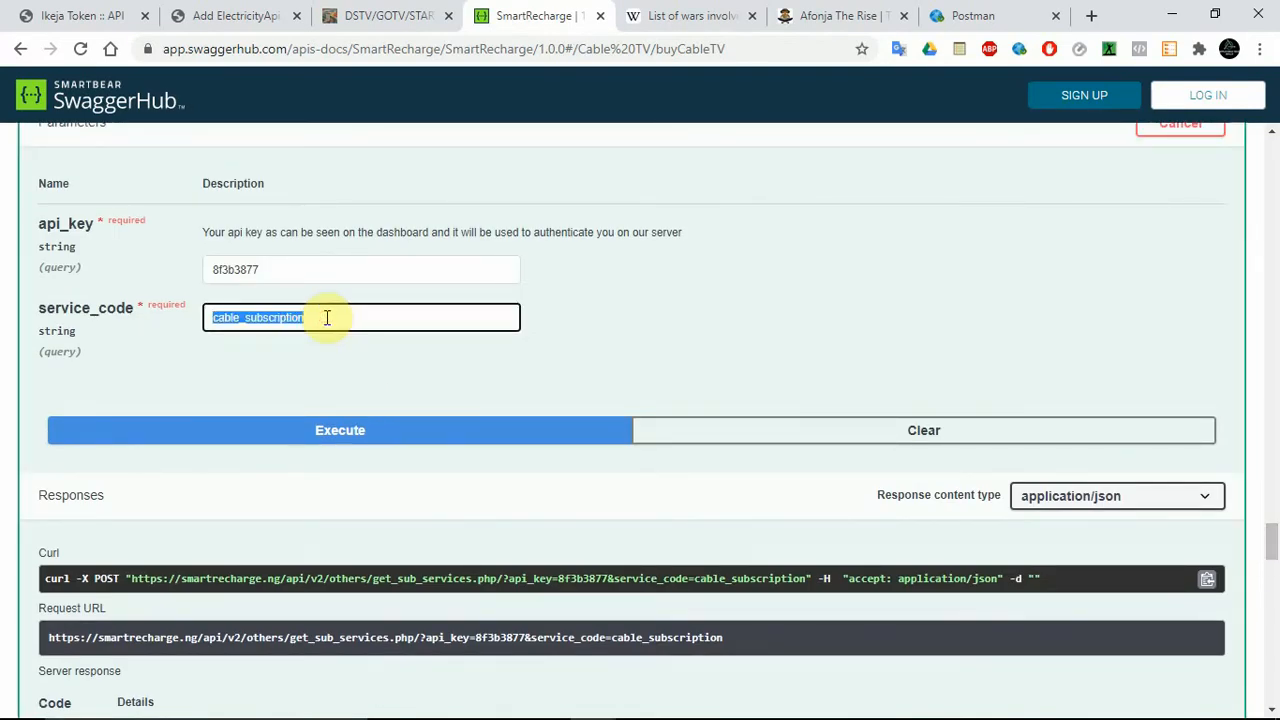
text(abuja_distribution_company)
click(362, 433)
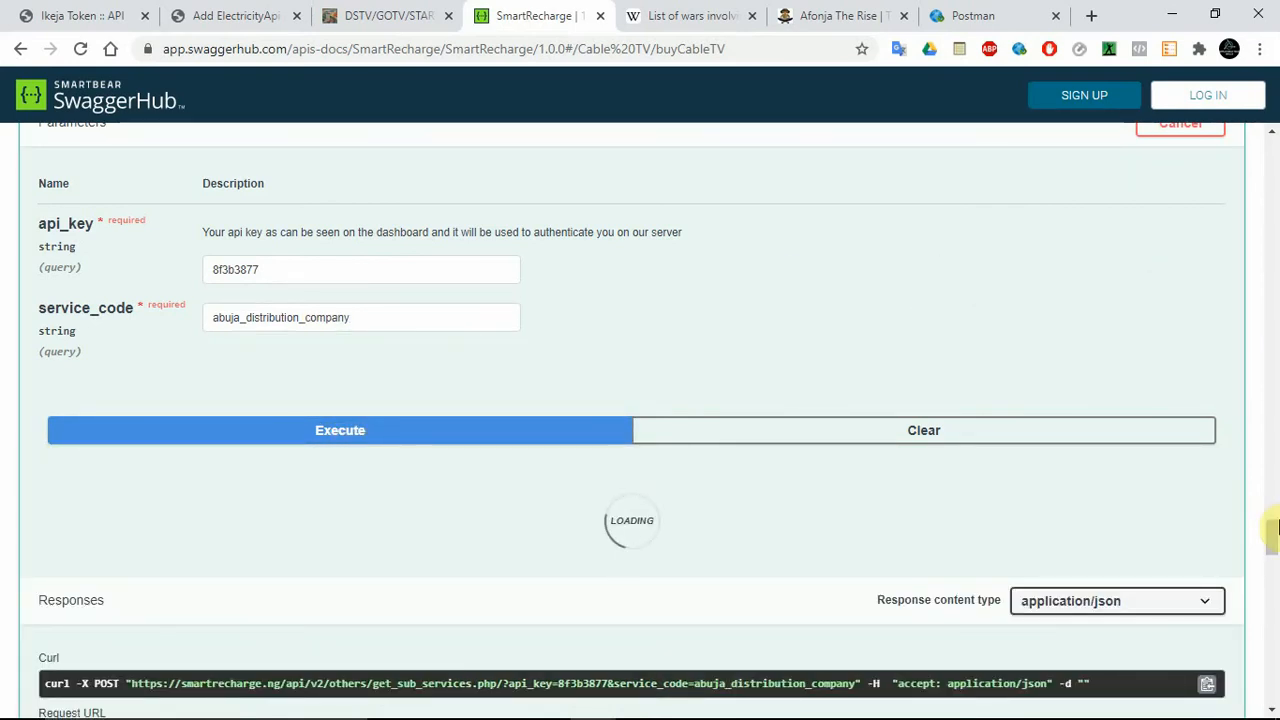
Copy the sub-service code abuja_distribution_company_postpaid from the sub-services response body.
scroll(1273, 555, down, 1)
scroll(1273, 555, down, 1)
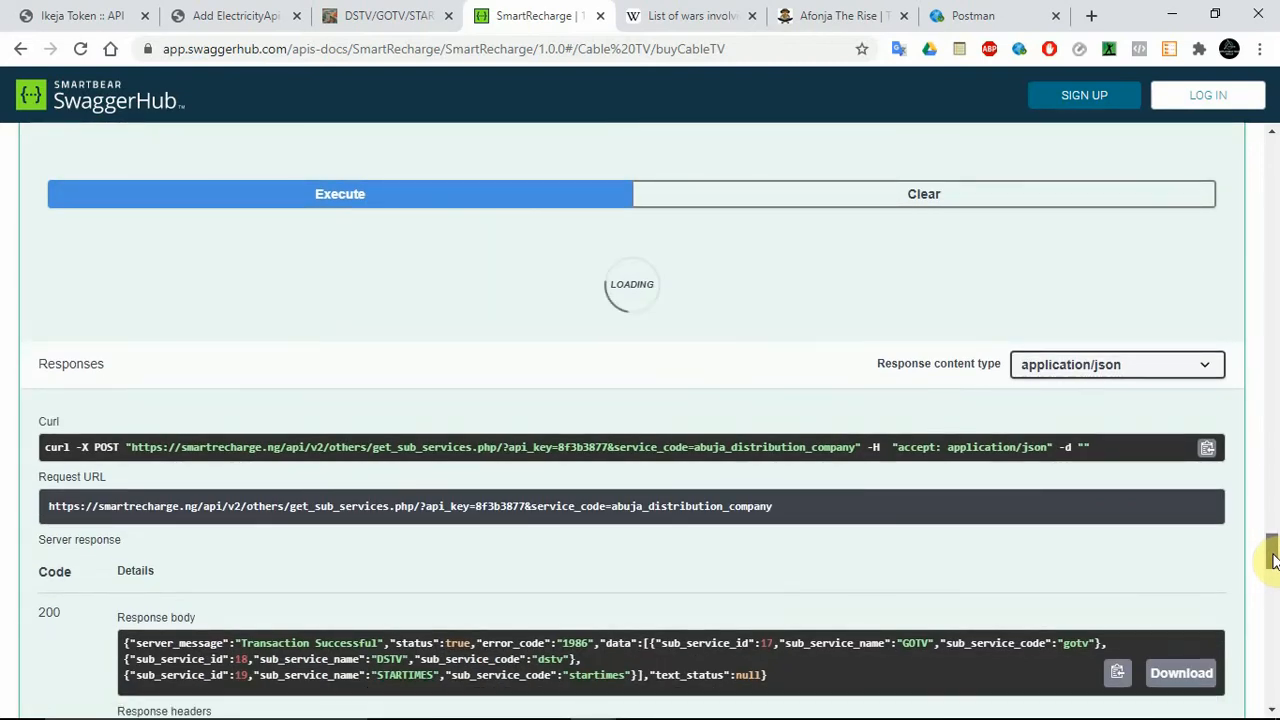
scroll(1273, 560, down, 1)
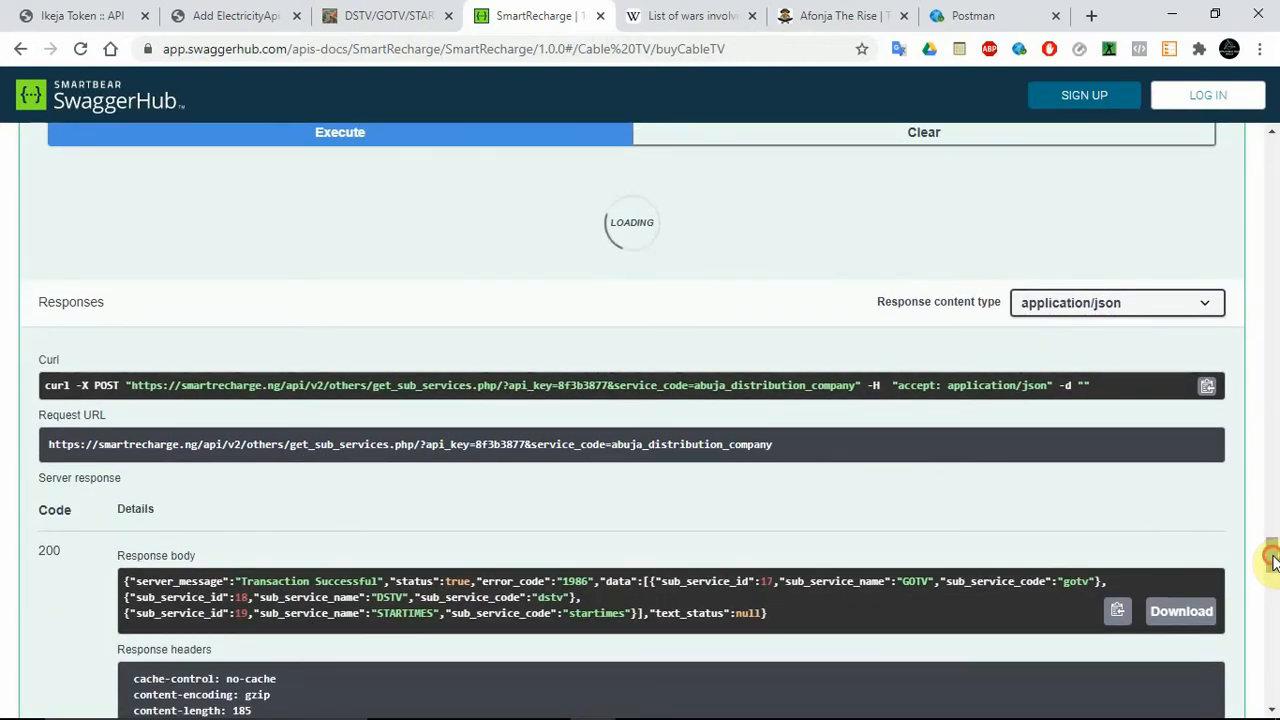
scroll(1273, 565, down, 1)
scroll(1273, 567, down, 2)
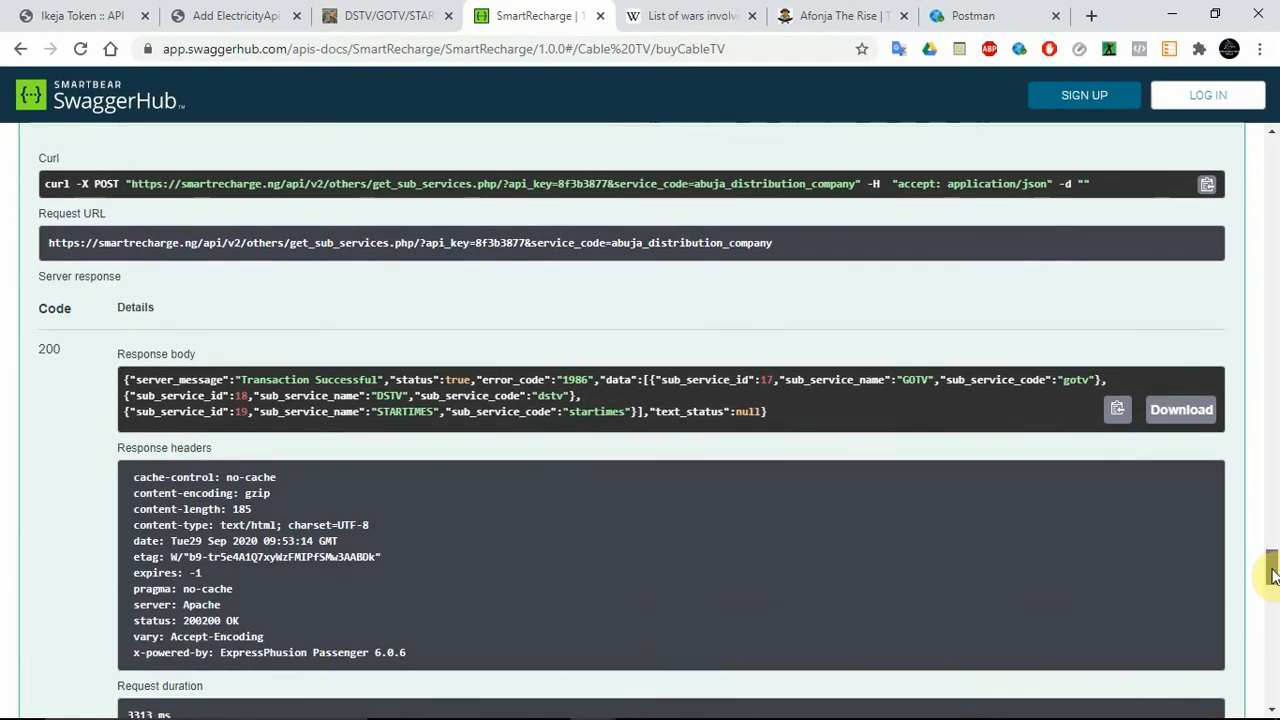
scroll(1273, 562, up, 3)
mouse_move(1273, 562)
mouse_down()
mouse_move(1273, 608)
mouse_move(1273, 564)
mouse_up()
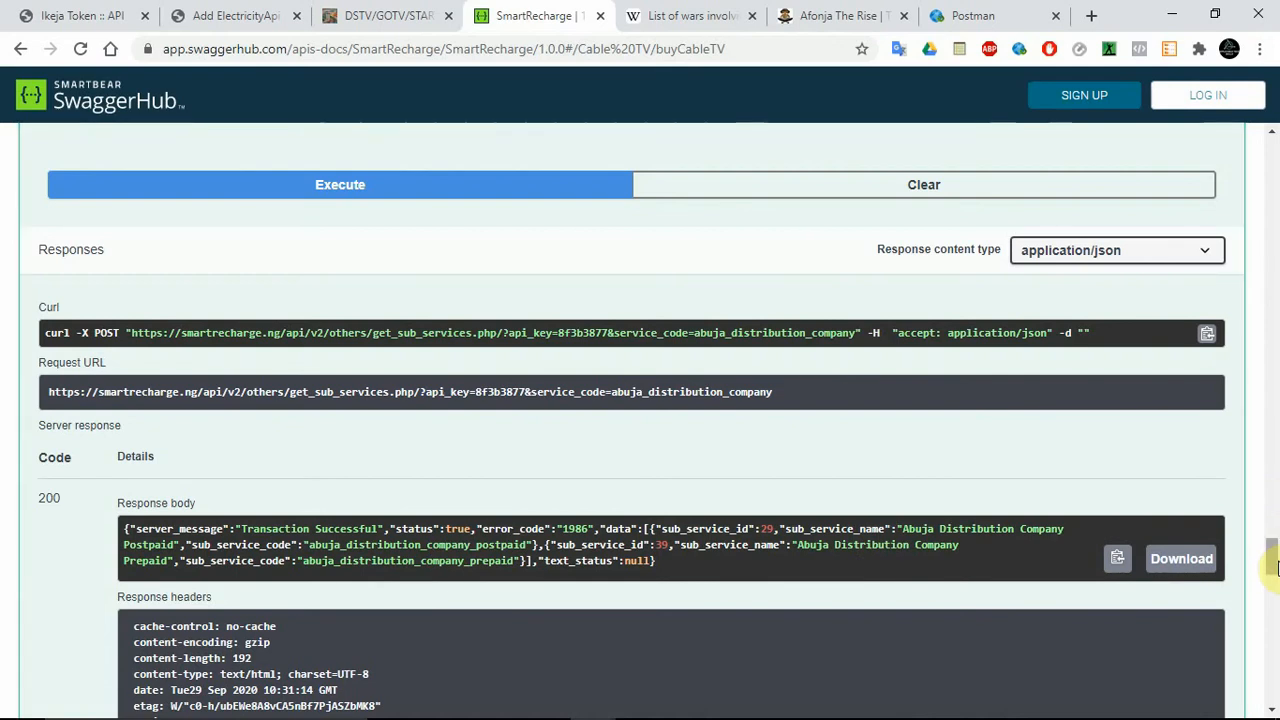
drag(1273, 560, 1273, 574)
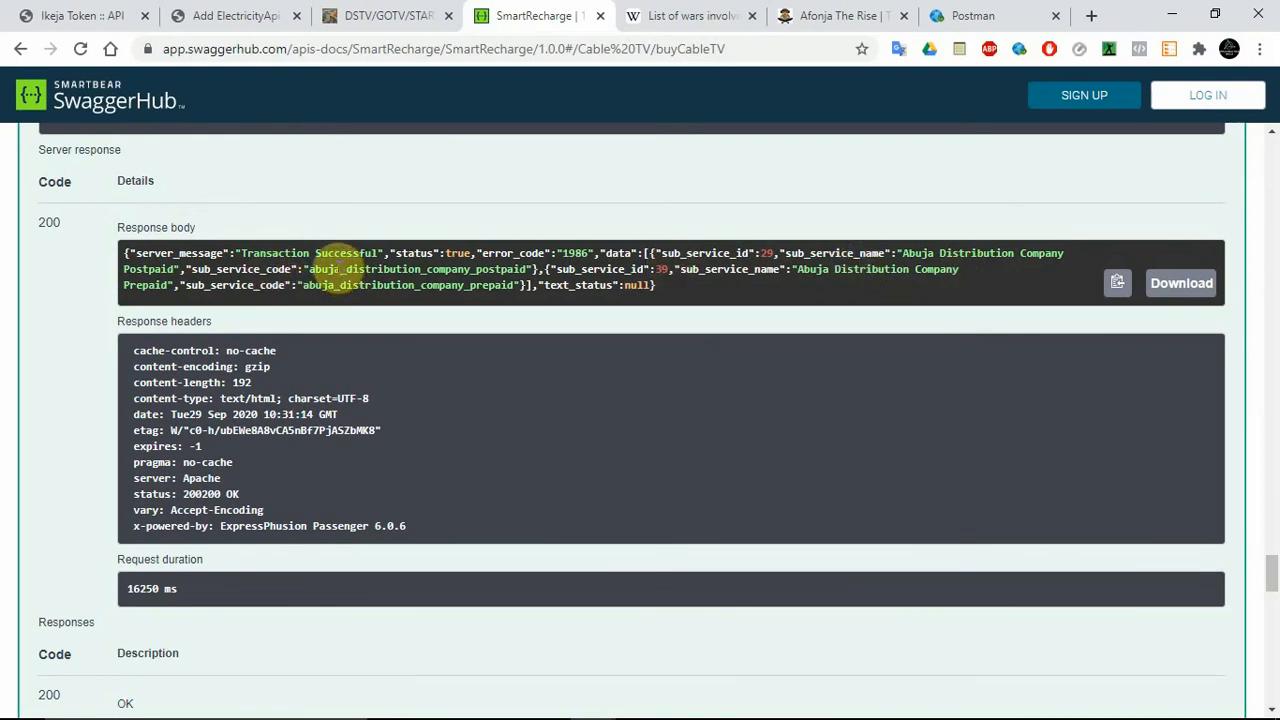
double_click(335, 268)
right_click(335, 268)
click(372, 282)
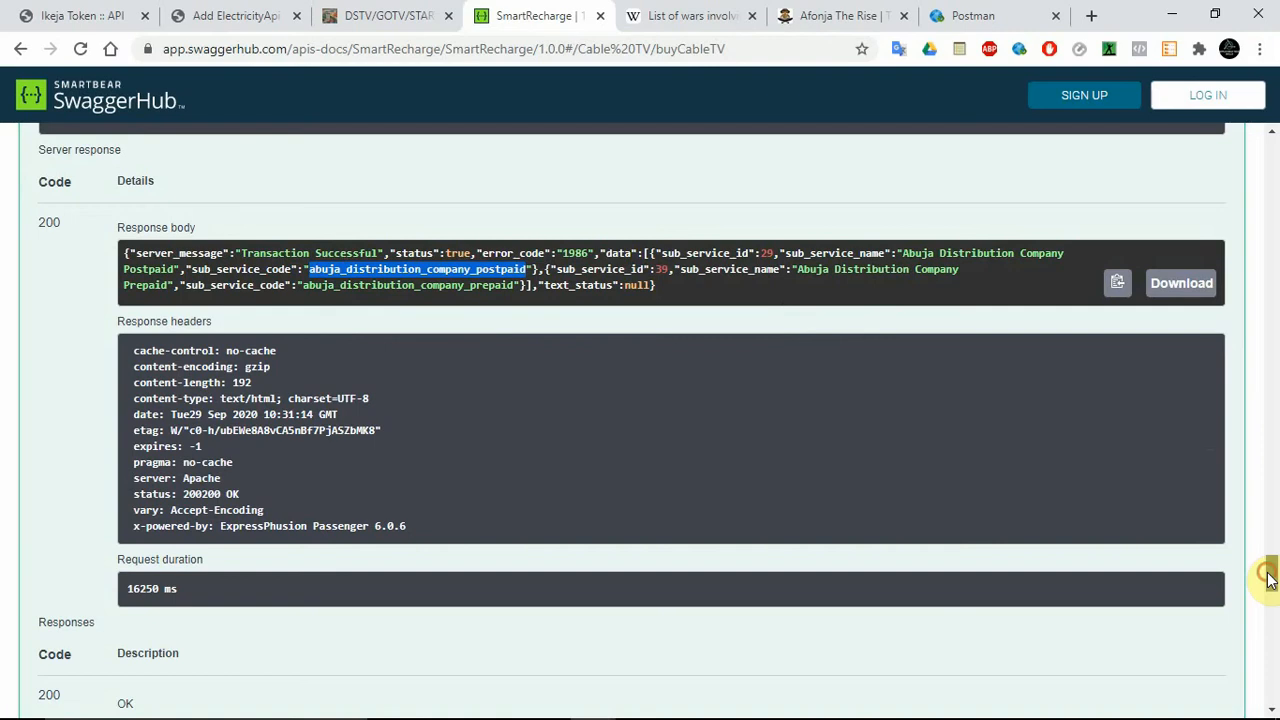
Run the available services request with service_code 29 and sub_service_code abuja_distribution_company_postpaid.
drag(1270, 574, 1272, 622)
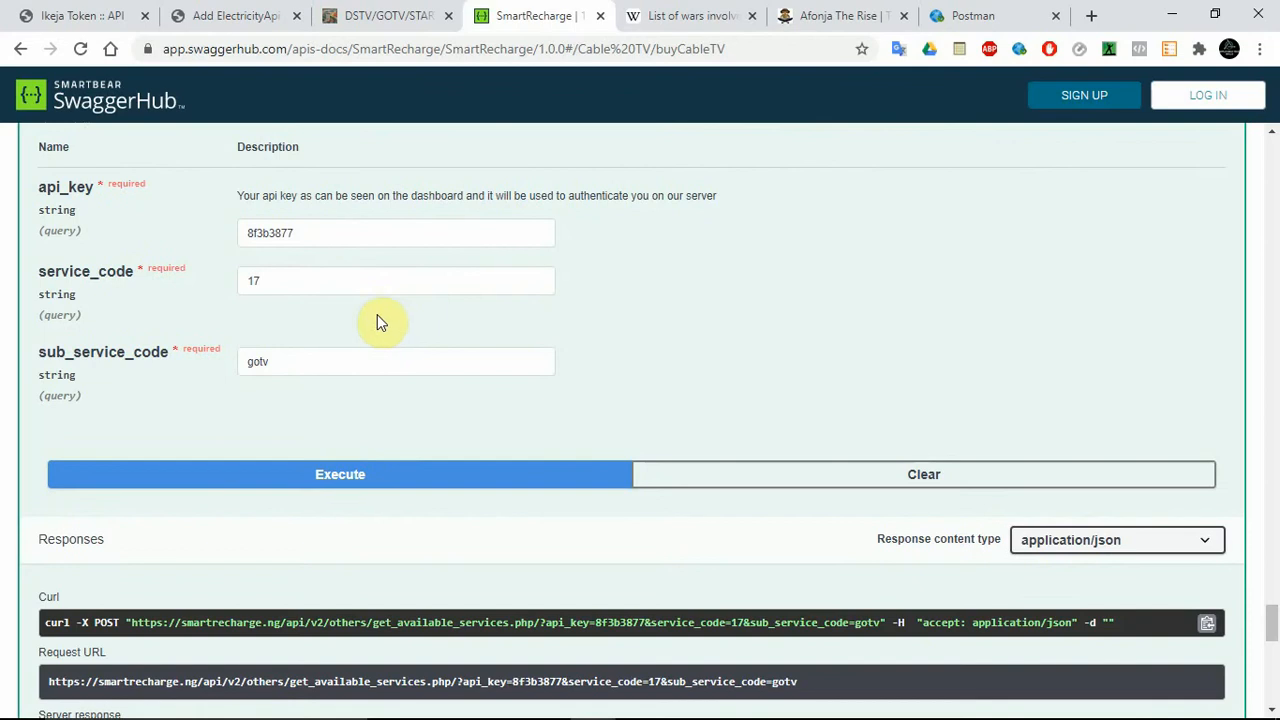
click(325, 281)
double_click(325, 281)
text(2)
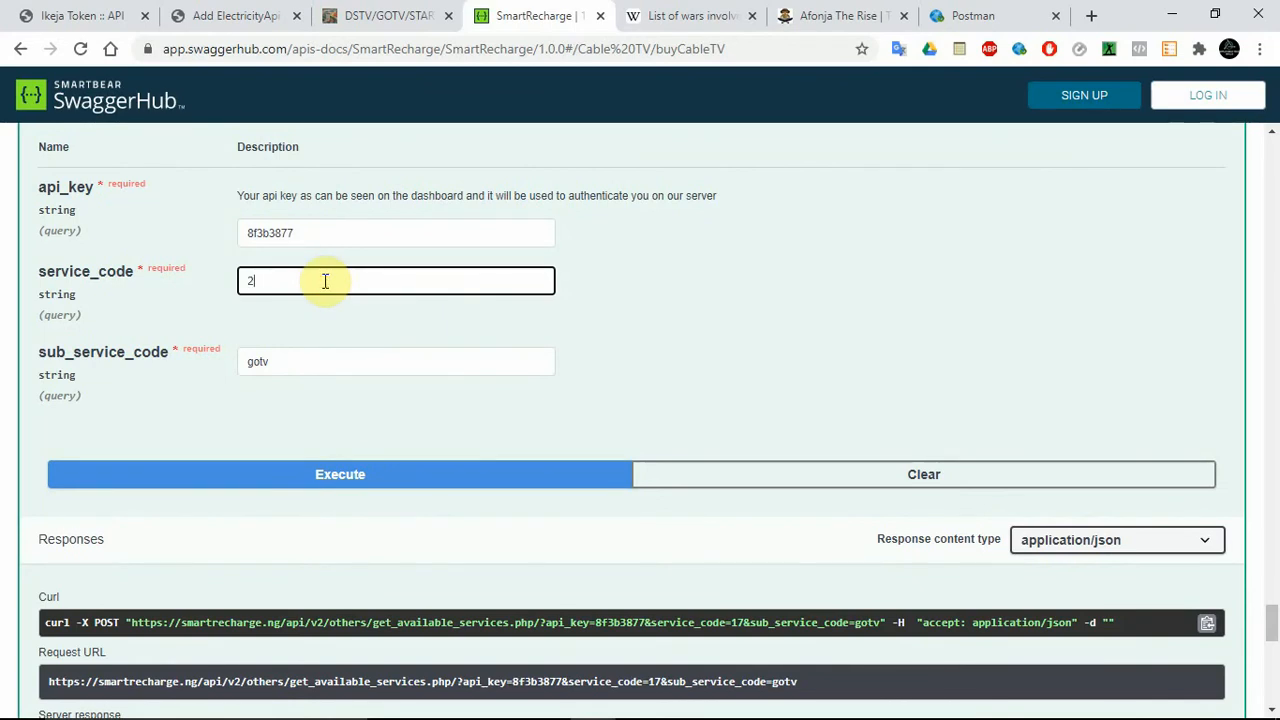
text(9)
key(Tab)
key(ctrl+v)
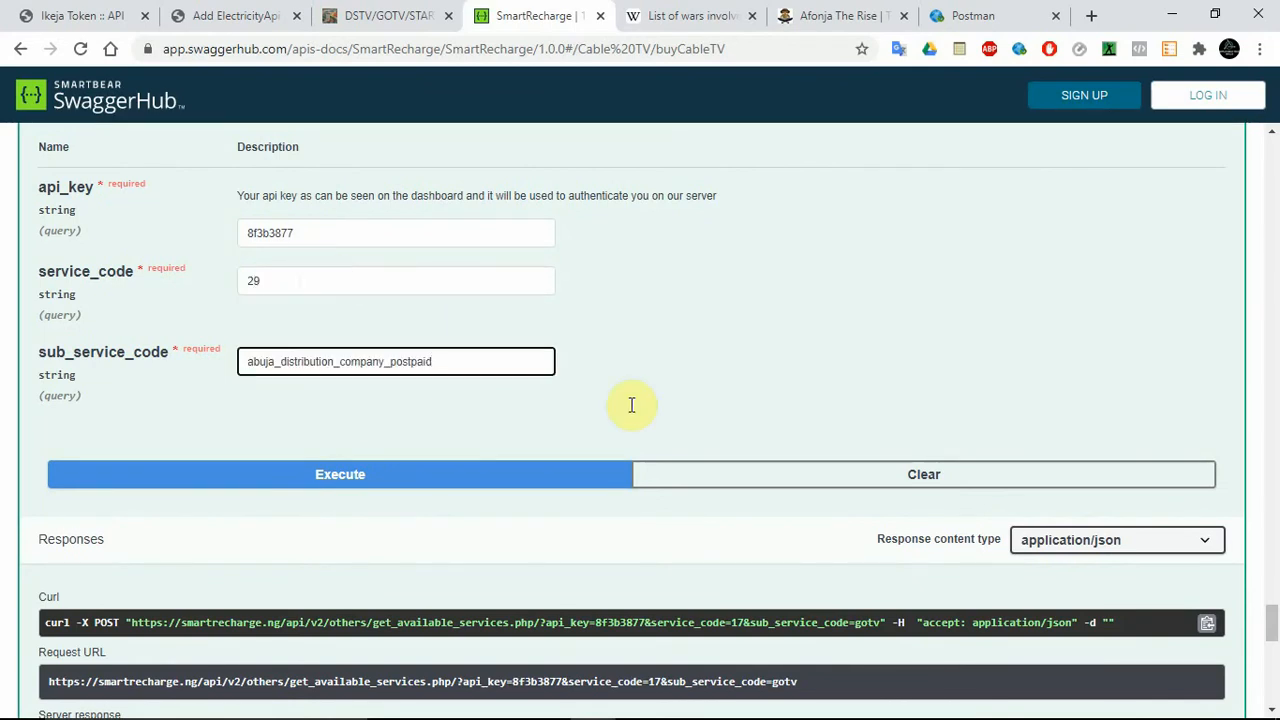
click(586, 478)
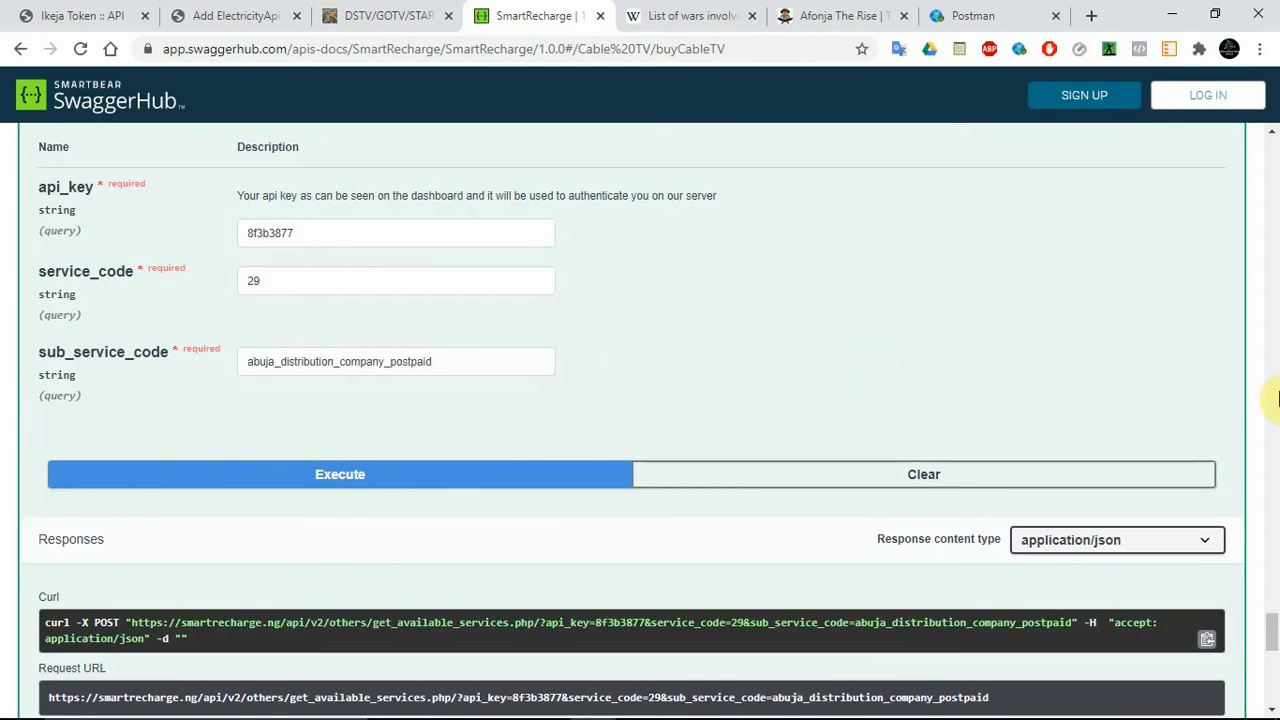
Copy the service system name aedc_postpaid_custom from the available services response body.
drag(1273, 637, 1275, 652)
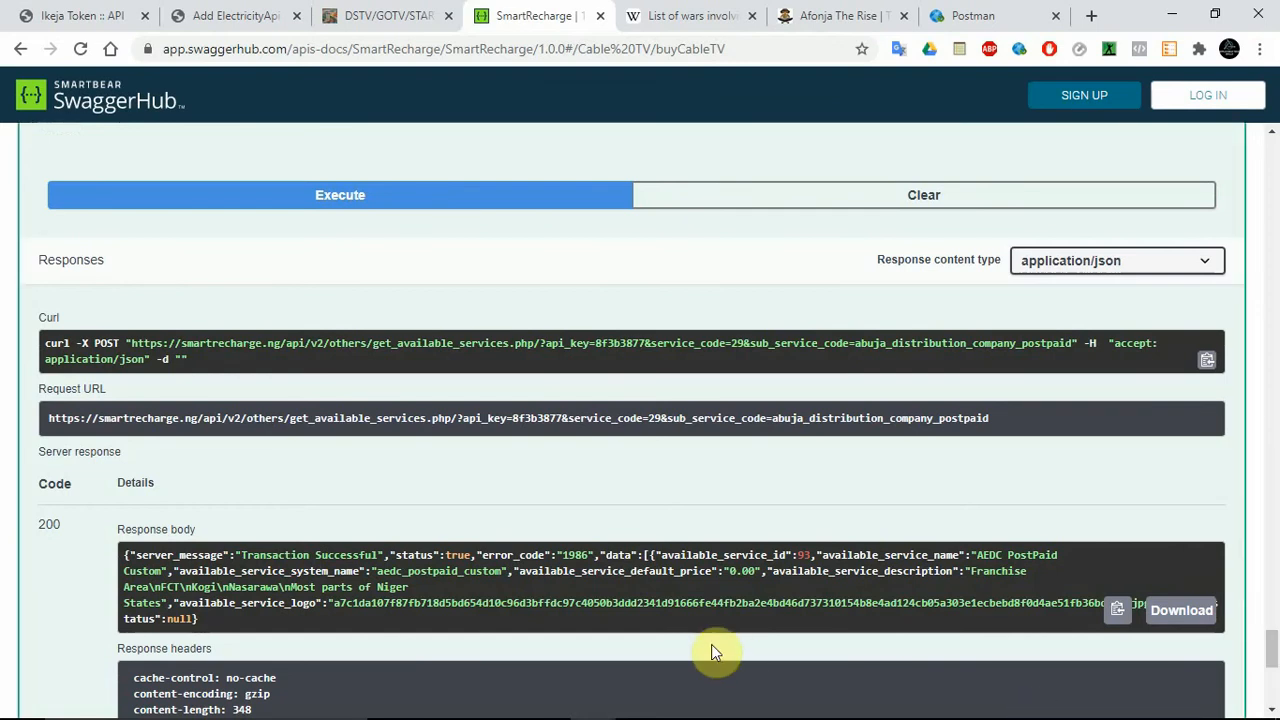
double_click(415, 570)
key(ctrl+c)
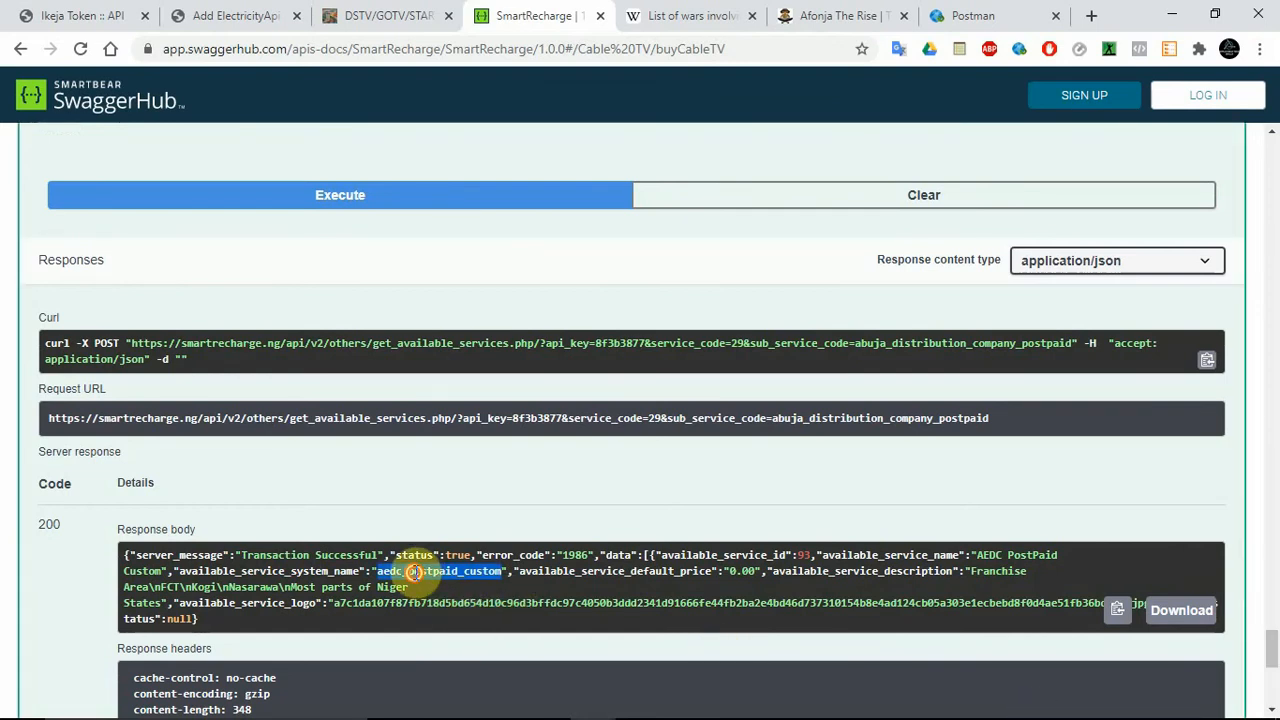
right_click(415, 574)
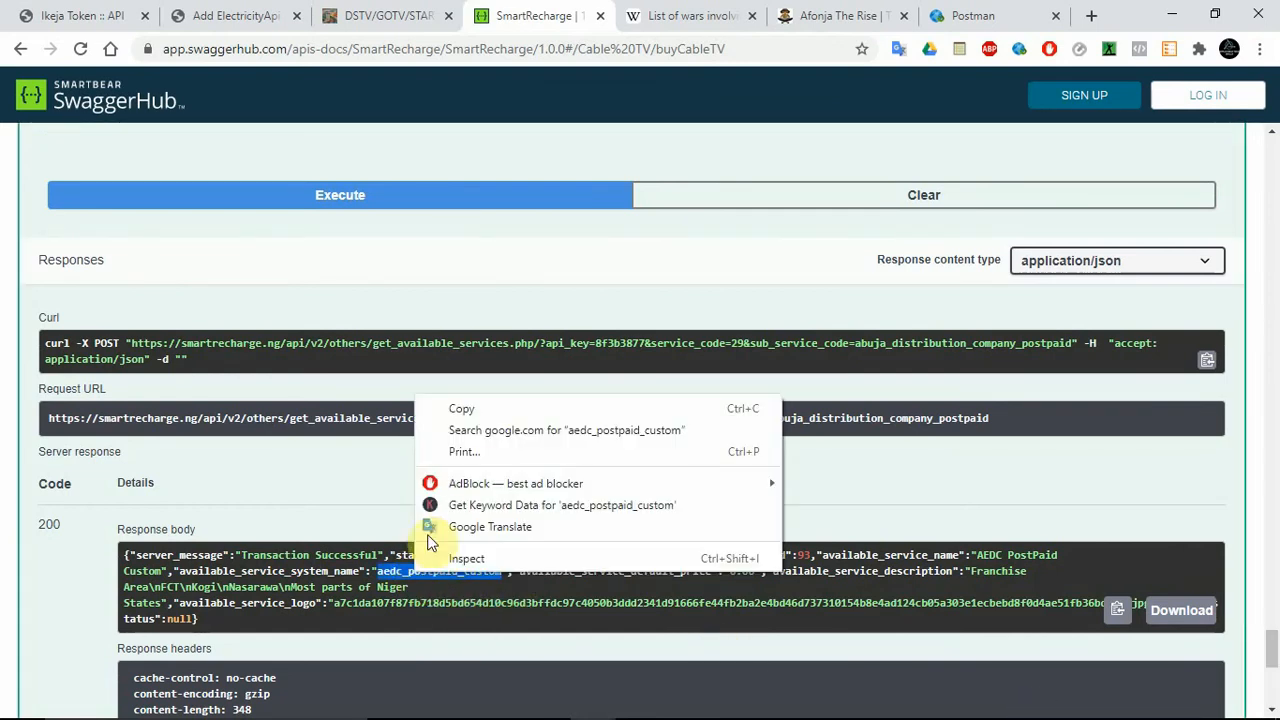
click(469, 410)
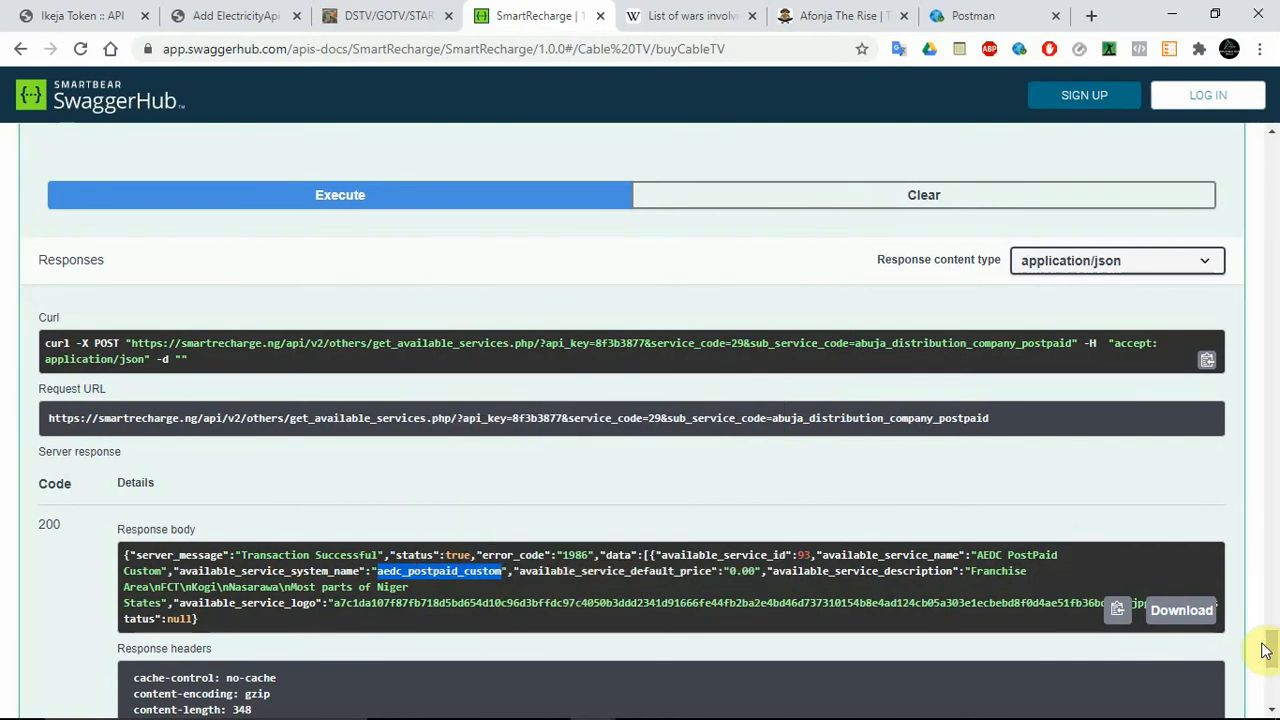
Expand the Verify Meter endpoint in the Electricity section and briefly check the Buy Electric Voucher description, collapsing it again.
drag(1272, 650, 1272, 500)
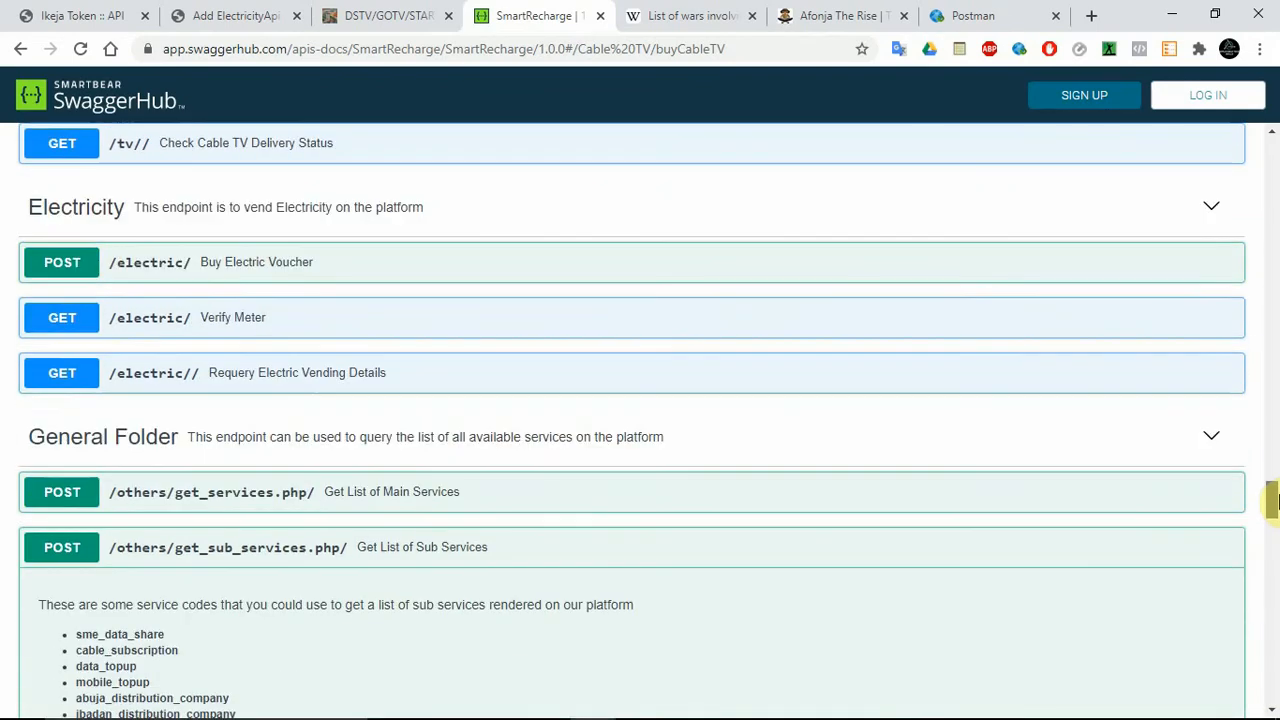
click(337, 322)
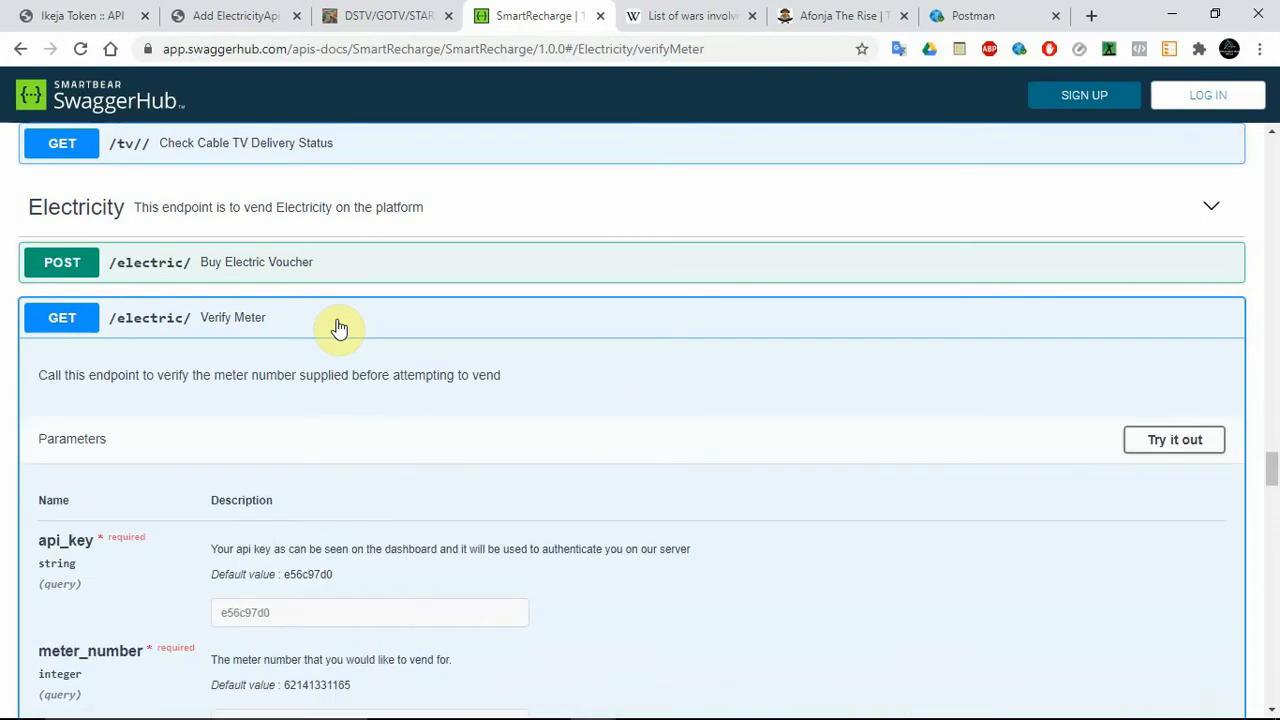
click(322, 272)
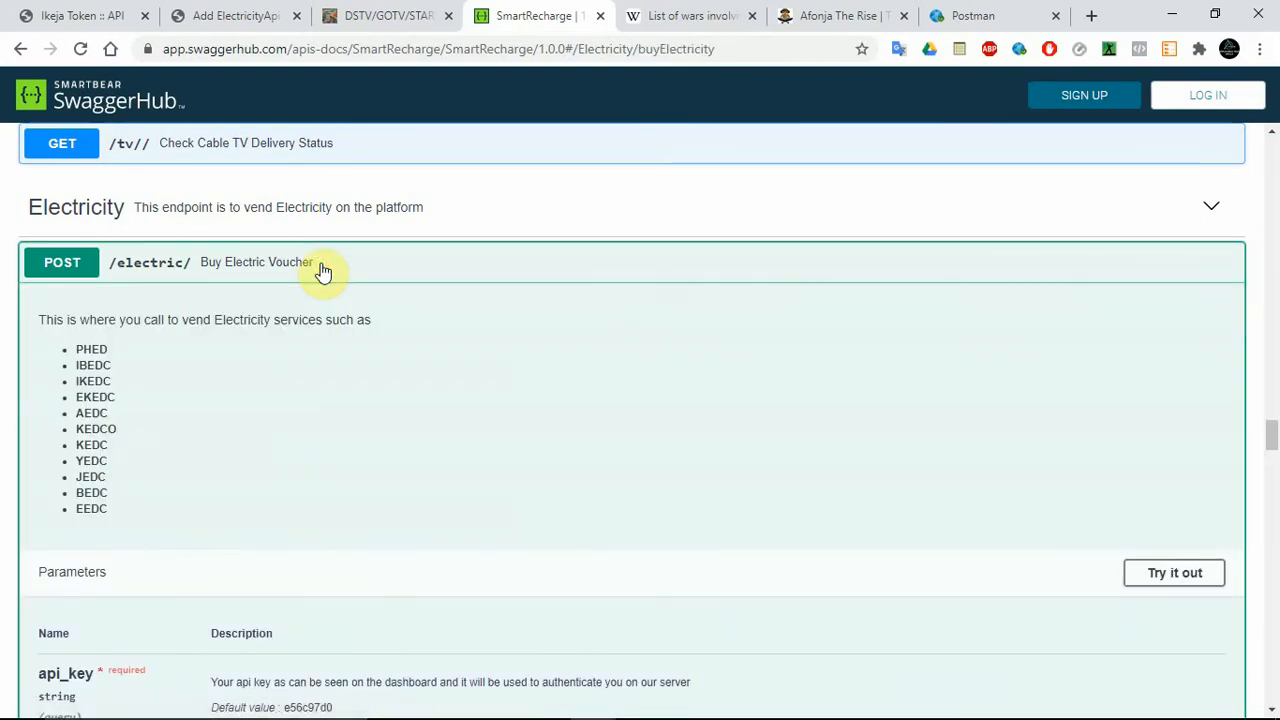
click(541, 264)
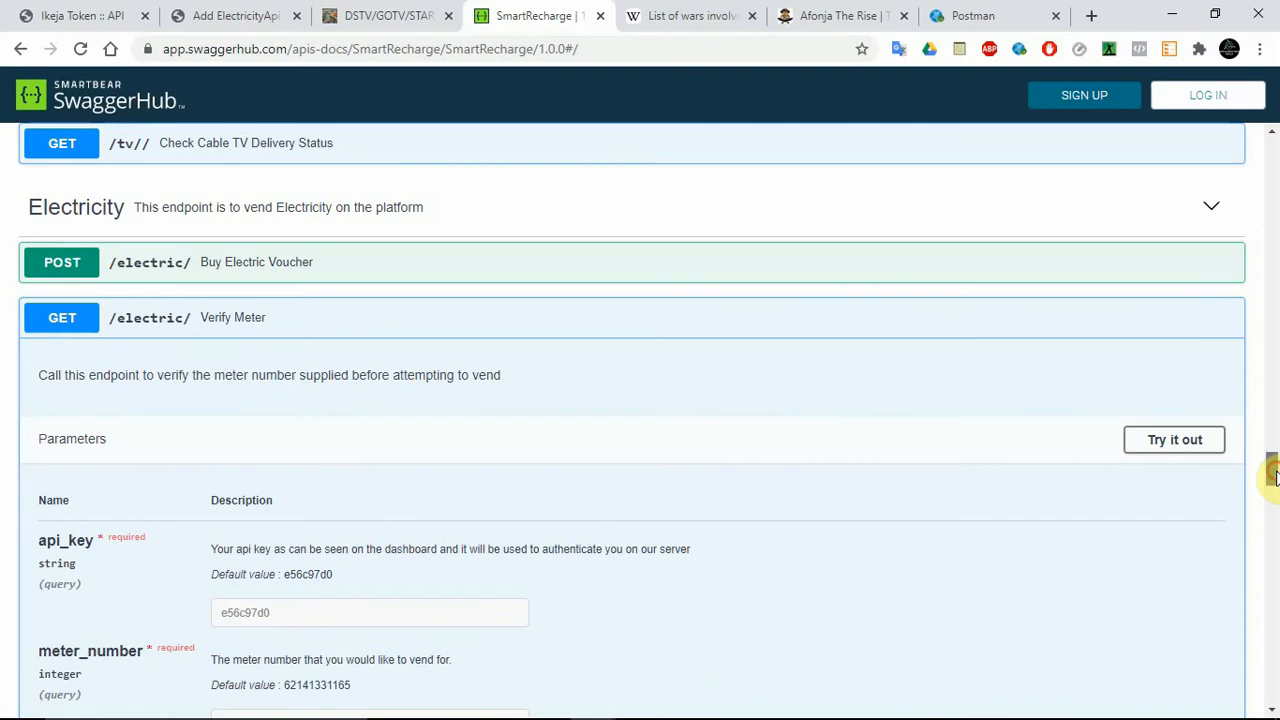
Enable the Verify Meter endpoint's test mode so its request parameters can be edited.
scroll(1274, 470, down, 2)
drag(1276, 488, 1276, 490)
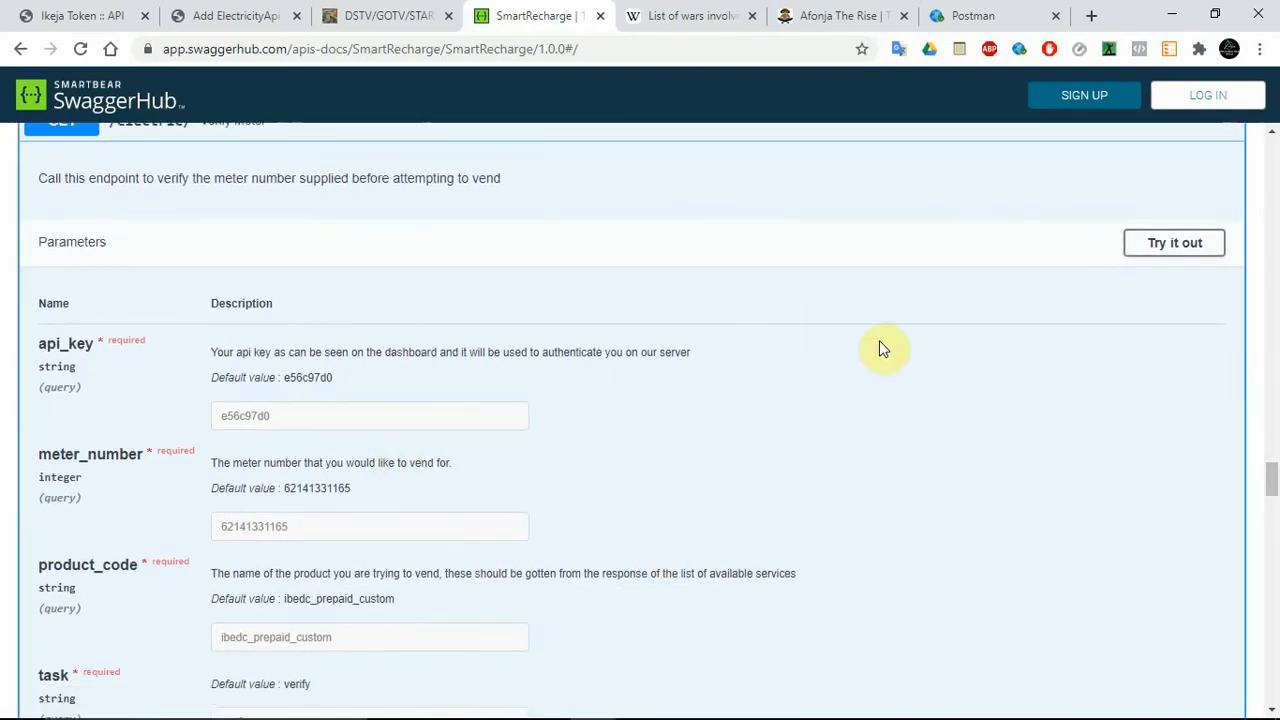
click(1158, 245)
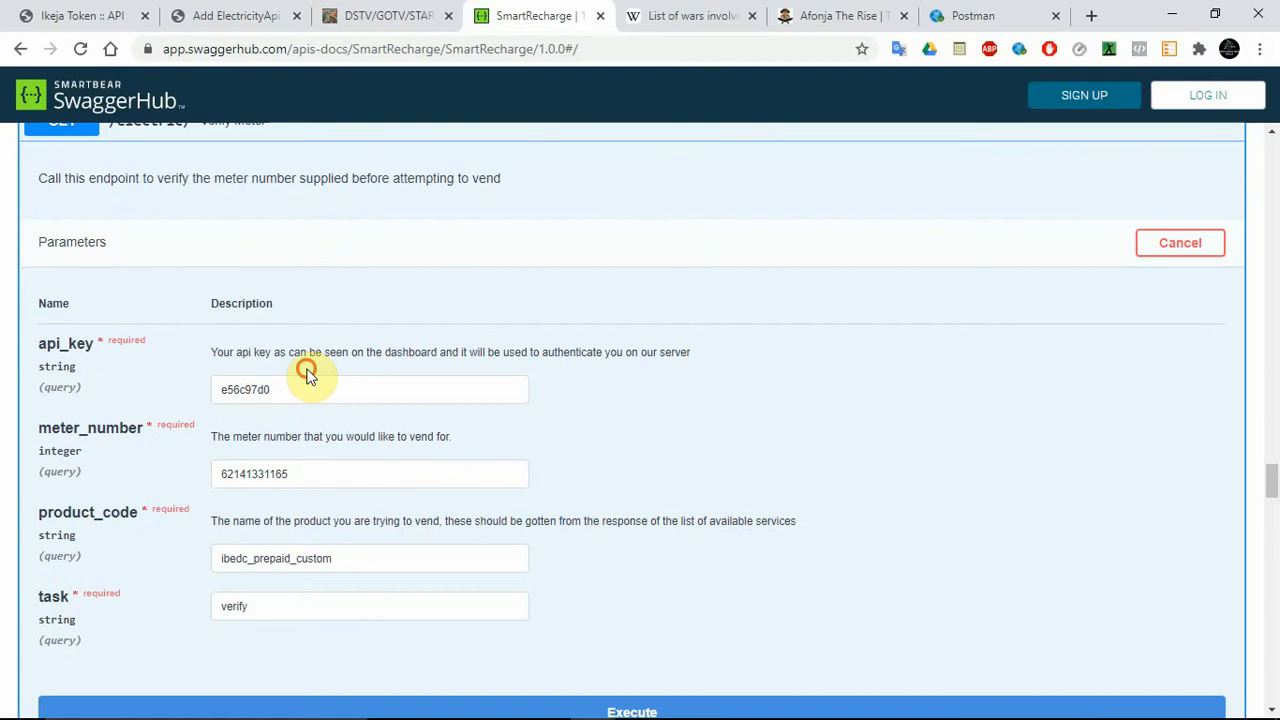
double_click(297, 377)
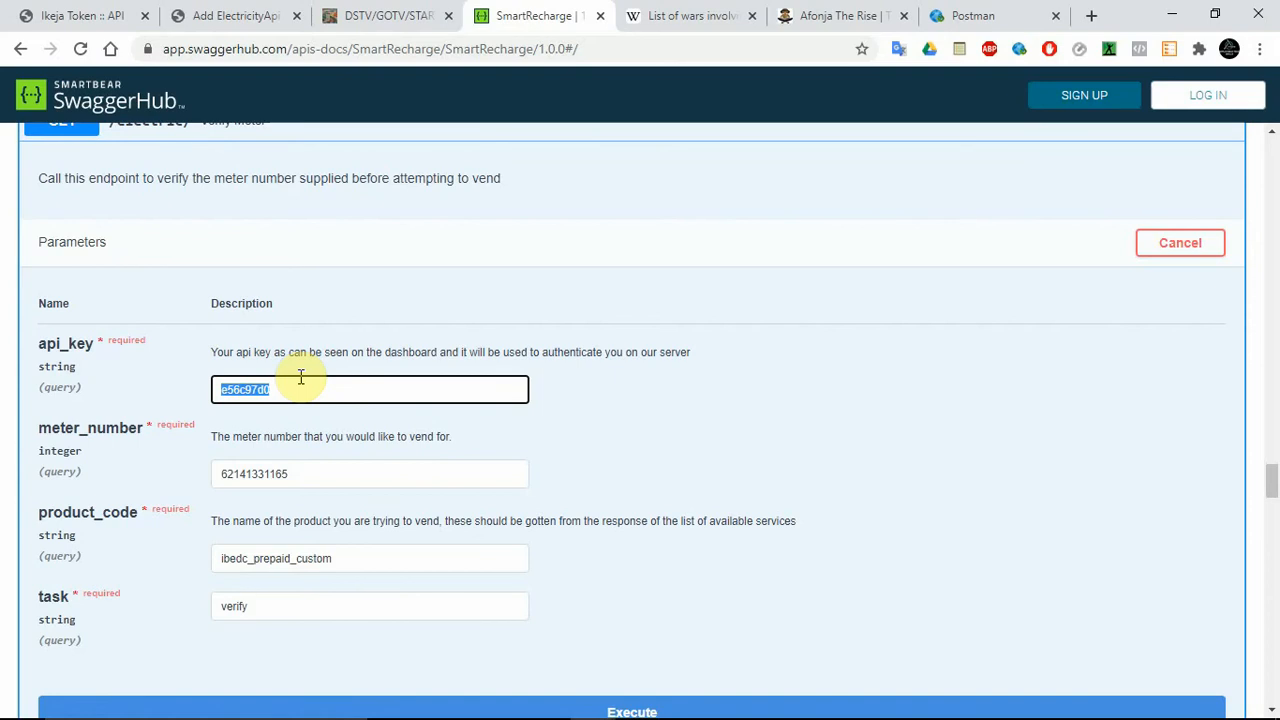
double_click(244, 558)
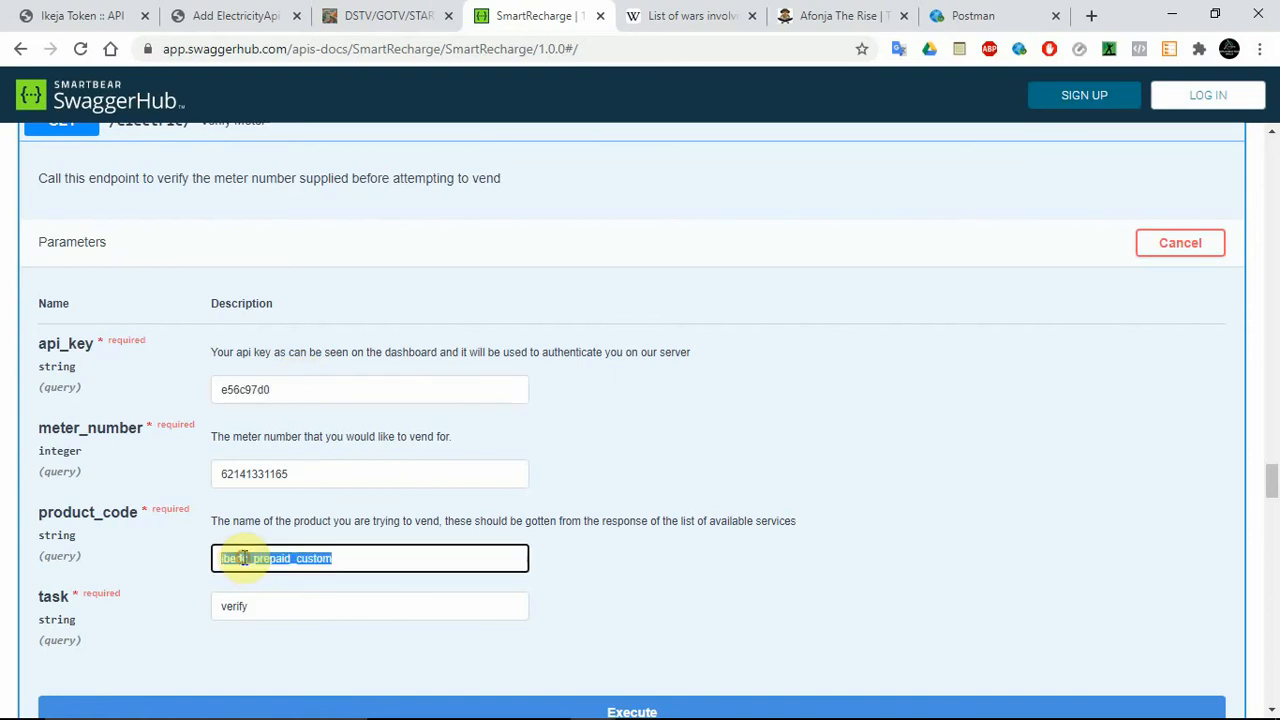
click(368, 558)
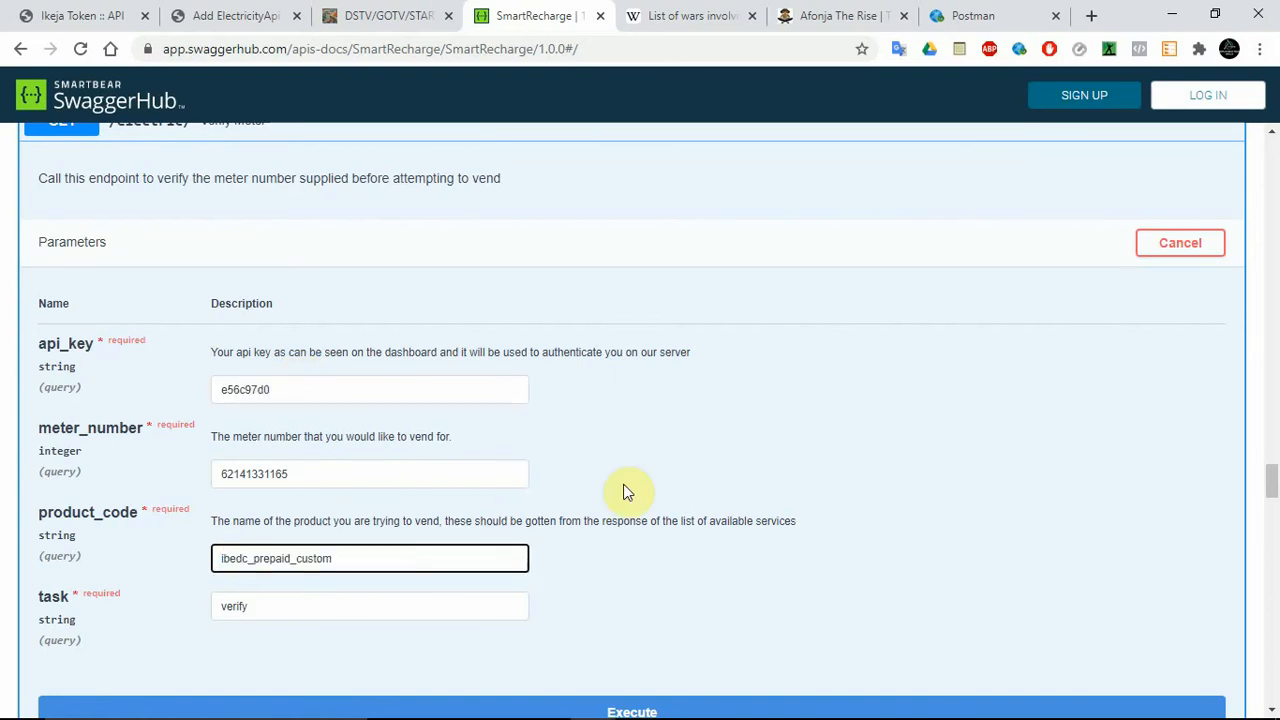
click(430, 475)
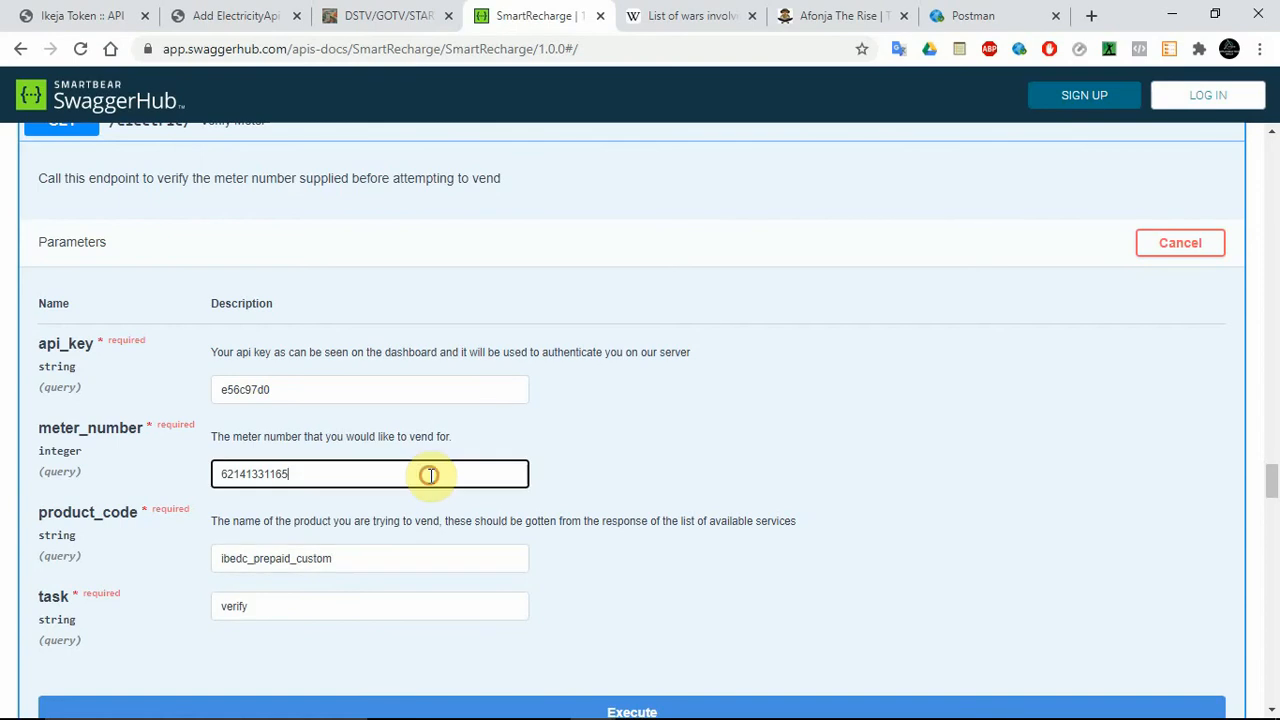
key(ctrl+v)
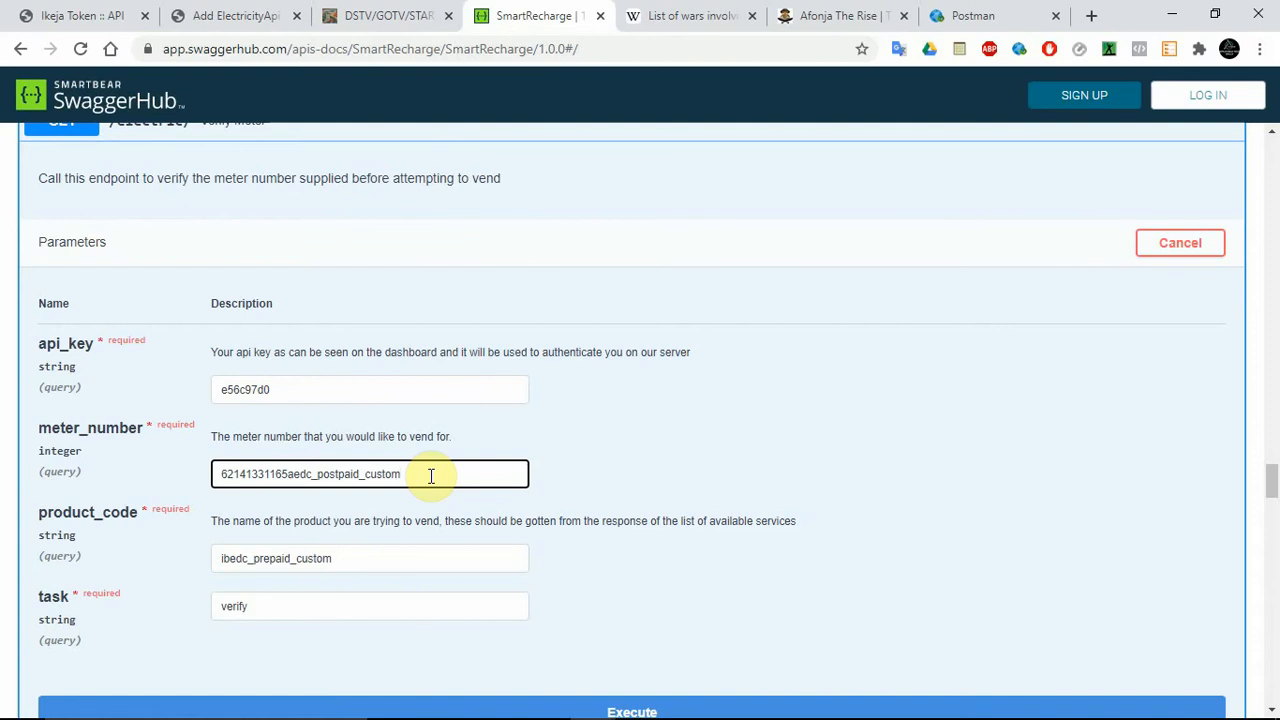
key(ctrl+z)
Replace the default api_key in the Verify Meter request with the account's API key from the Ditto clipboard history.
click(284, 390)
double_click(280, 390)
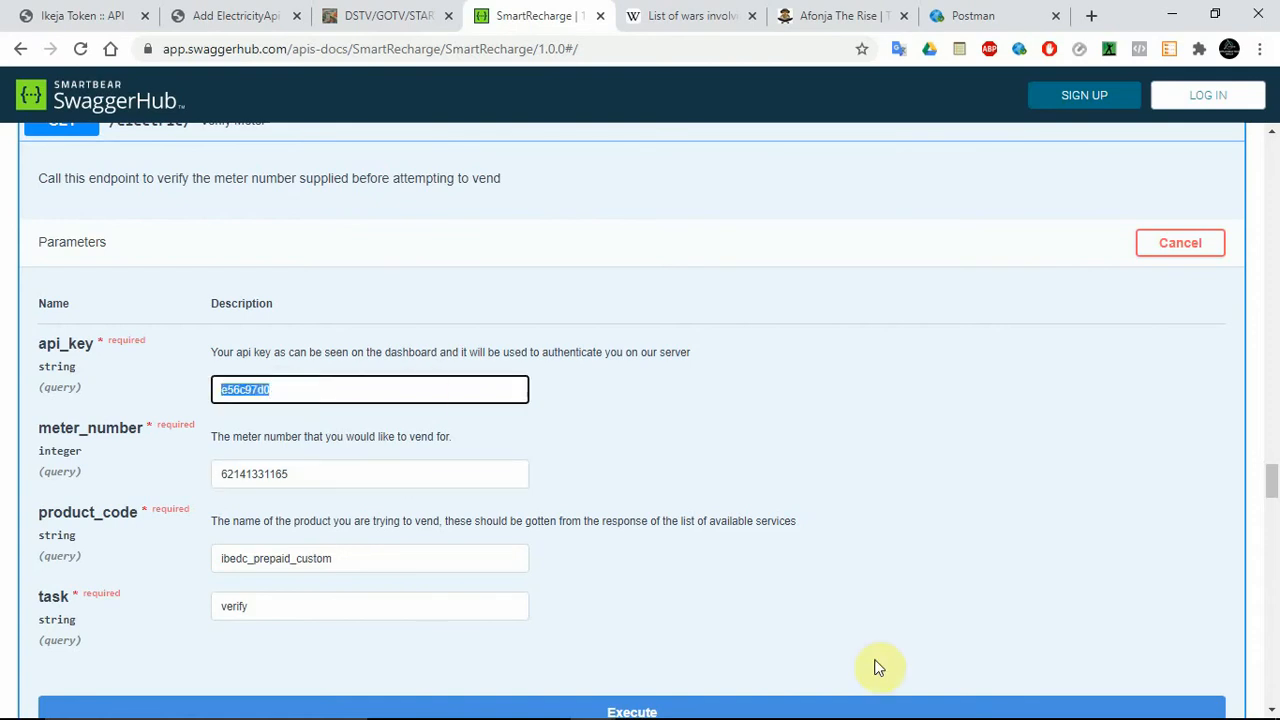
mouse_move(1108, 690)
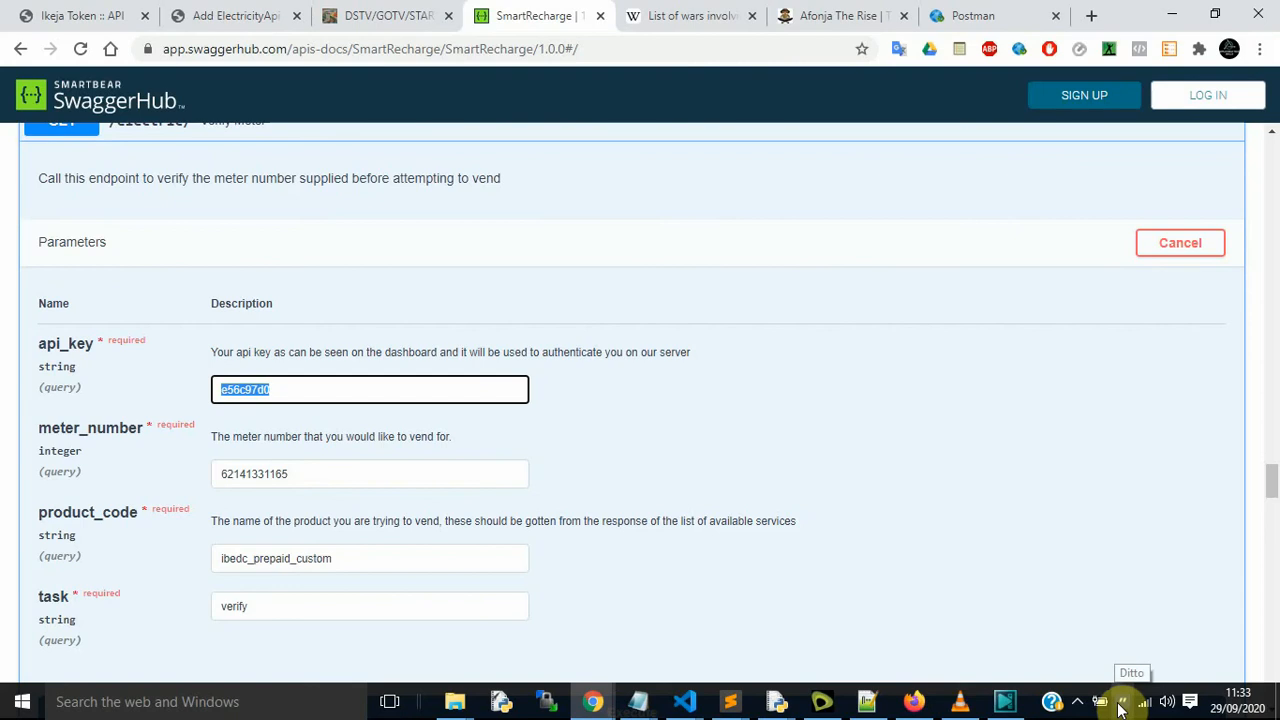
click(1121, 706)
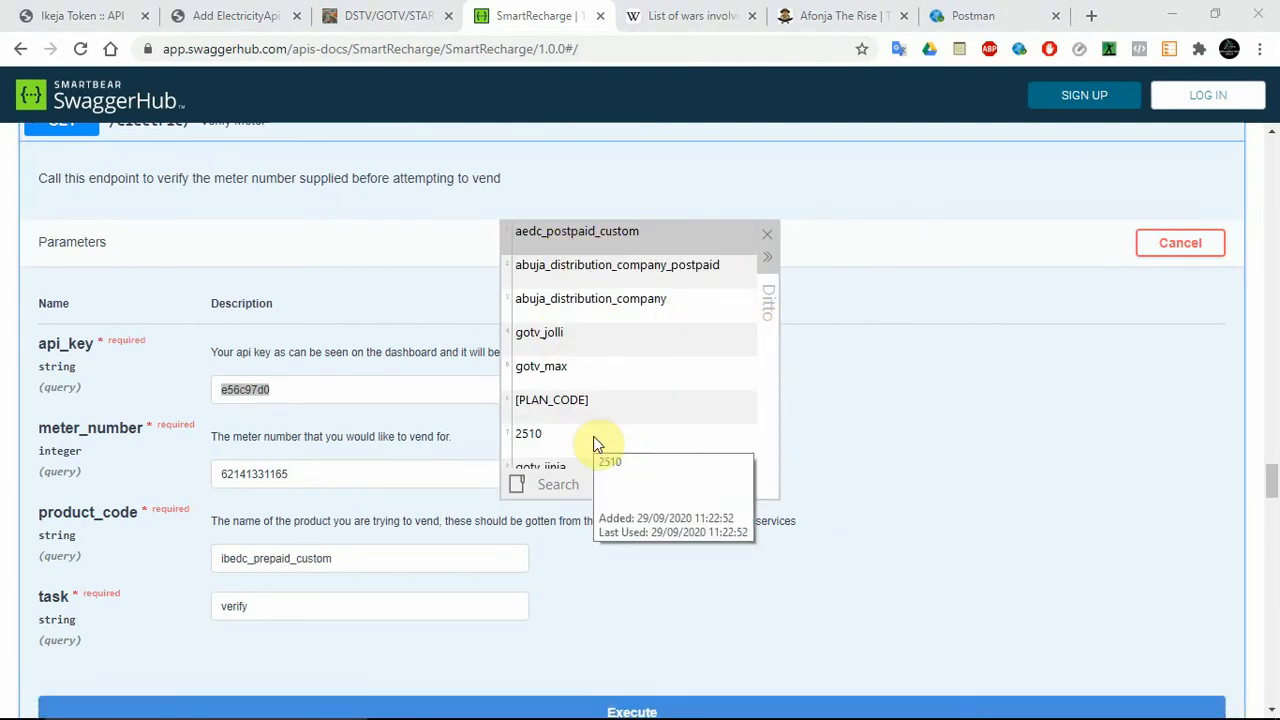
key(Down)
key(Down)
key(Down)
key(Down)
key(Down)
key(Down)
key(Down)
key(Down)
key(Down)
key(Down)
key(Down)
key(Down)
key(Down)
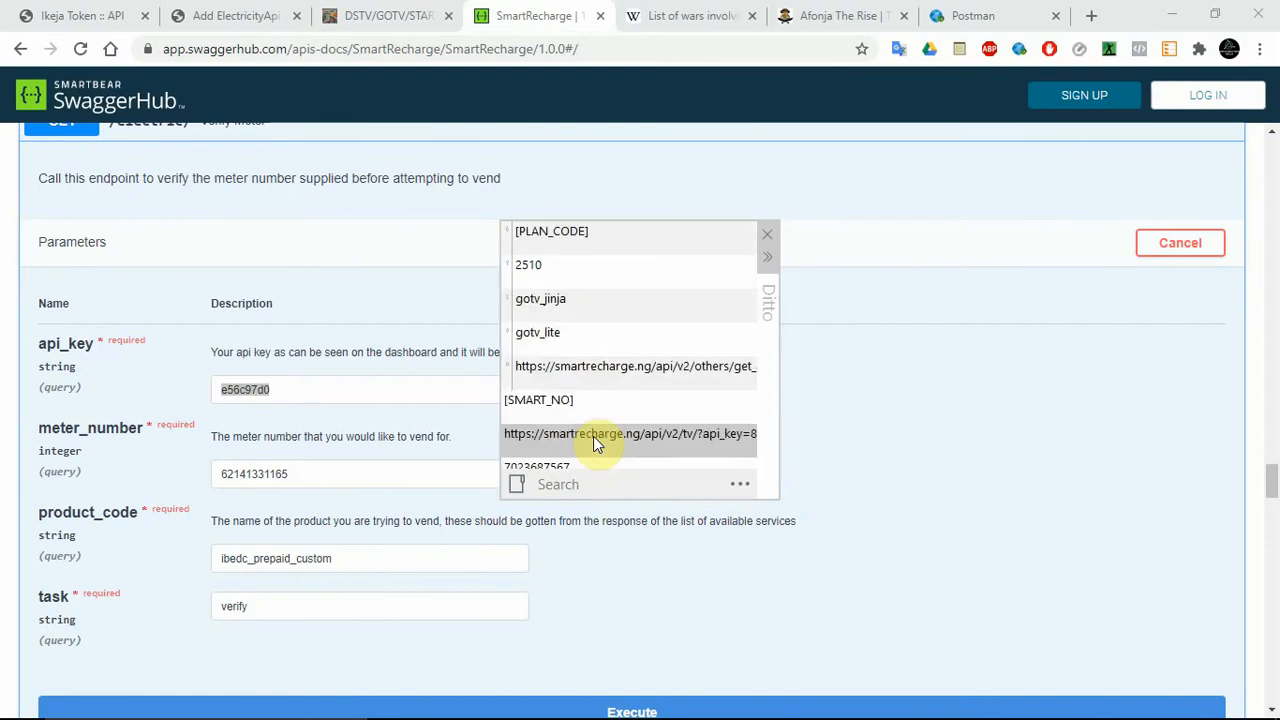
key(Return)
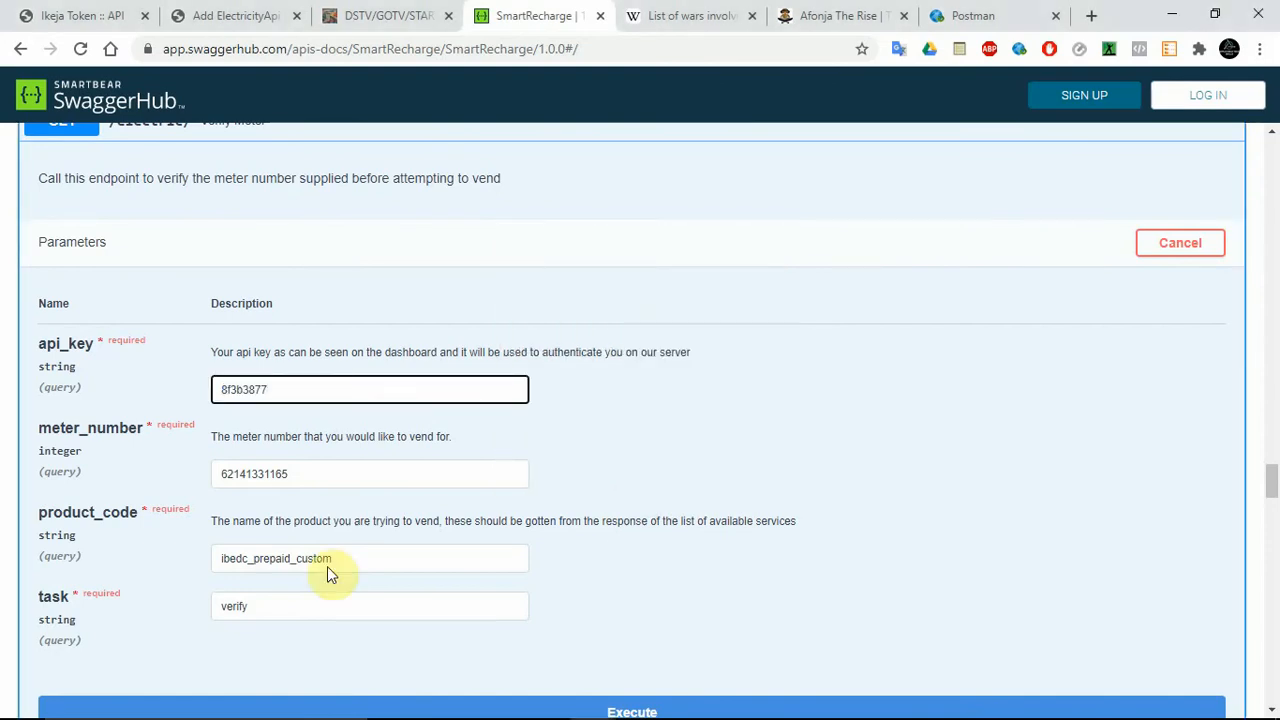
Execute the Verify Meter request with product_code ibedc_prepaid_custom and task verify, and examine the request URL and response body.
click(578, 709)
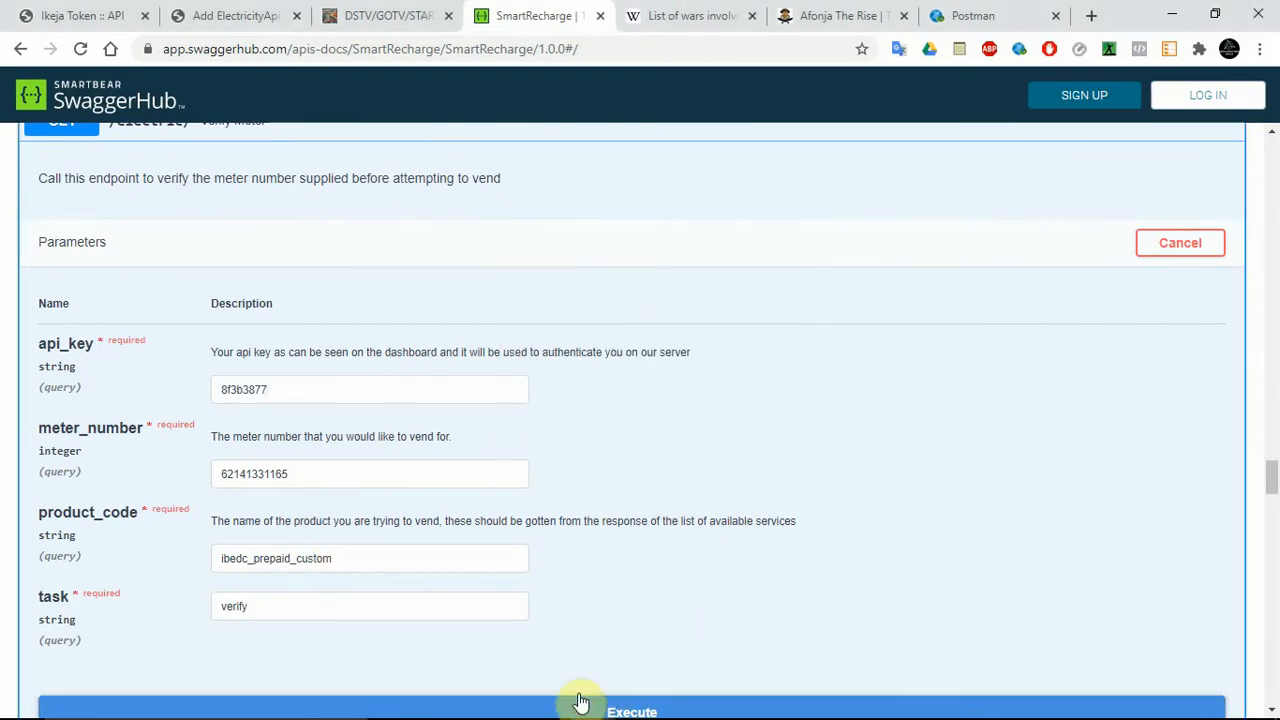
drag(1273, 490, 1272, 506)
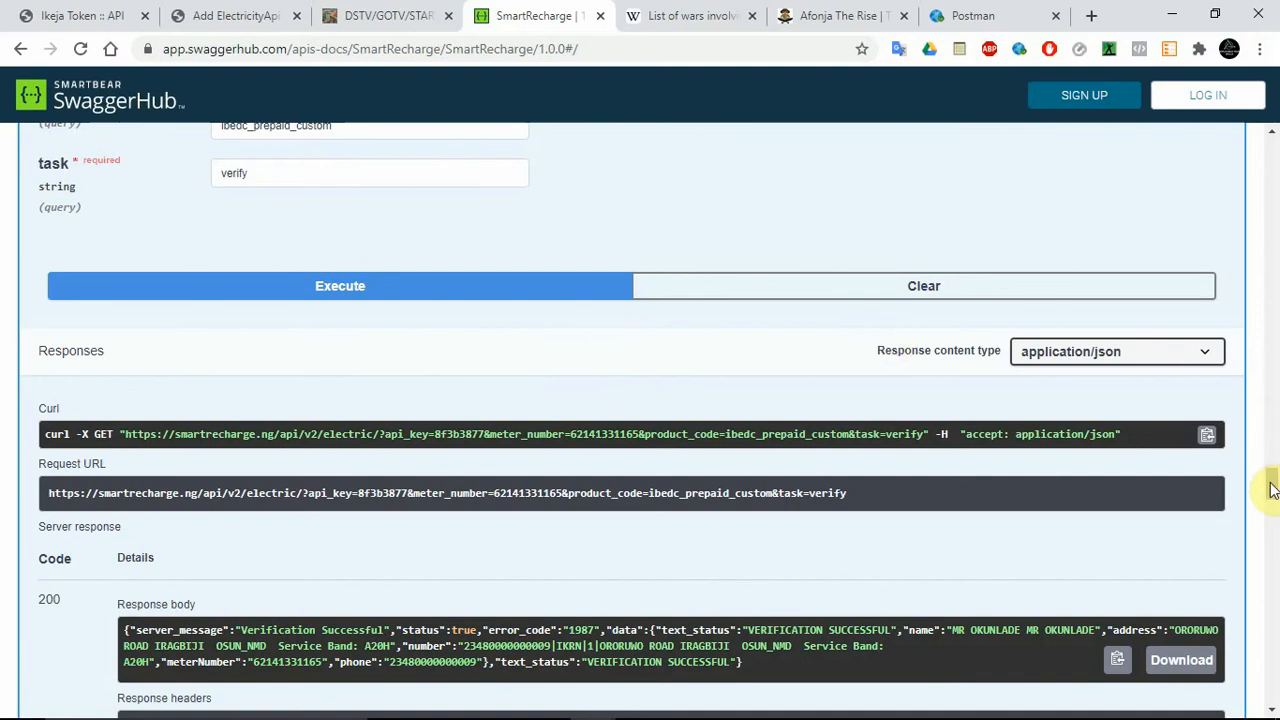
drag(1272, 490, 1272, 495)
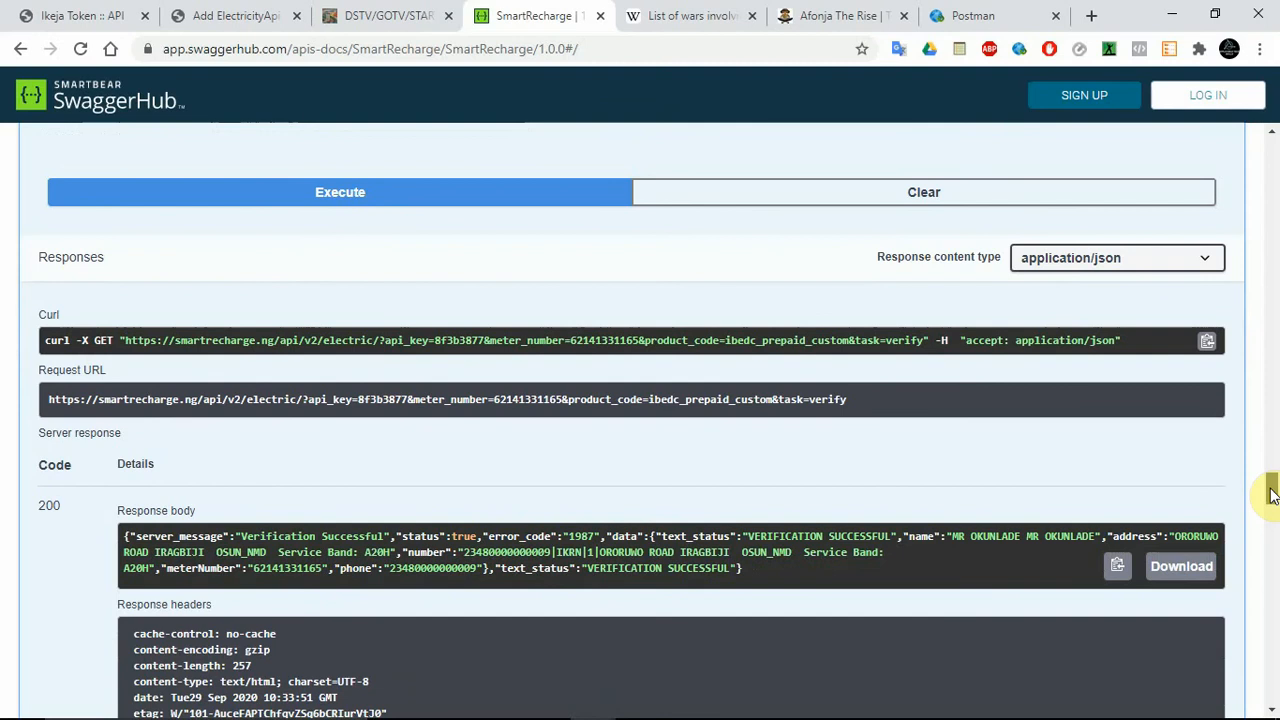
drag(1272, 495, 1272, 474)
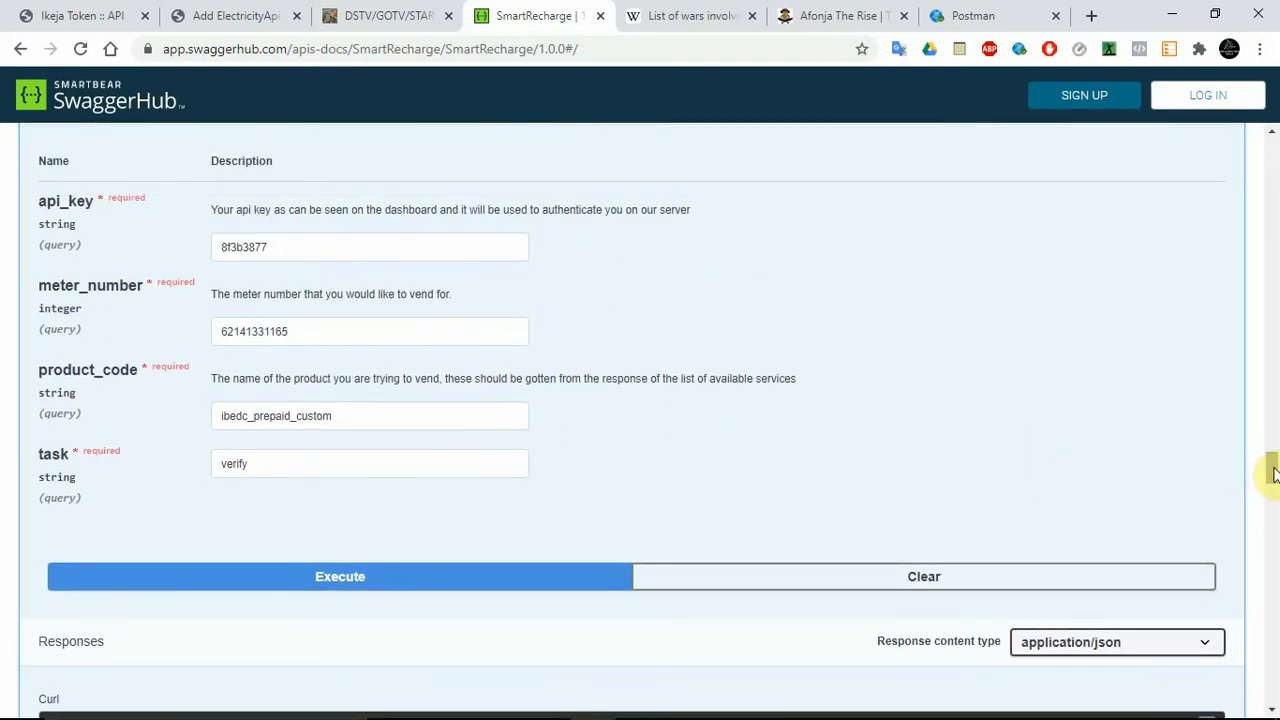
mouse_move(1272, 474)
mouse_down()
mouse_move(1271, 443)
mouse_move(1273, 465)
mouse_up()
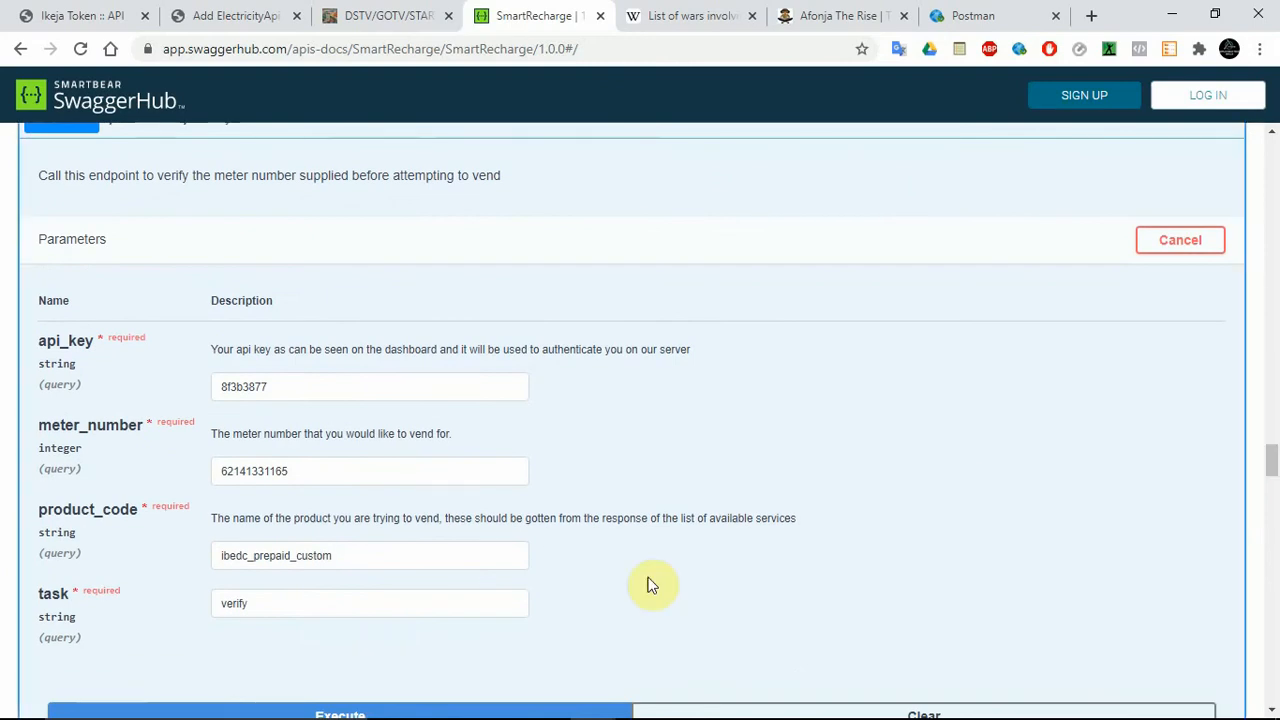
Switch to the VBP customer site, close the developer tools, and open the Electricity Bills page.
double_click(301, 476)
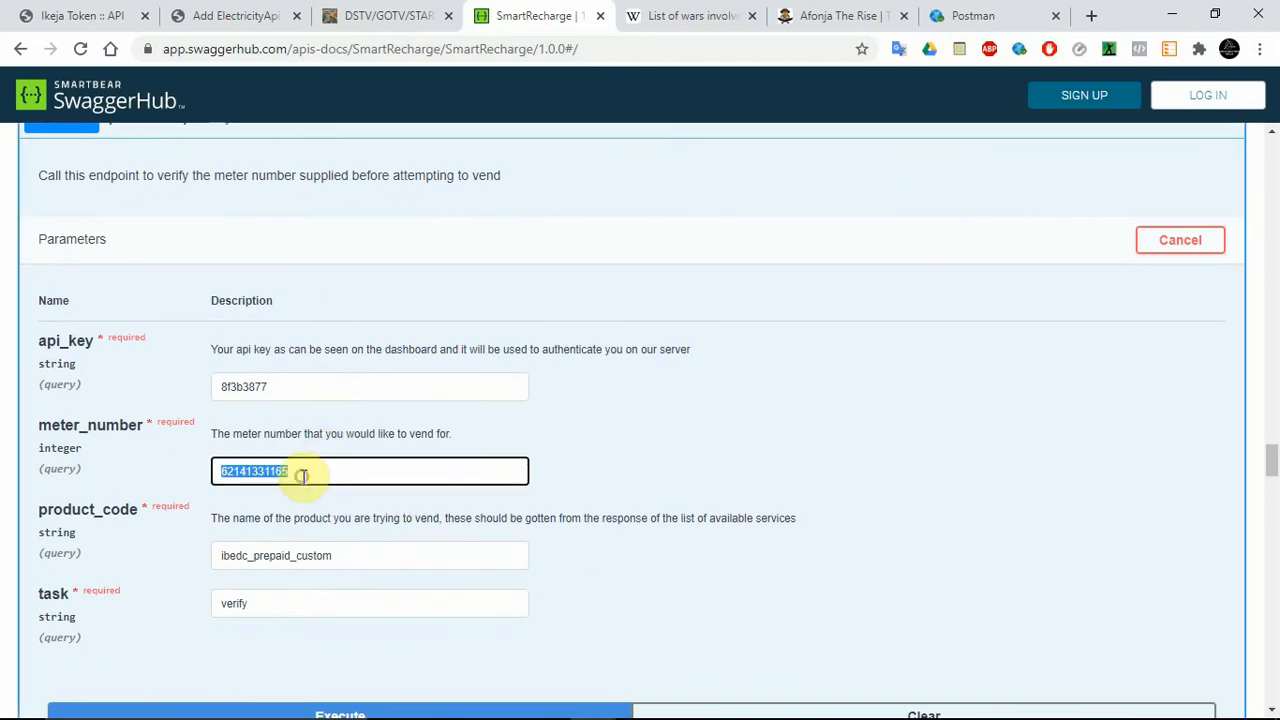
click(285, 12)
click(358, 8)
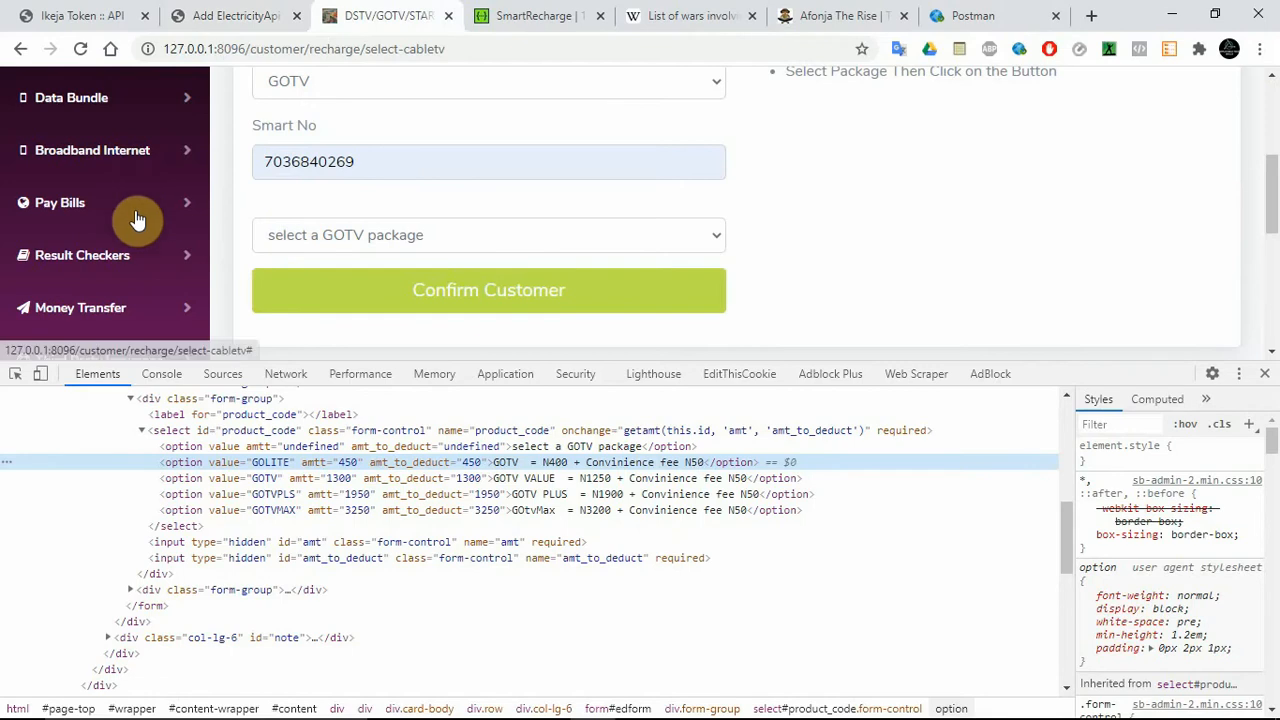
click(1264, 373)
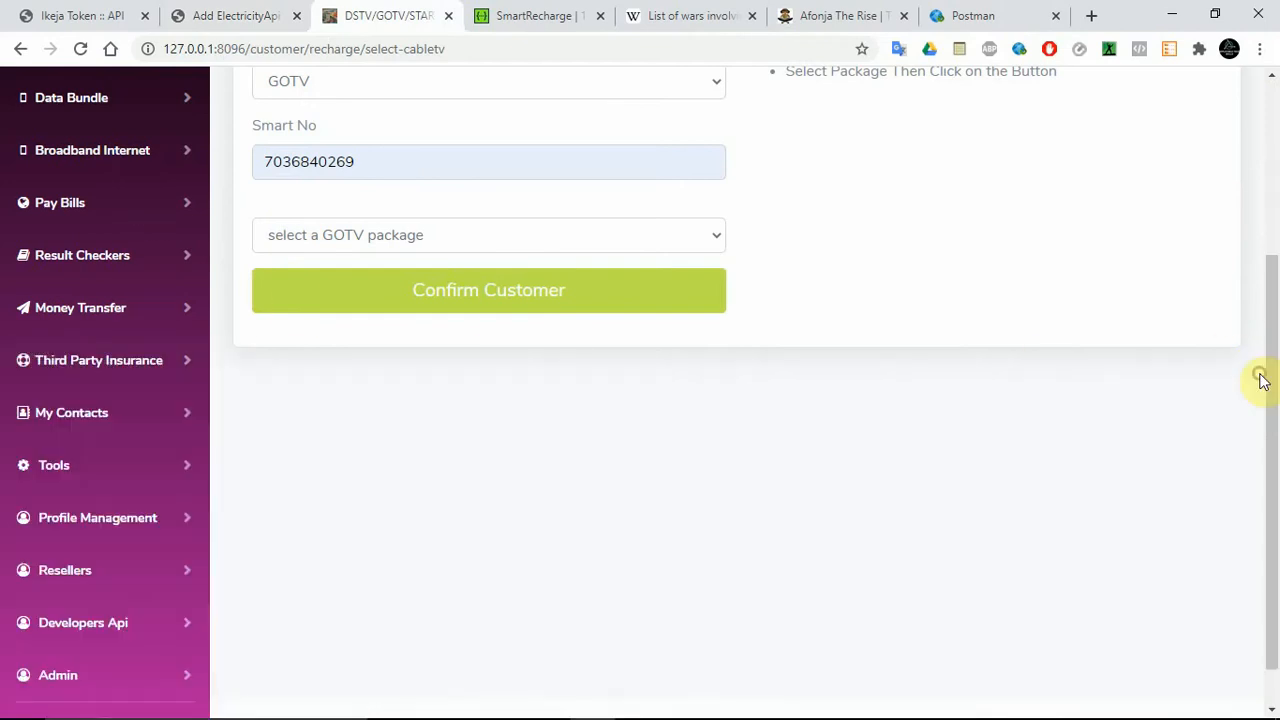
click(92, 318)
click(91, 321)
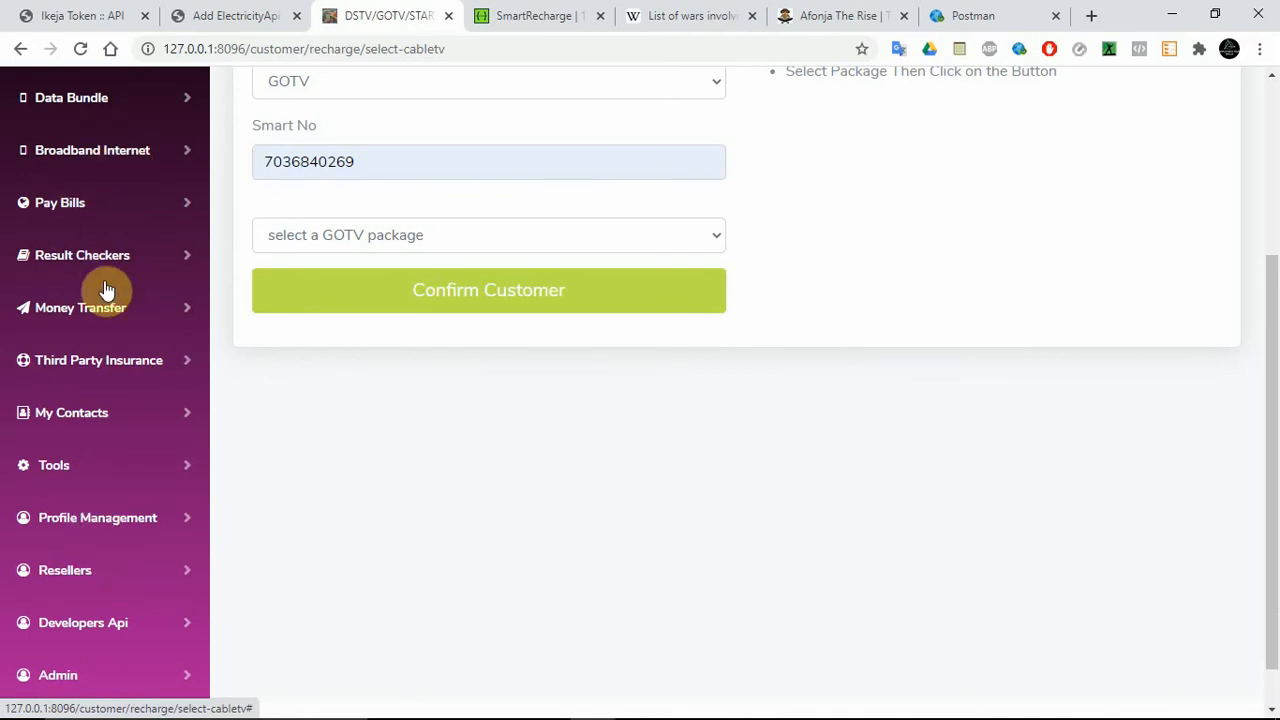
click(88, 206)
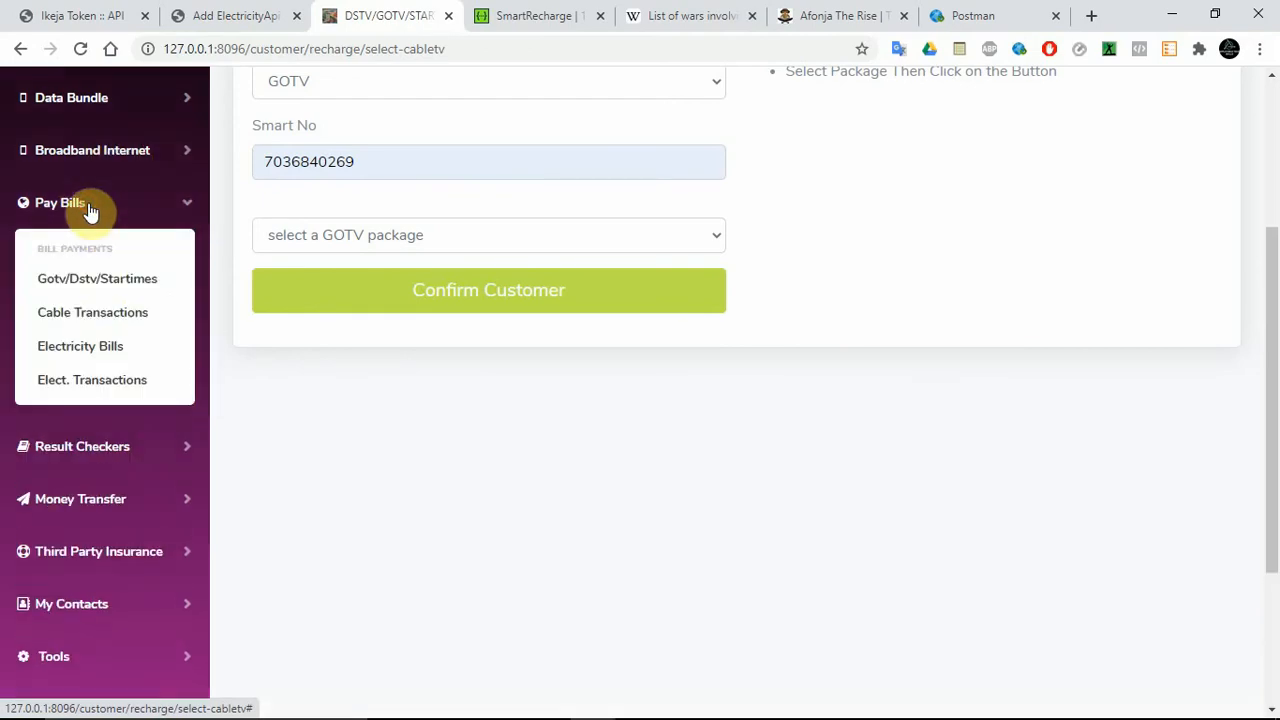
click(89, 350)
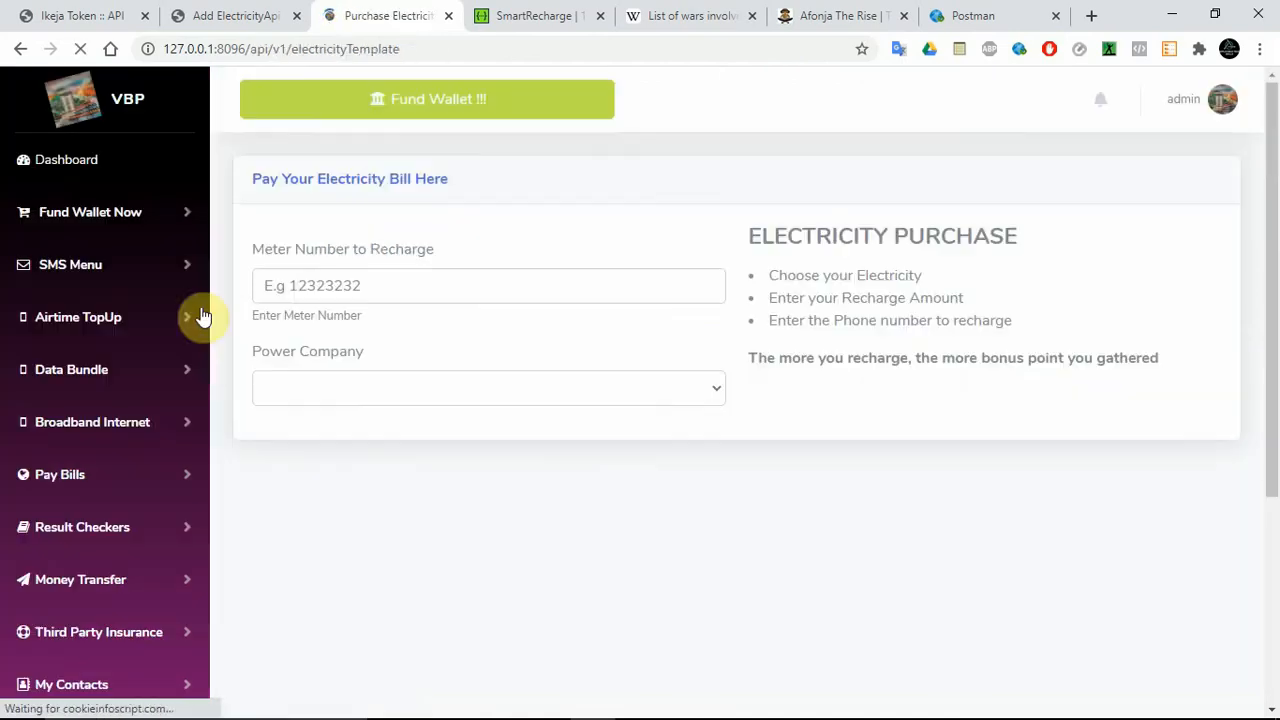
Enter and copy the saved meter number, and check its meter details with Ikeja Postpaid as the power company.
click(319, 292)
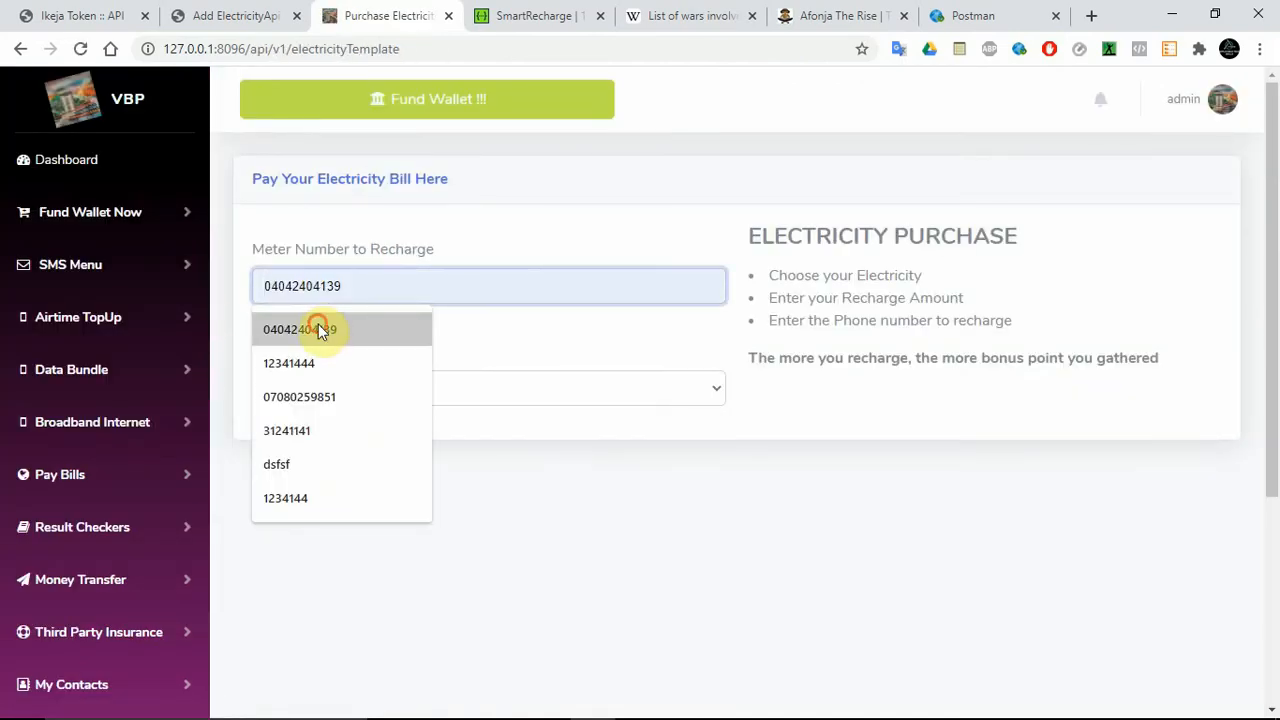
click(319, 331)
double_click(305, 289)
key(ctrl+c)
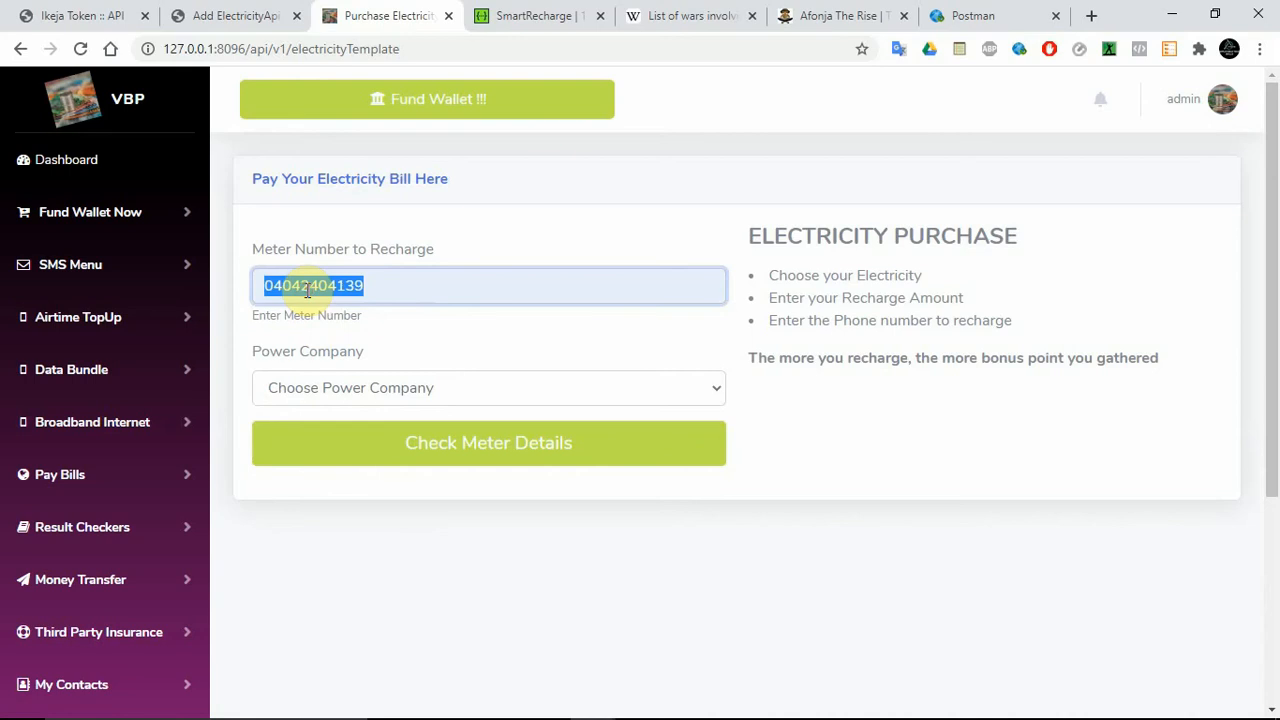
click(391, 391)
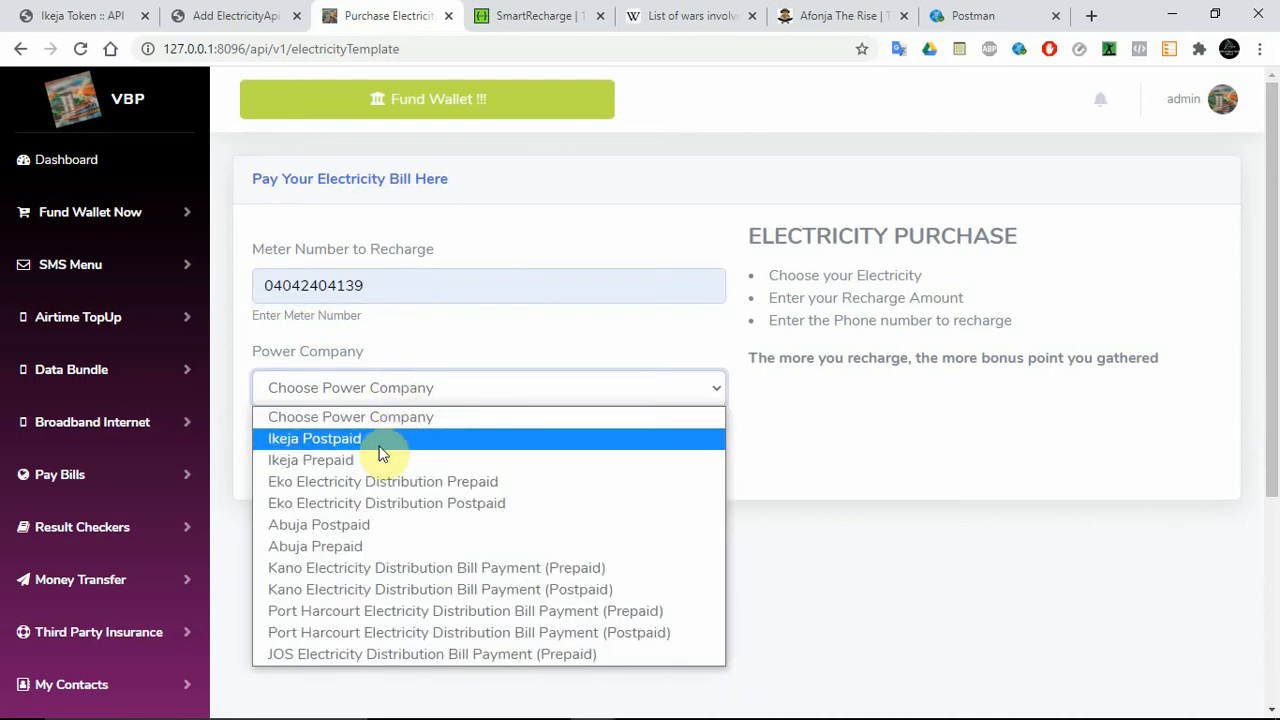
click(381, 452)
click(409, 439)
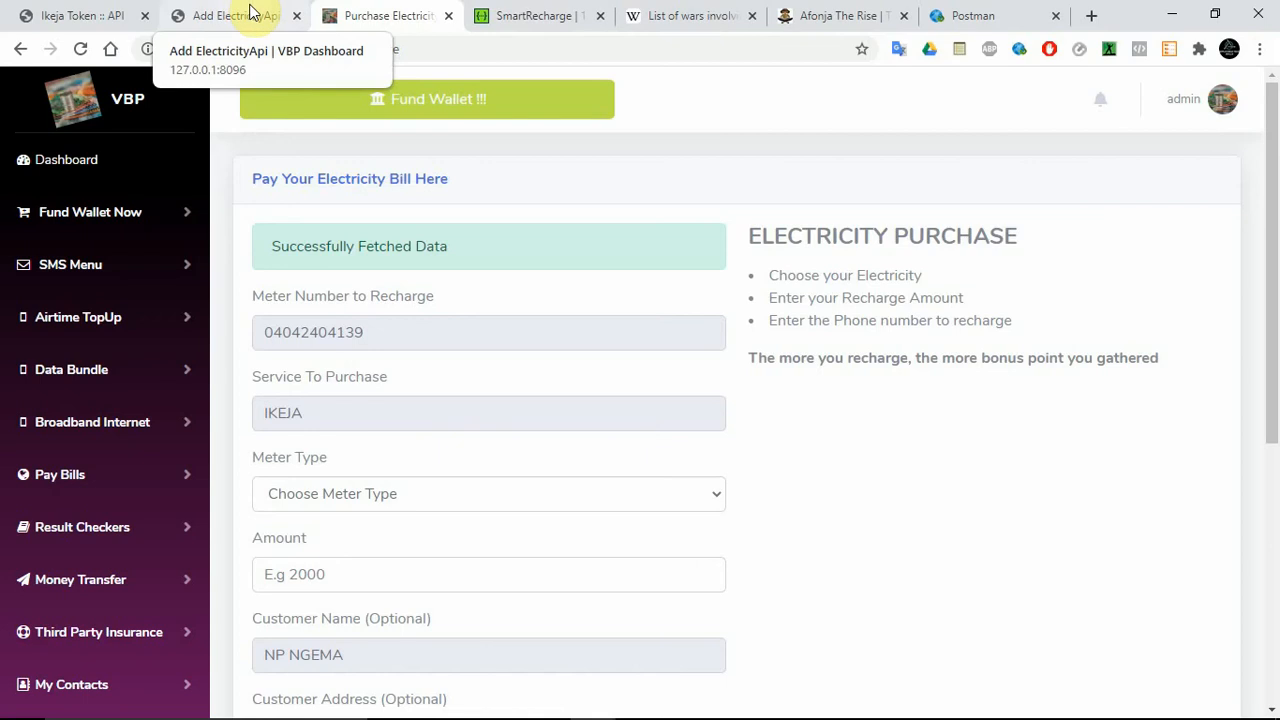
Replace the meter_number in the SmartRecharge Verify Meter request with the copied meter number.
click(540, 15)
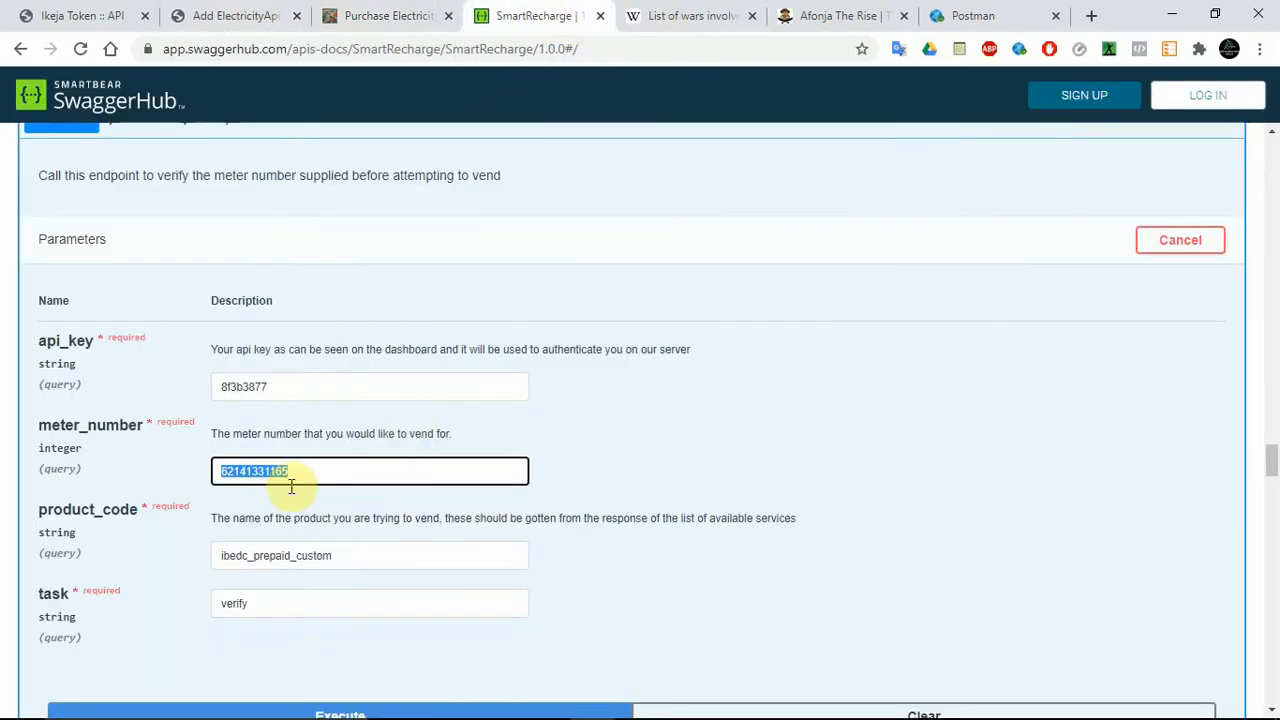
key(ctrl+v)
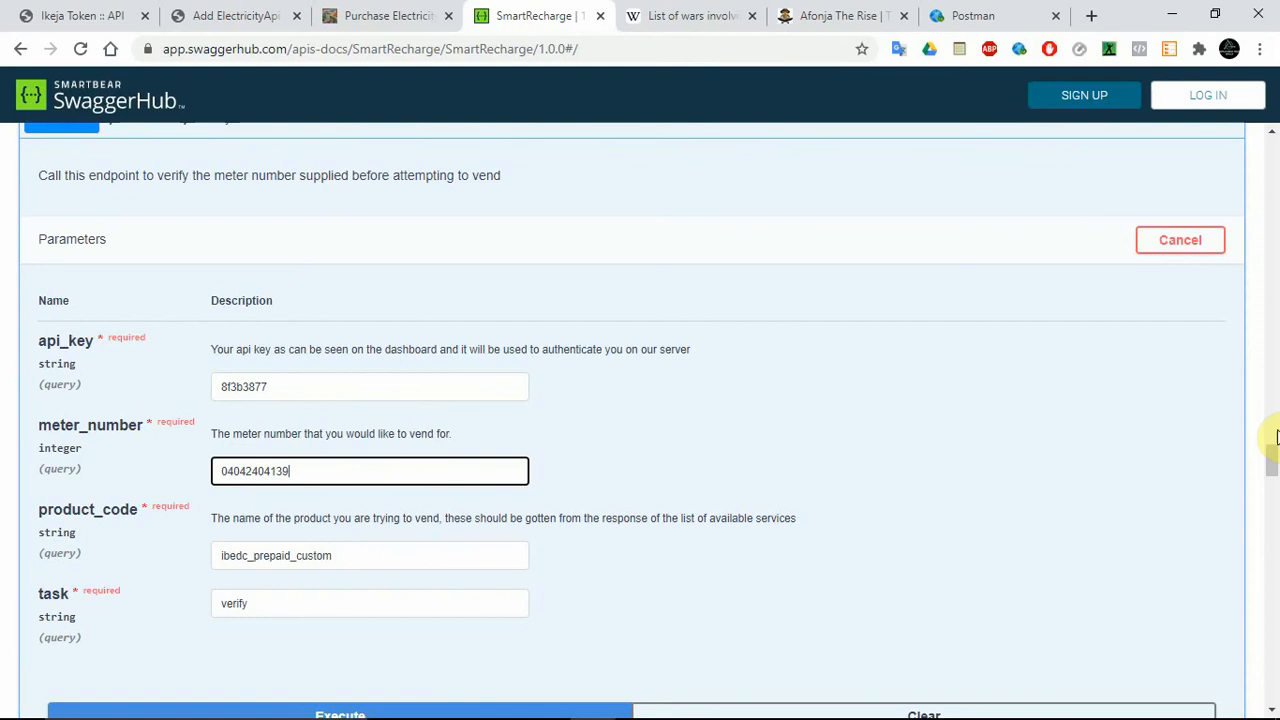
Run the Get List of Sub Services request with the listed service code ikeja_distribution_company.
drag(1273, 462, 1273, 555)
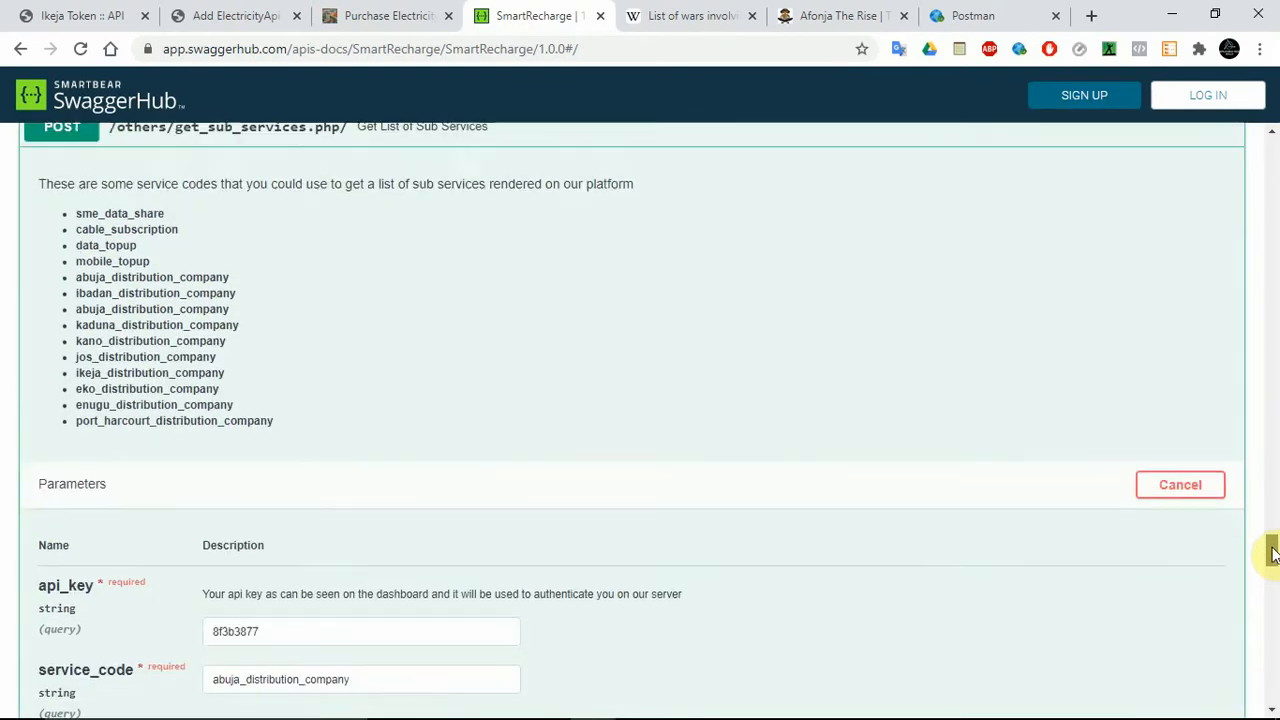
double_click(160, 373)
key(ctrl+c)
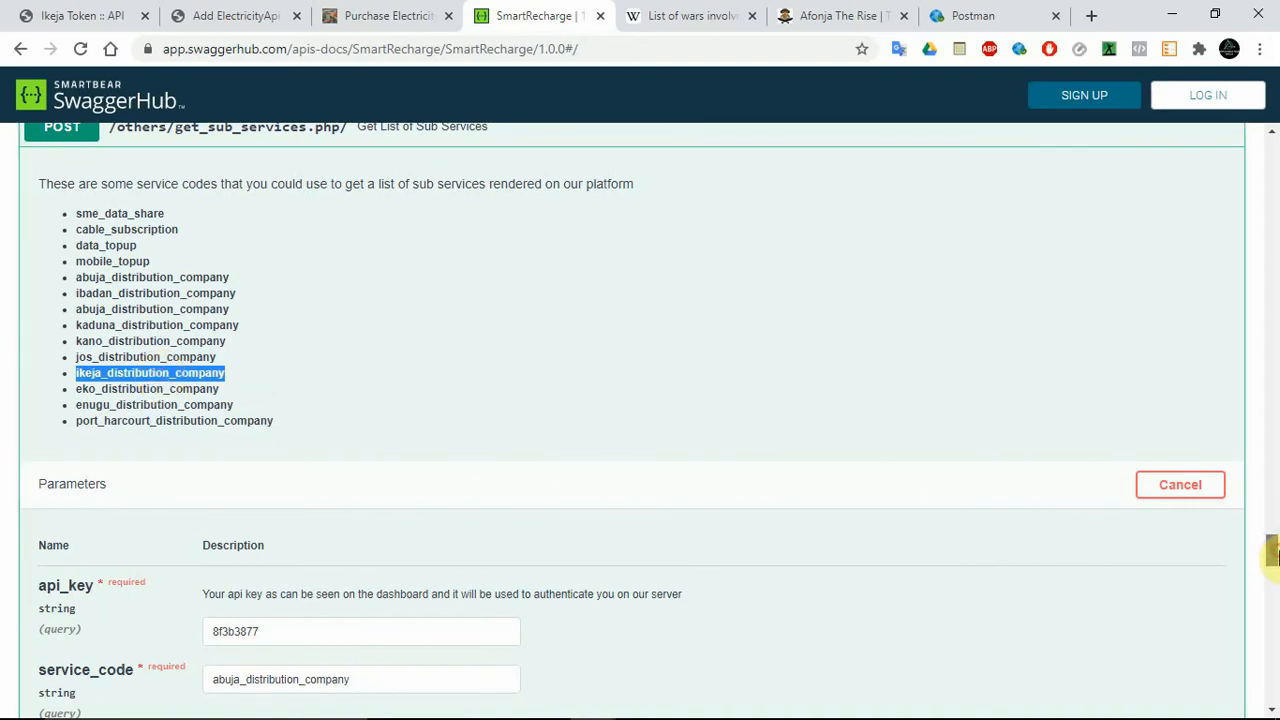
drag(1278, 559, 1278, 560)
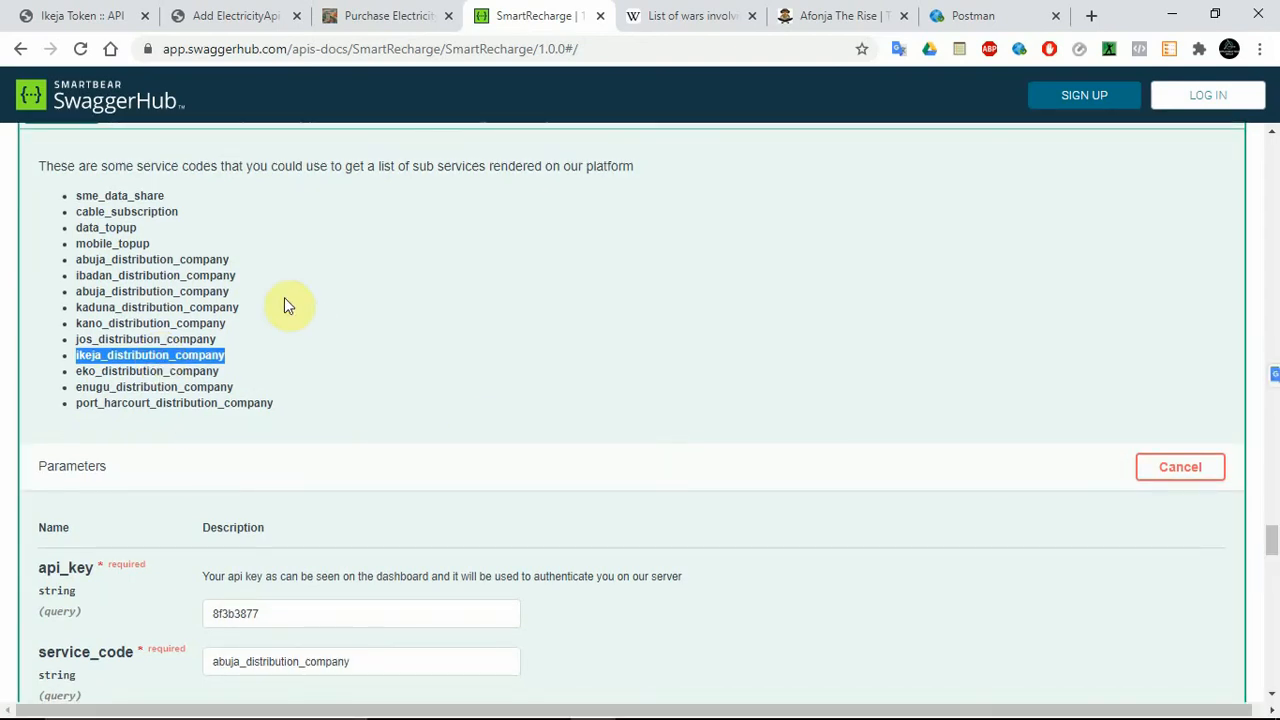
drag(1271, 543, 1276, 560)
double_click(277, 382)
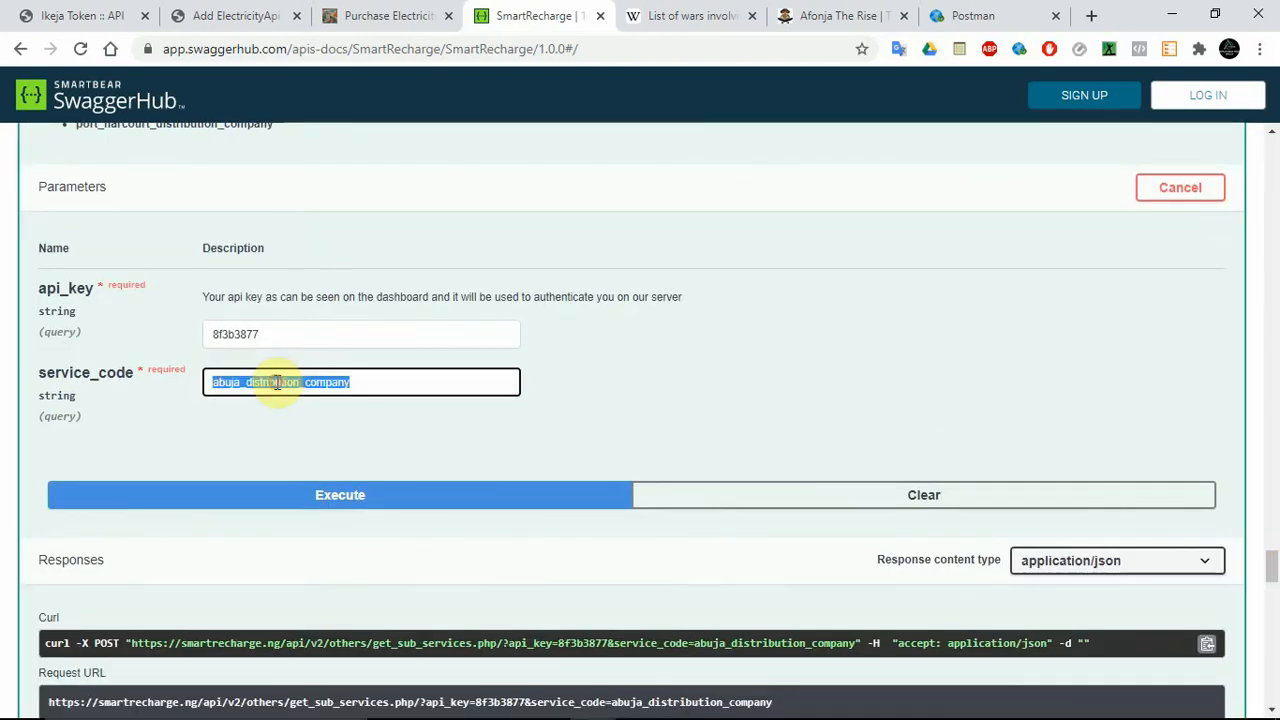
key(ctrl+v)
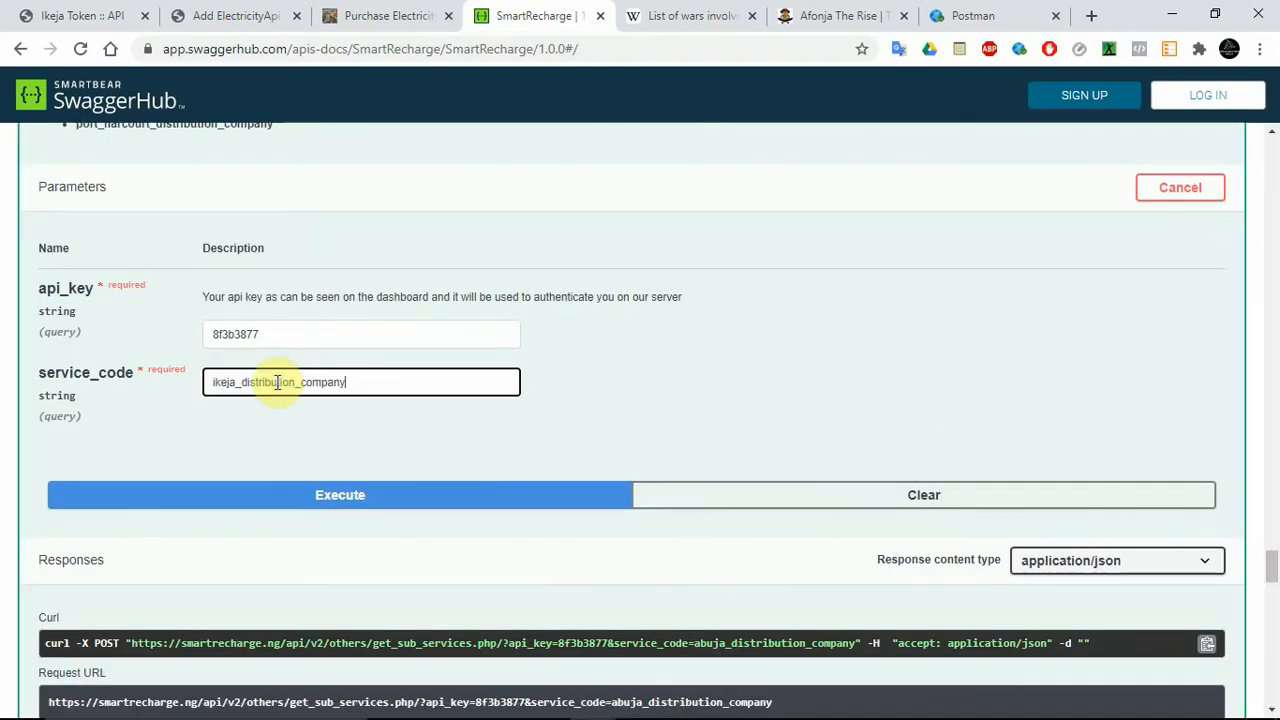
click(276, 490)
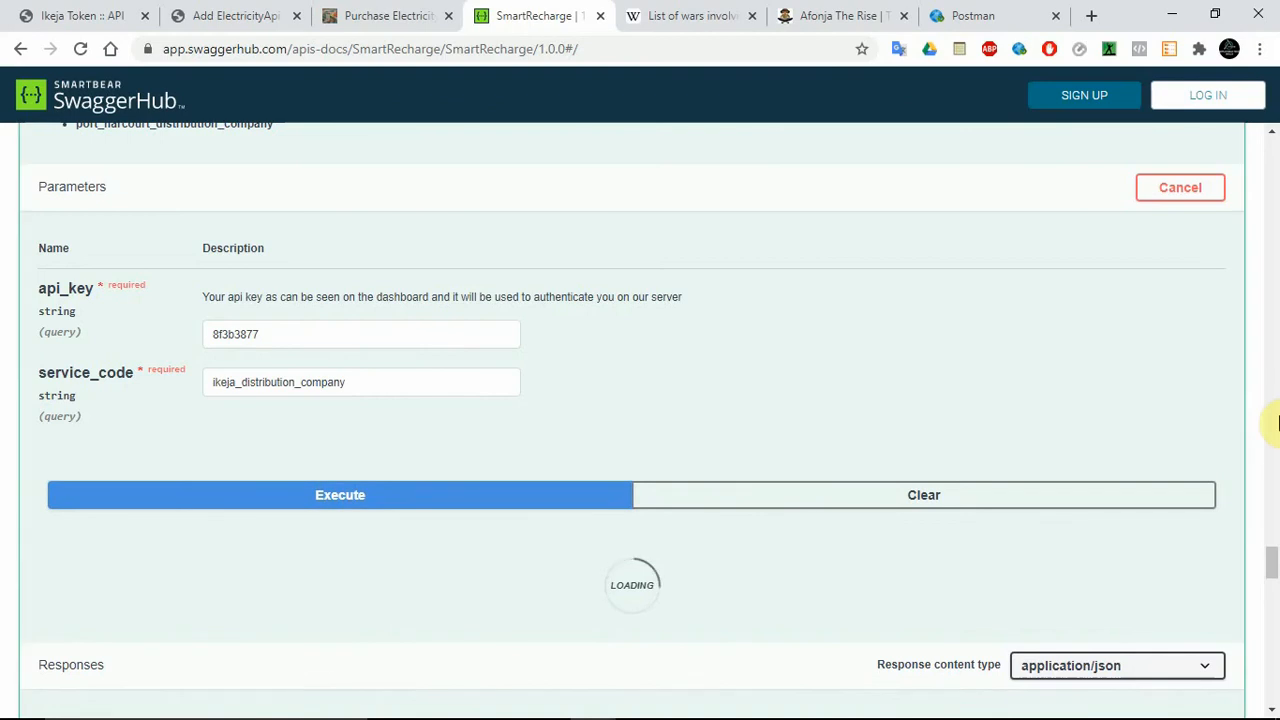
Copy the sub-service code ikeja_distribution_company_postpaid from the Get List of Sub Services response.
drag(1275, 569, 1271, 600)
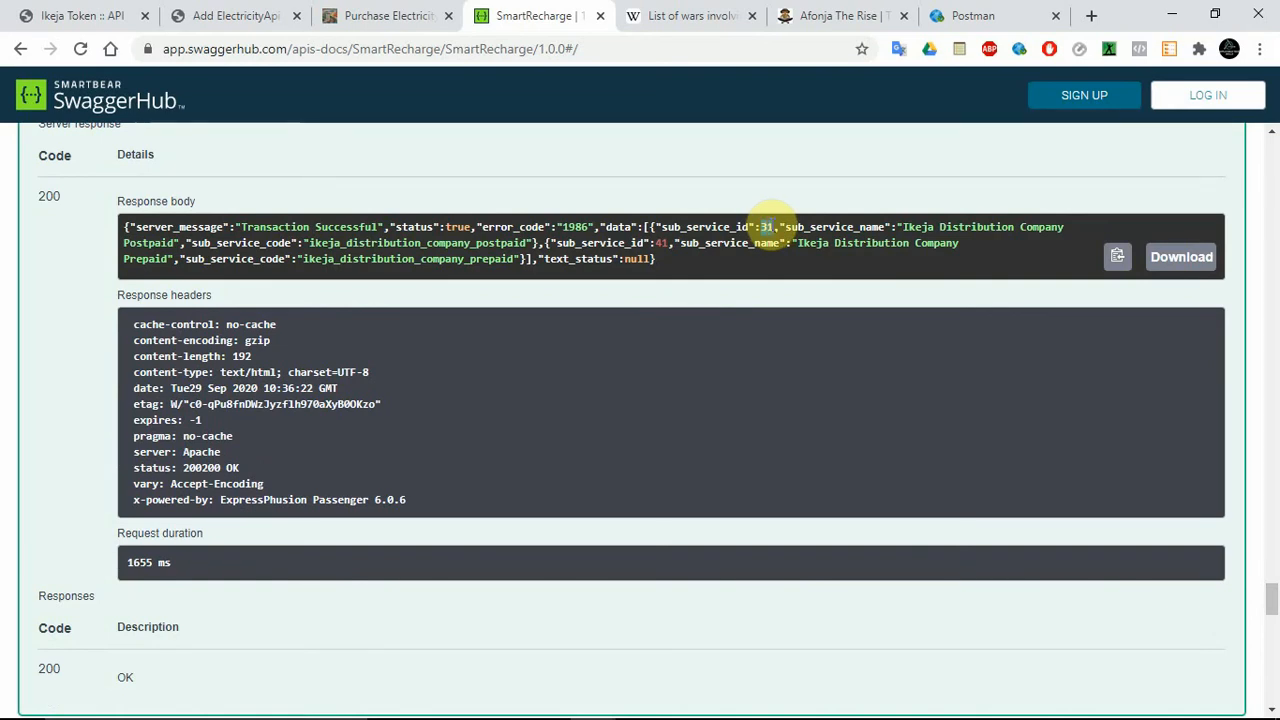
double_click(767, 226)
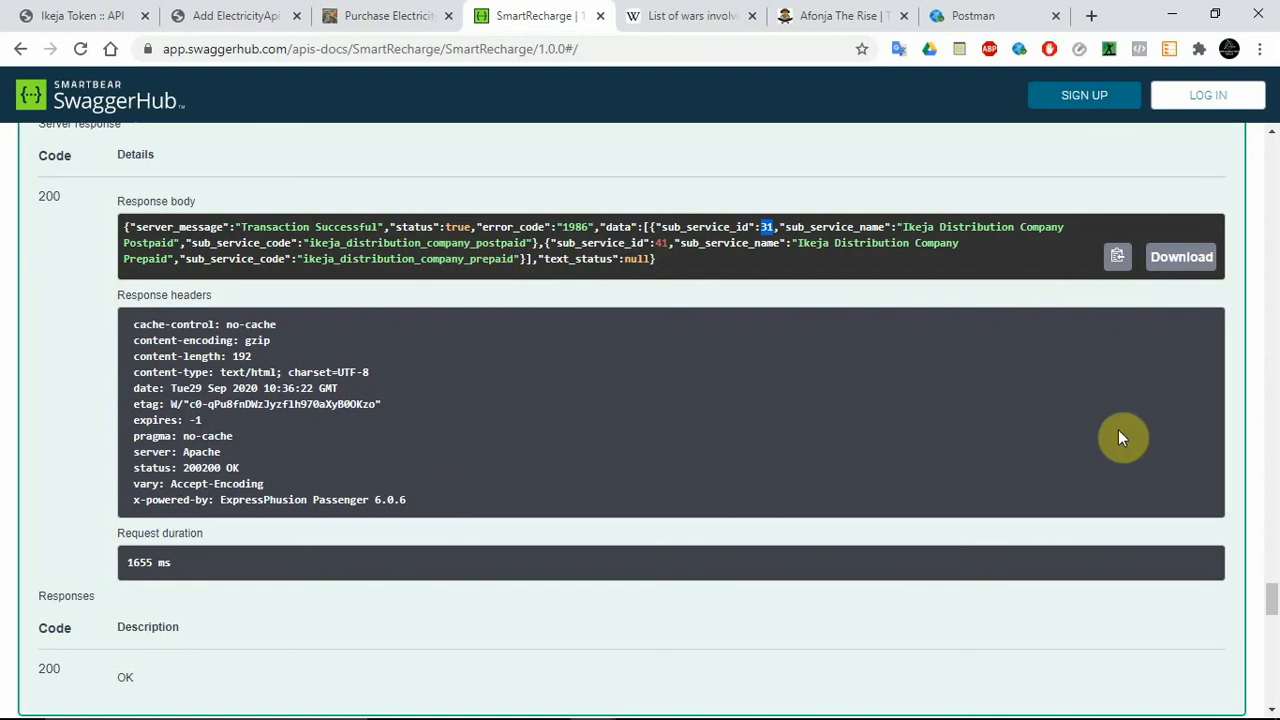
double_click(345, 243)
key(ctrl+c)
right_click(350, 244)
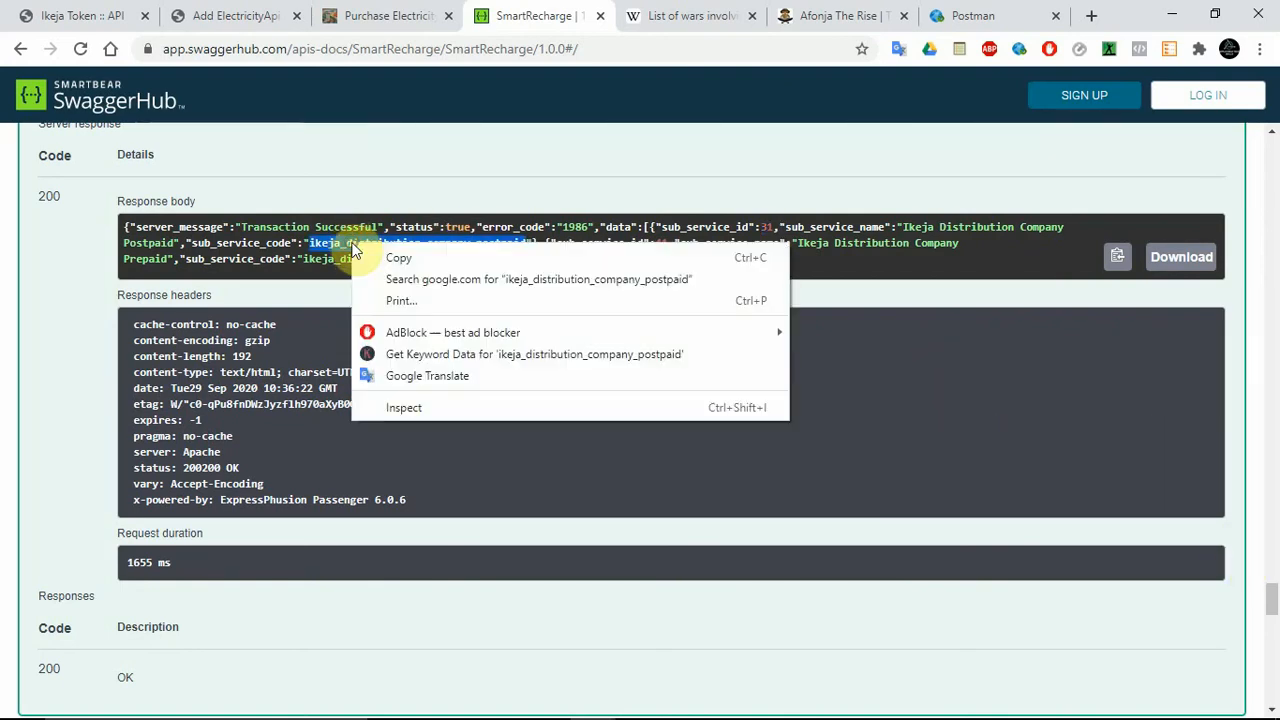
click(396, 258)
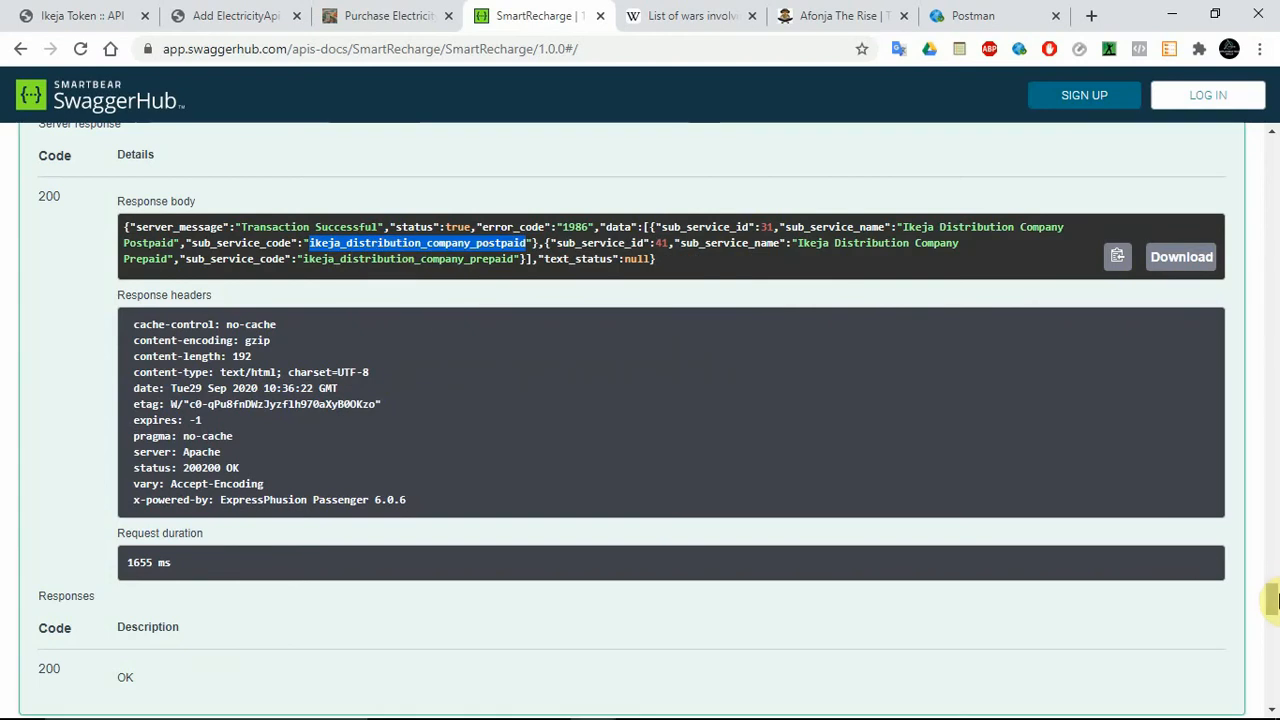
Run the get_available_services request with service_code 31 and sub_service_code ikeja_distribution_company_postpaid.
drag(1271, 600, 1272, 641)
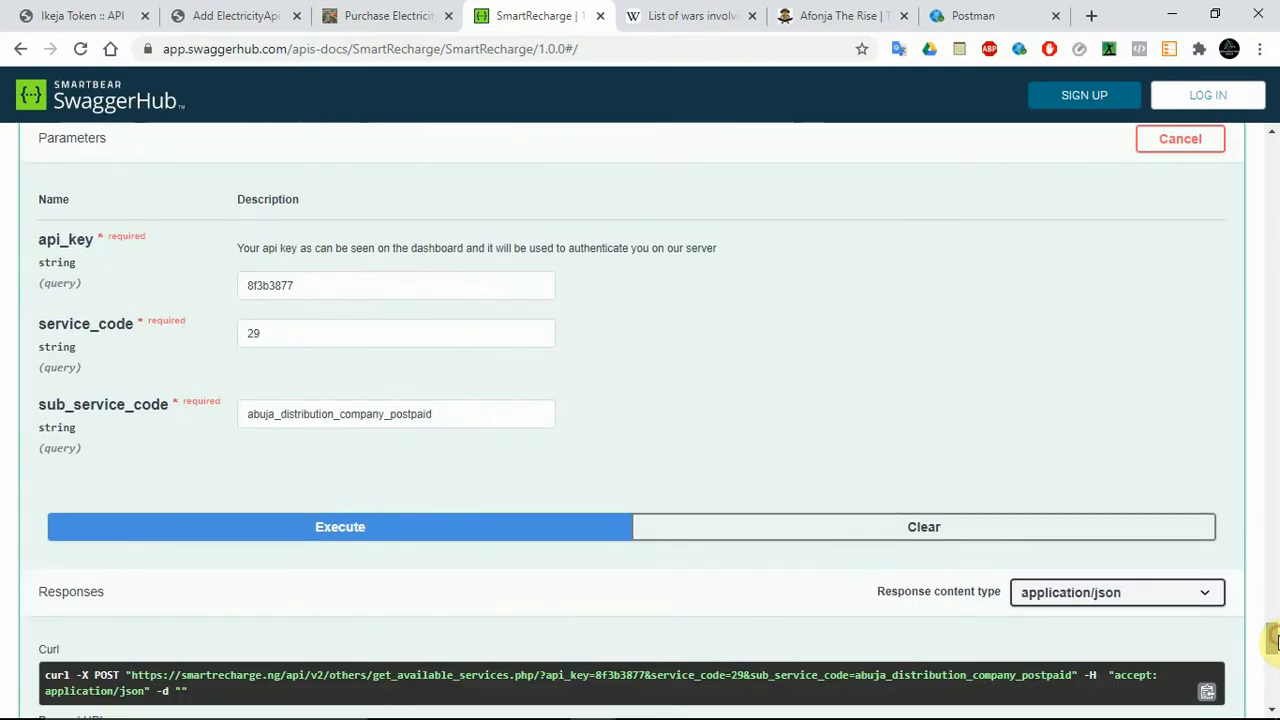
double_click(318, 339)
text(31)
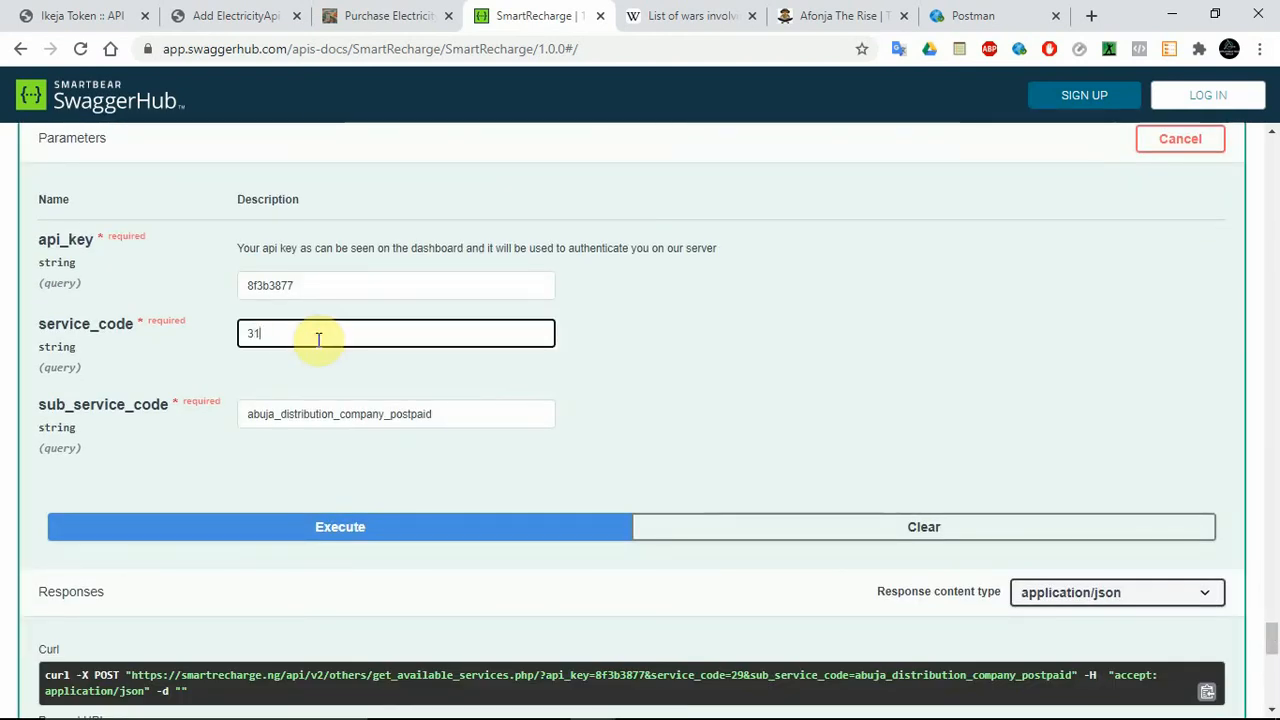
key(Tab)
key(ctrl+v)
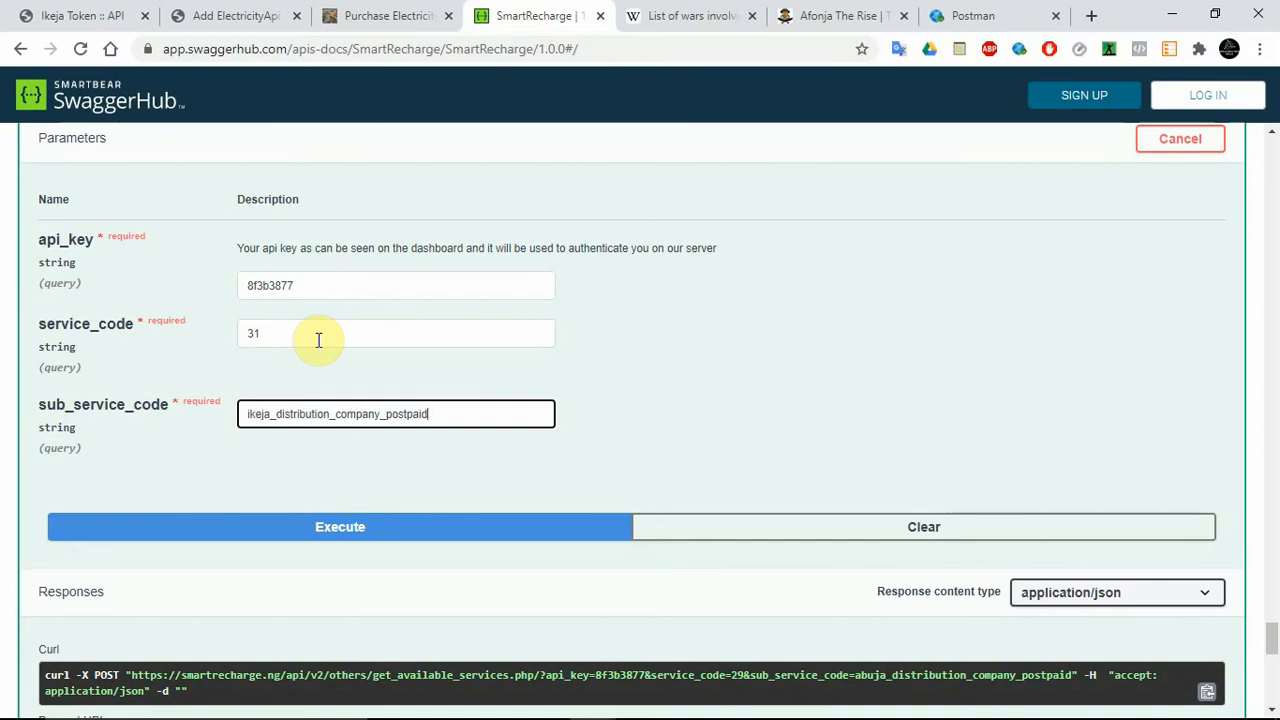
click(397, 529)
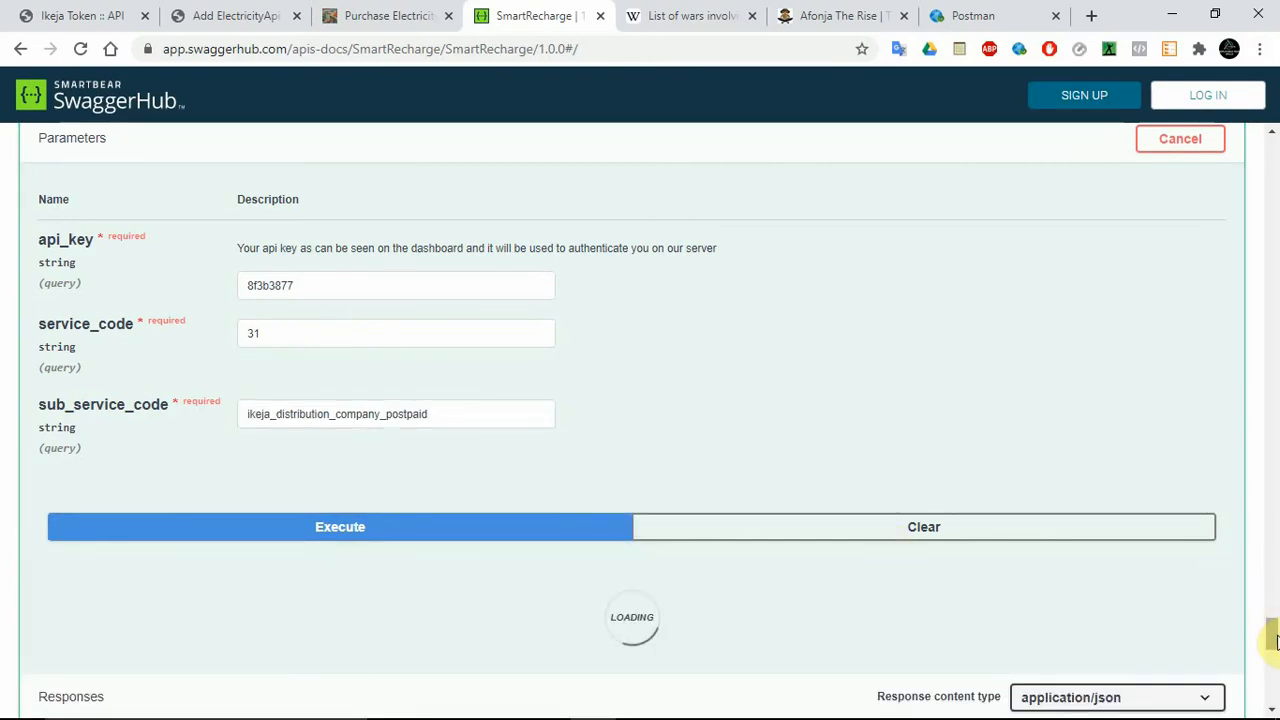
Copy the available_service_system_name ikedc_postpaid_custom from the get_available_services response body.
scroll(1272, 640, down, 4)
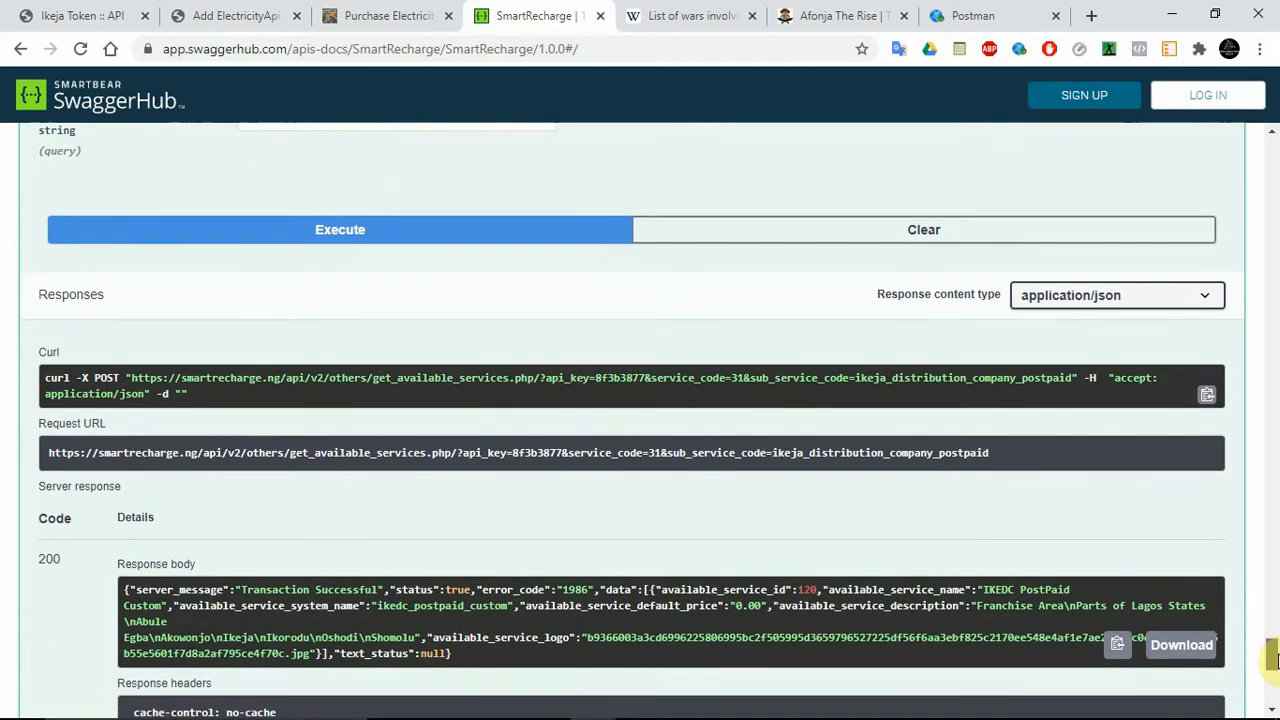
scroll(1272, 660, down, 1)
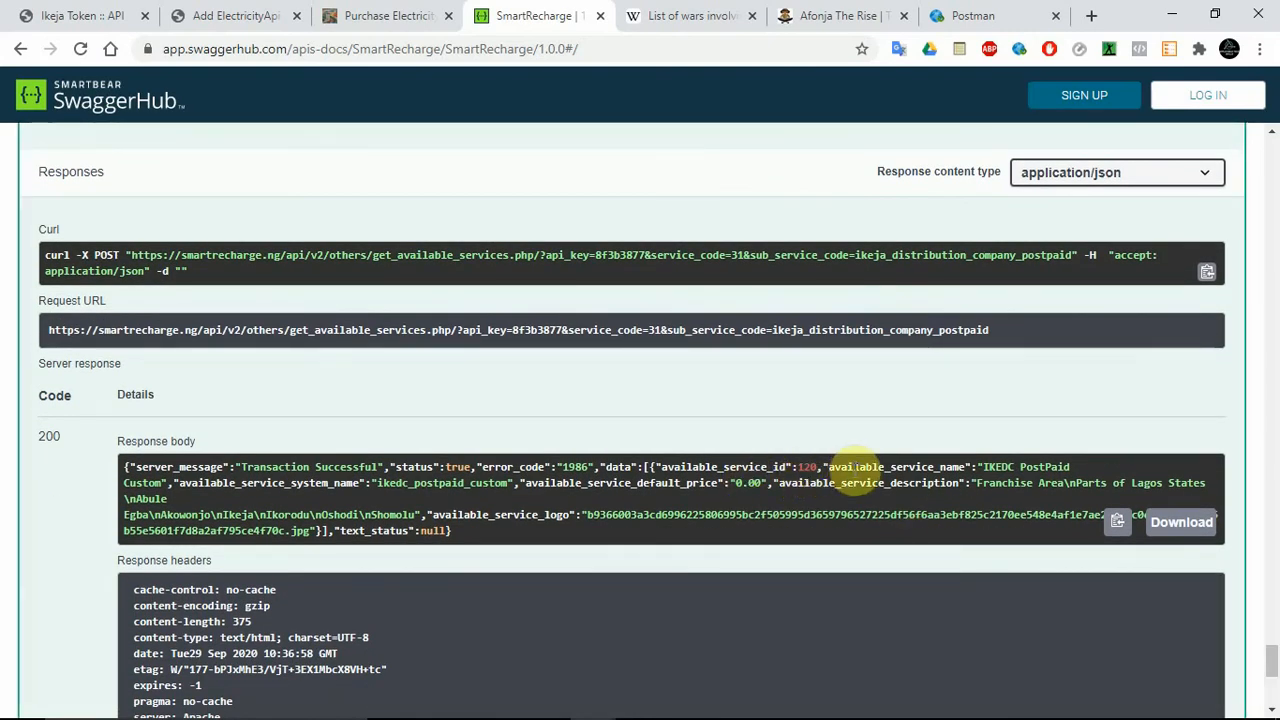
double_click(428, 484)
right_click(427, 483)
click(467, 494)
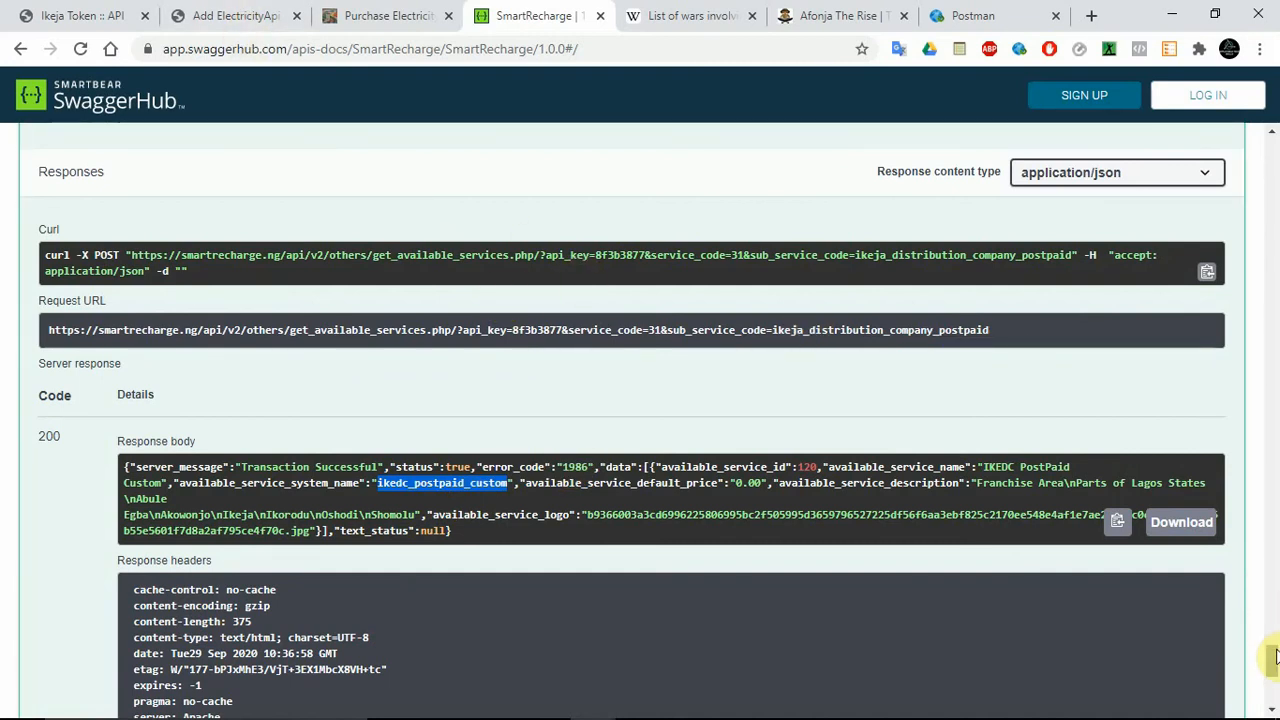
Set the Verify Meter product_code to ikedc_postpaid_custom, run the request, and check its response.
drag(1272, 663, 1267, 555)
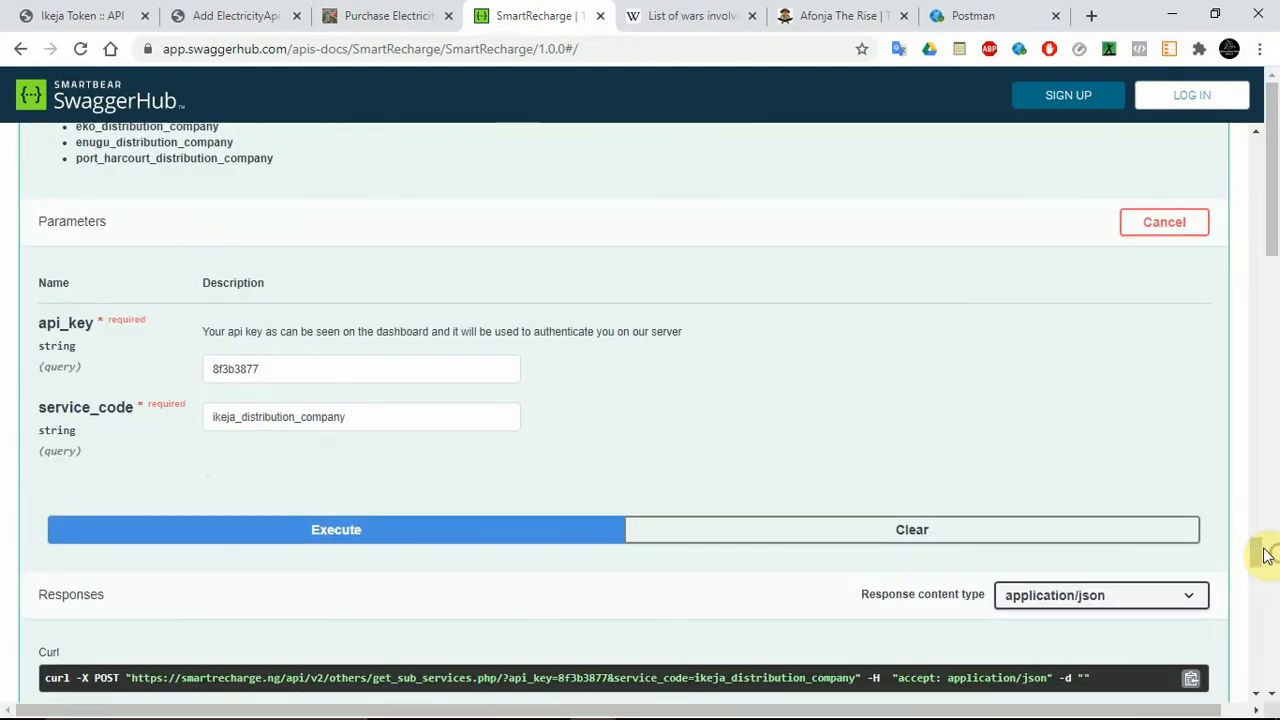
double_click(251, 416)
drag(1276, 587, 1273, 500)
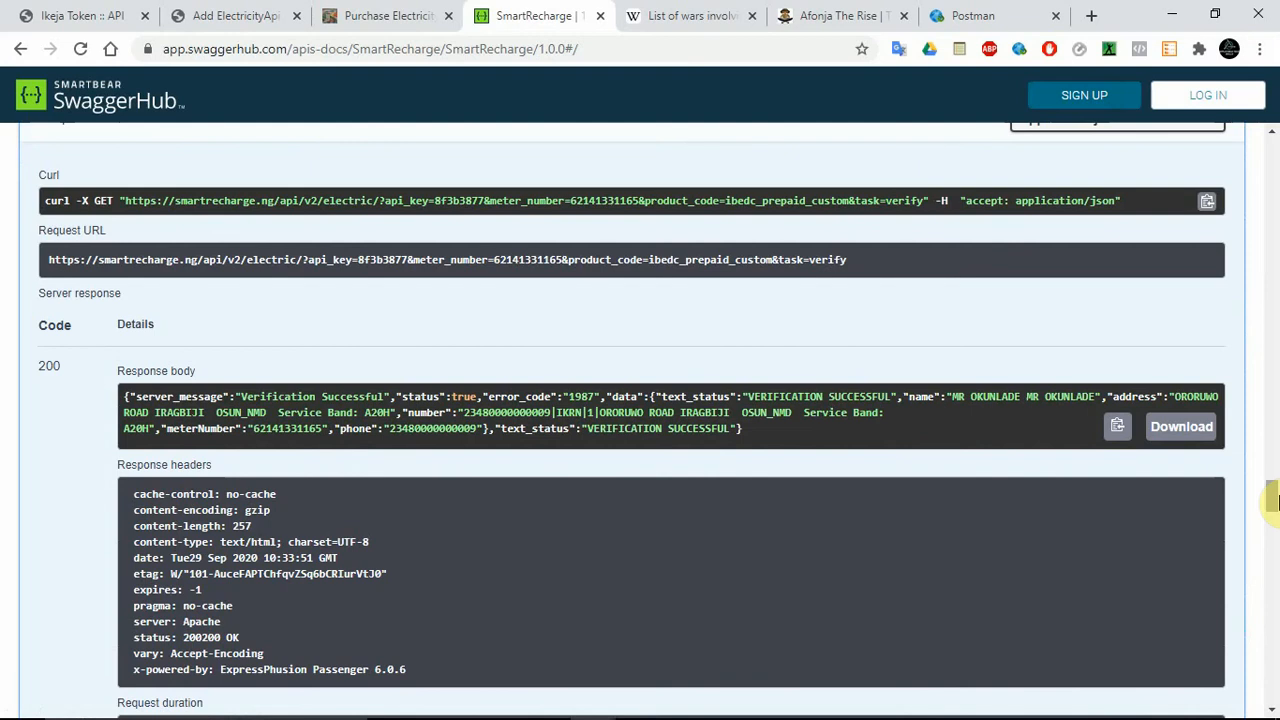
drag(1272, 500, 1272, 470)
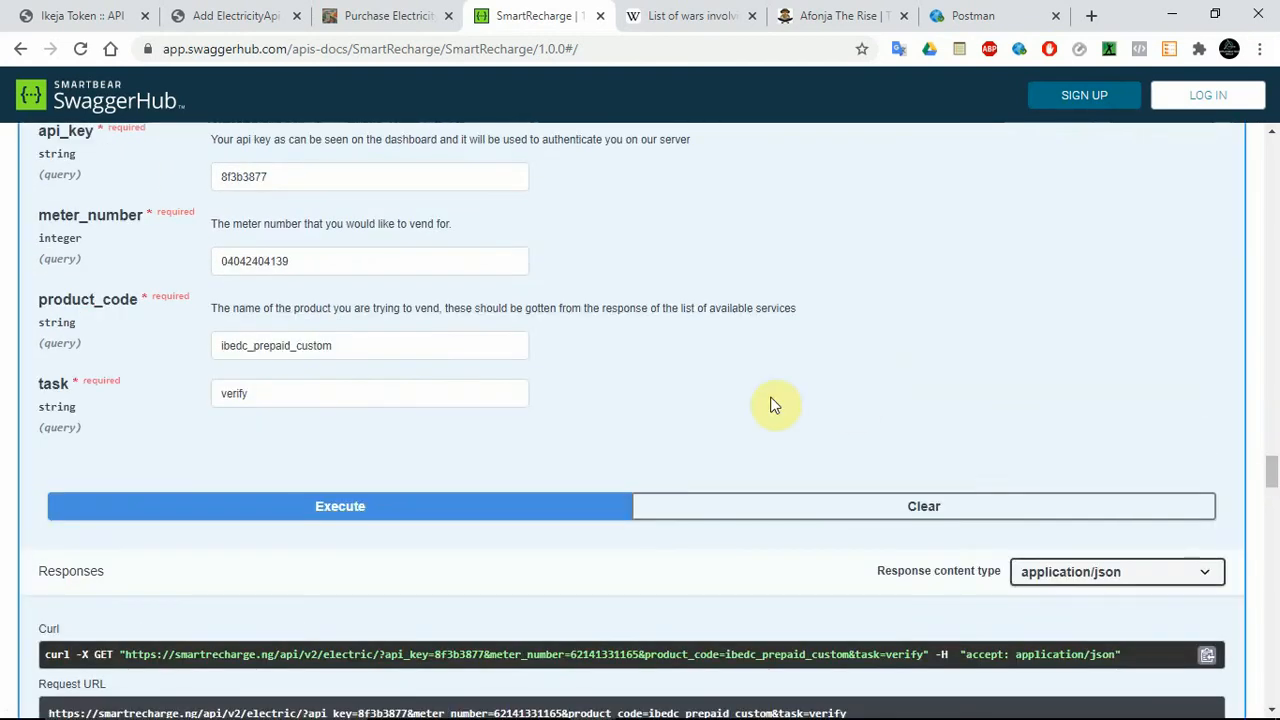
double_click(353, 340)
key(ctrl+v)
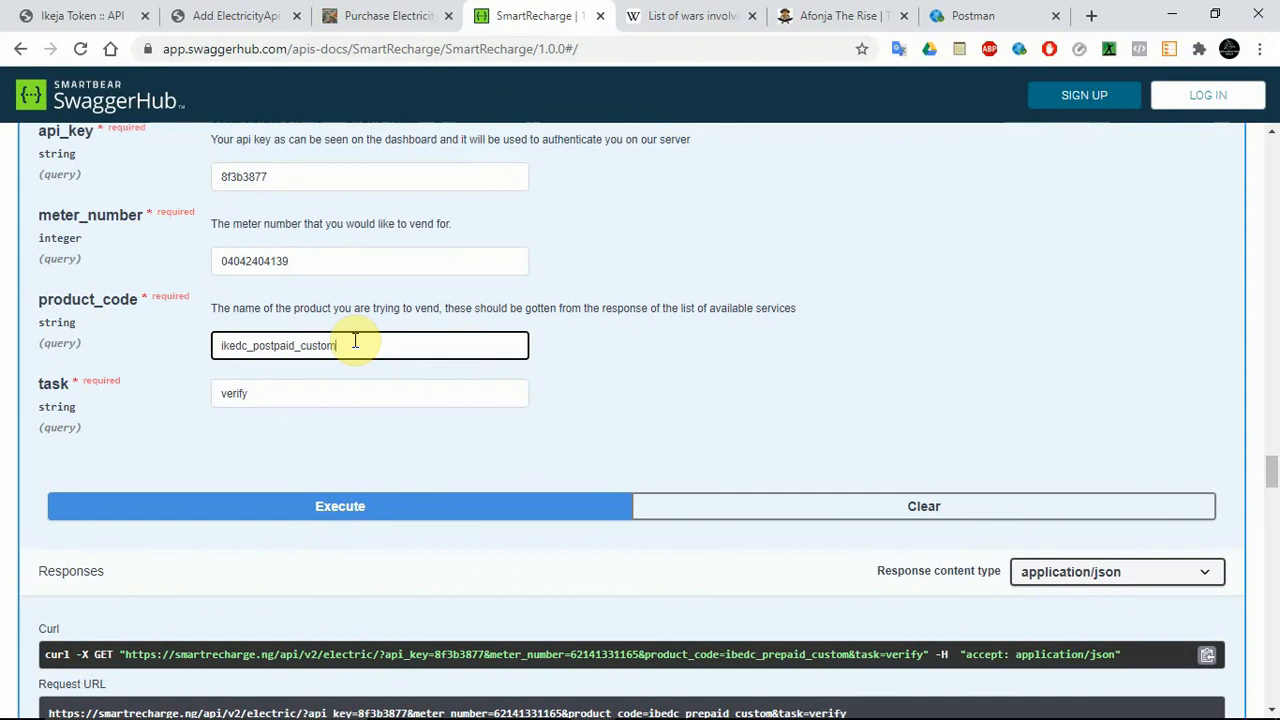
click(345, 505)
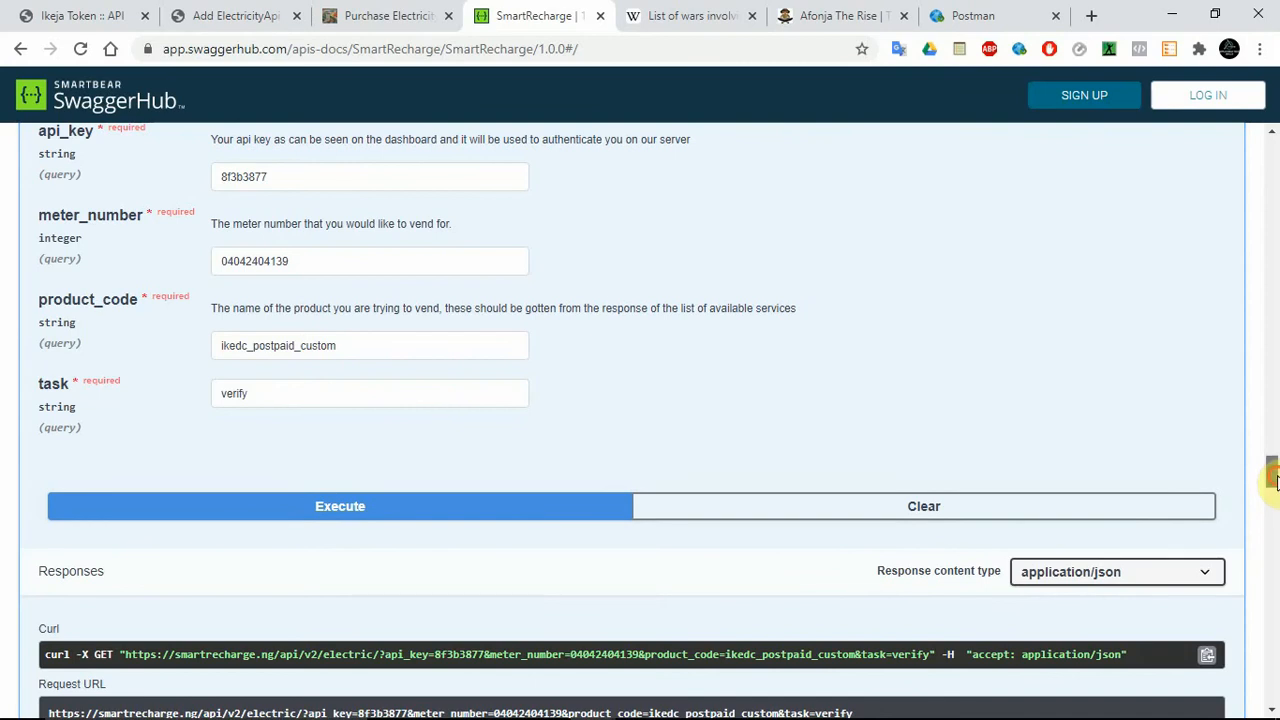
drag(1271, 471, 1275, 505)
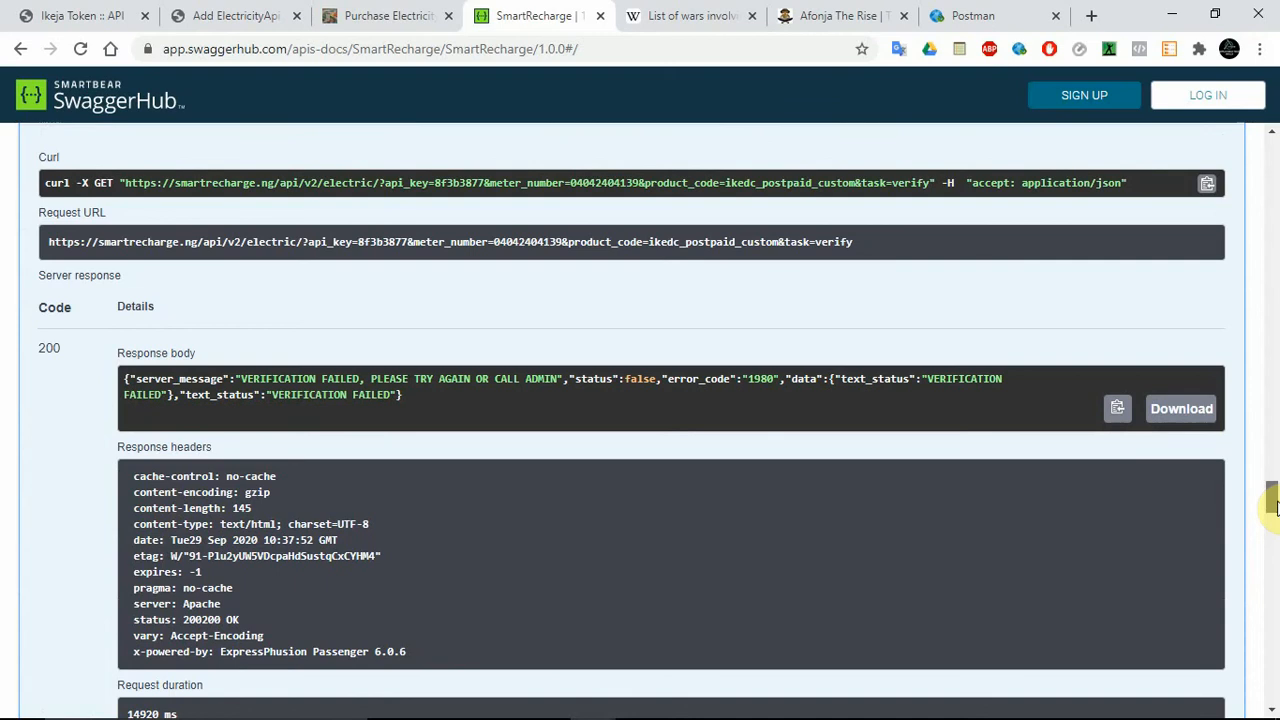
Change the Verify Meter product_code to ikedc_prepaid_custom, run the request again, and check its response.
drag(1275, 505, 1271, 460)
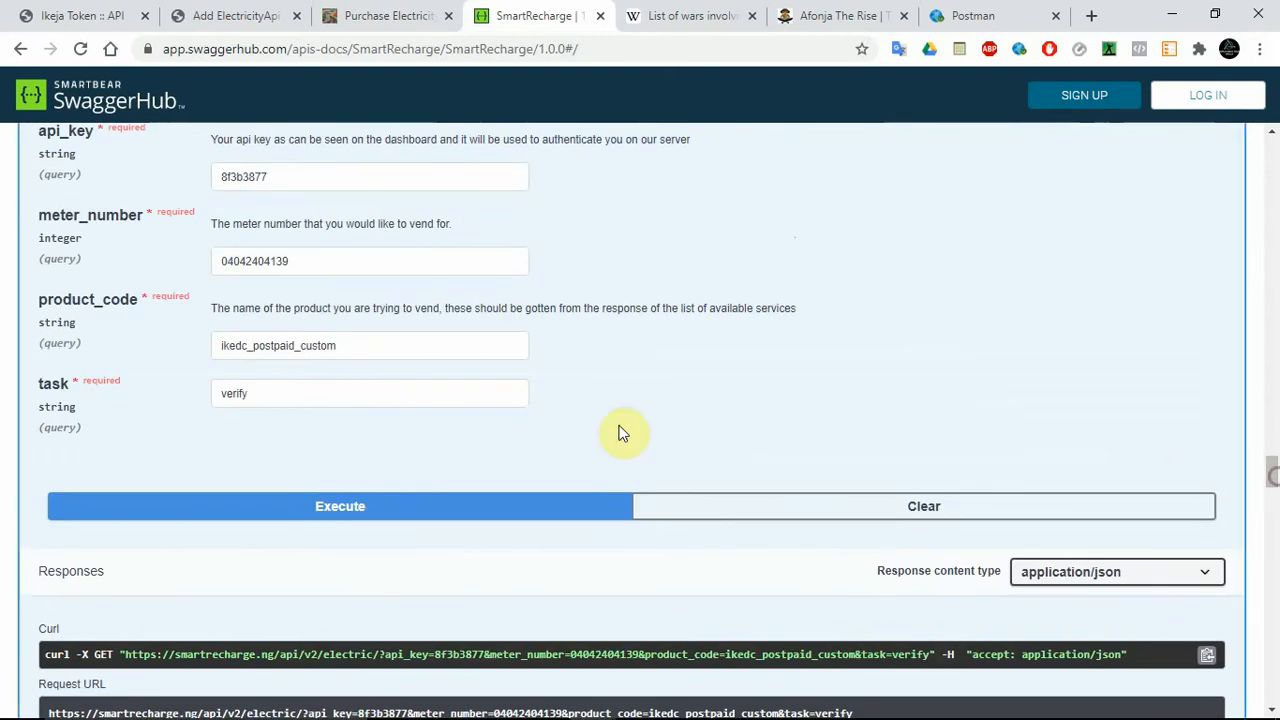
click(274, 344)
key(BackSpace)
key(BackSpace)
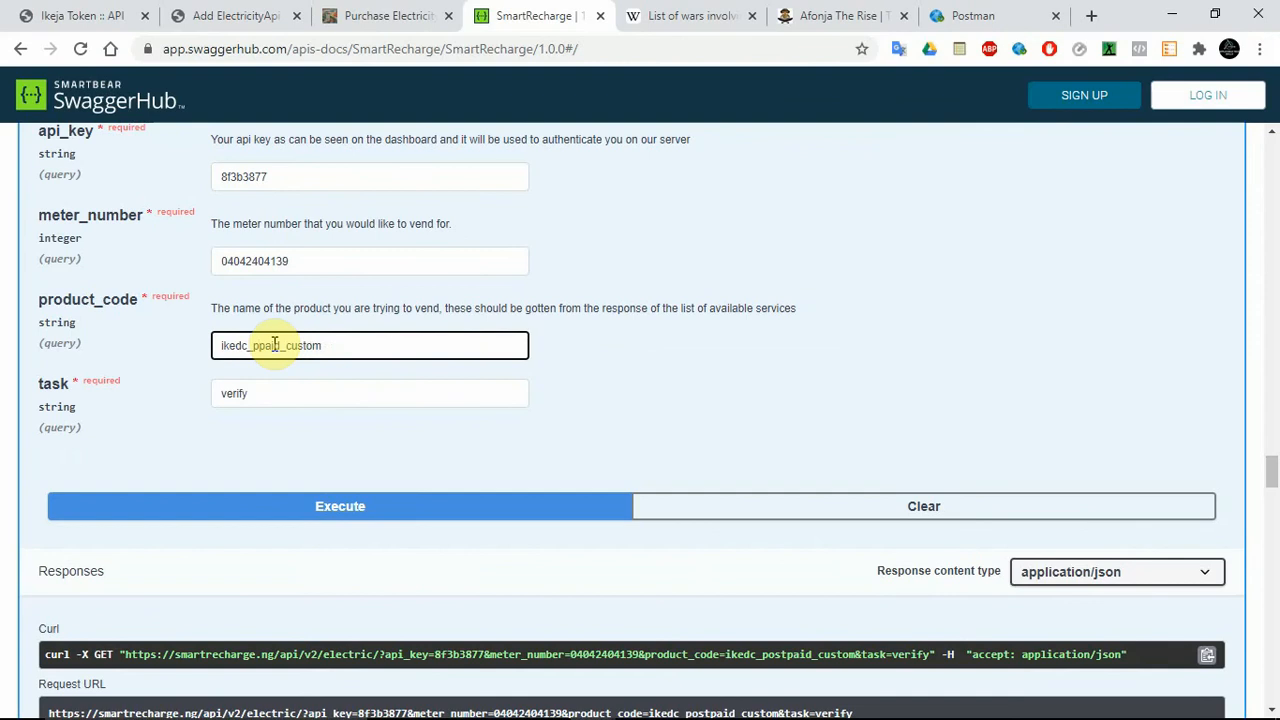
text(re)
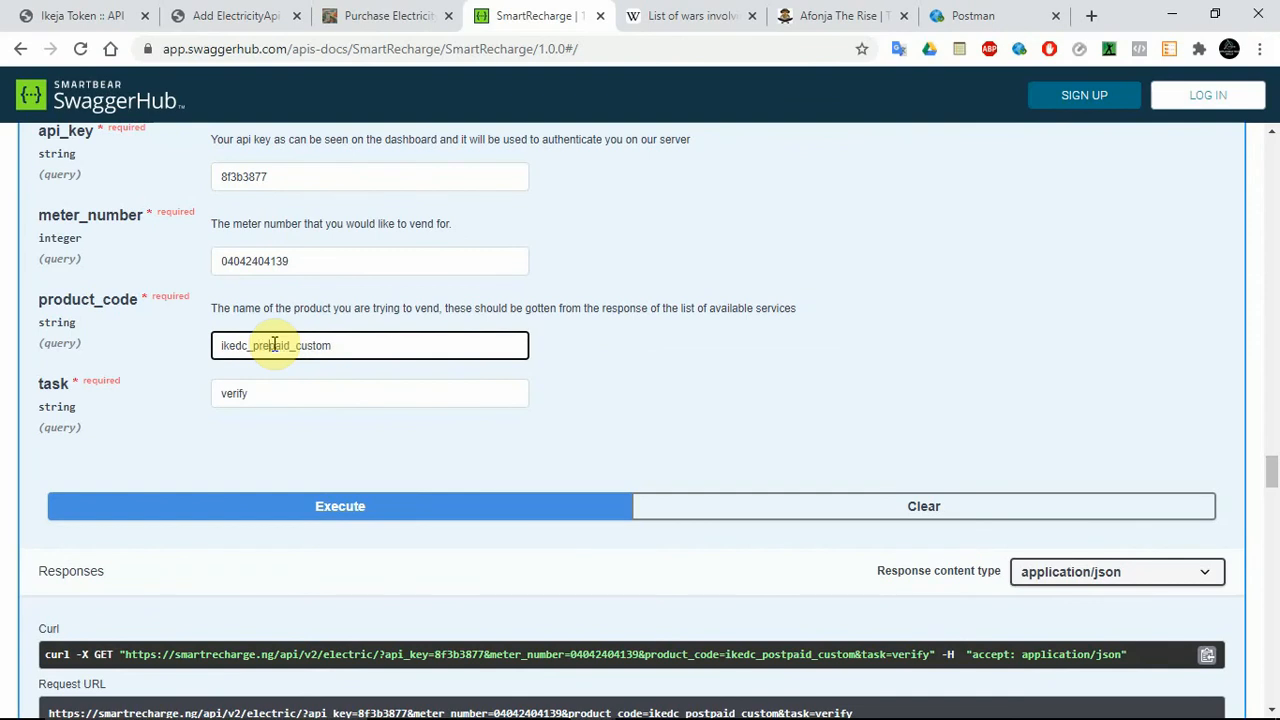
click(314, 507)
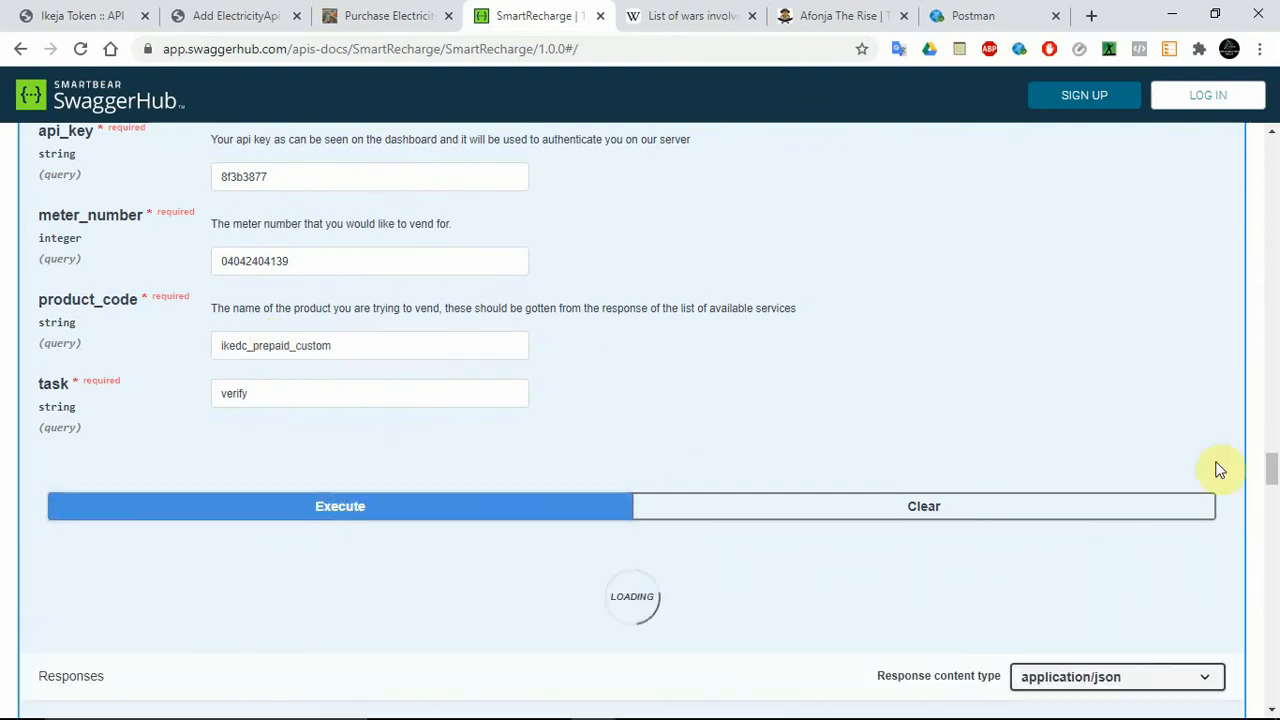
drag(1274, 466, 1273, 487)
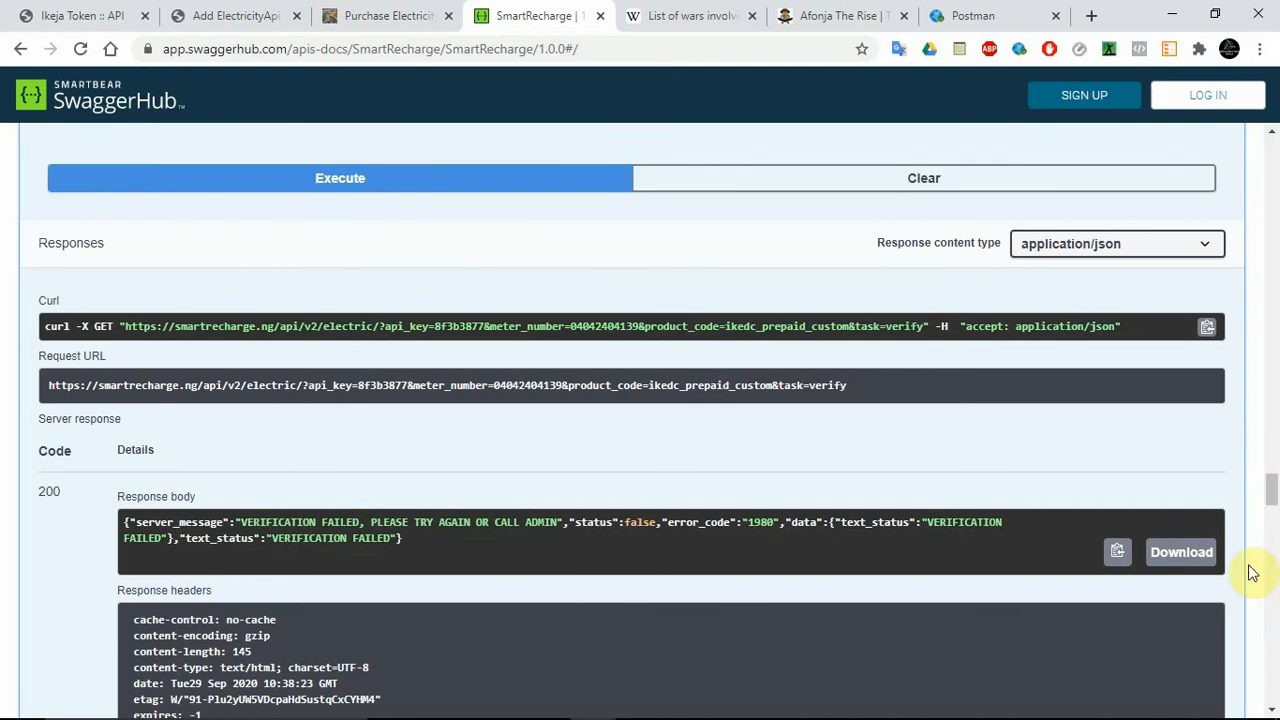
scroll(1272, 500, up, 1)
scroll(1272, 500, up, 5)
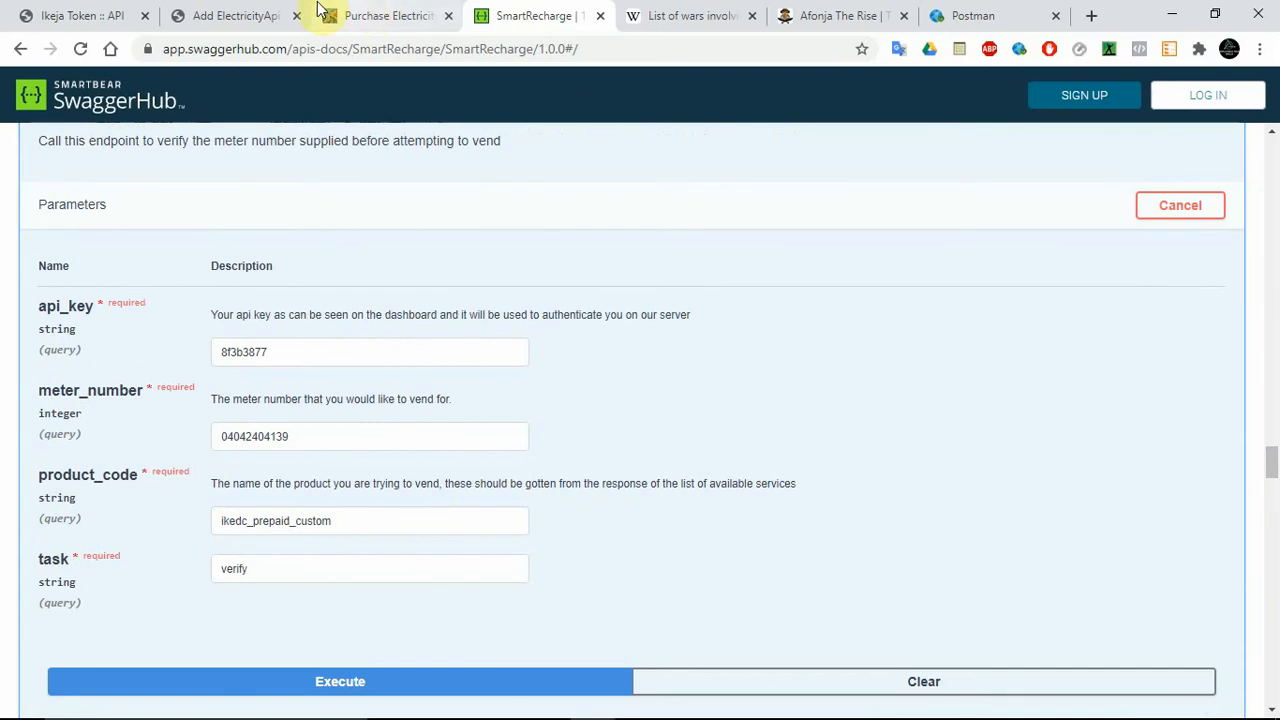
click(240, 15)
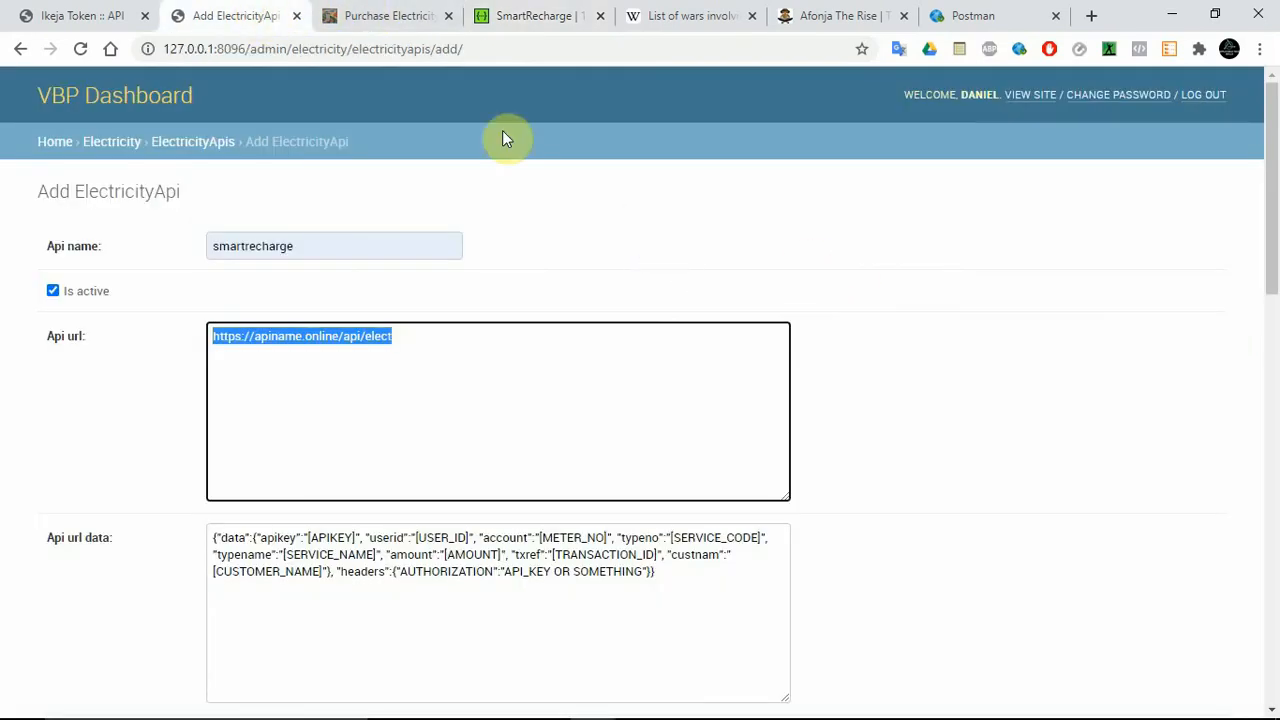
click(520, 15)
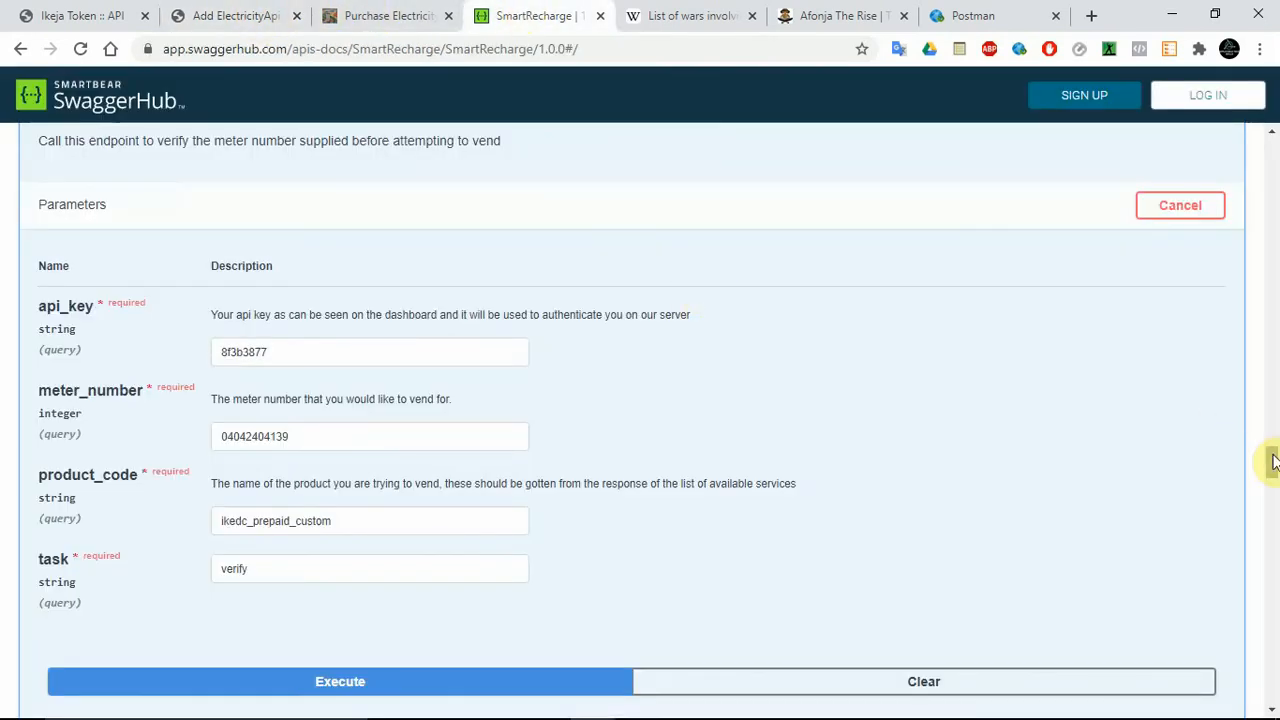
Open the Buy Electric Voucher endpoint in the Electricity section and make its parameters editable for a trial request.
drag(1274, 457, 1273, 440)
scroll(743, 303, down, 1)
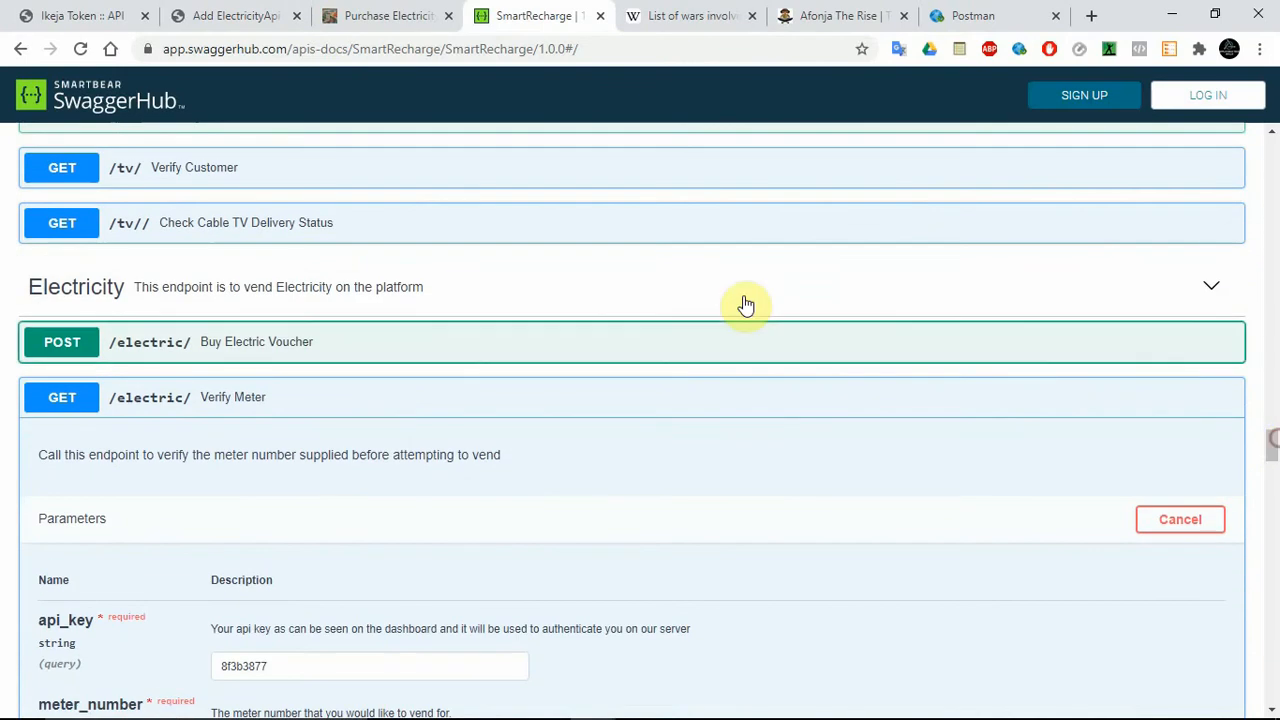
click(493, 335)
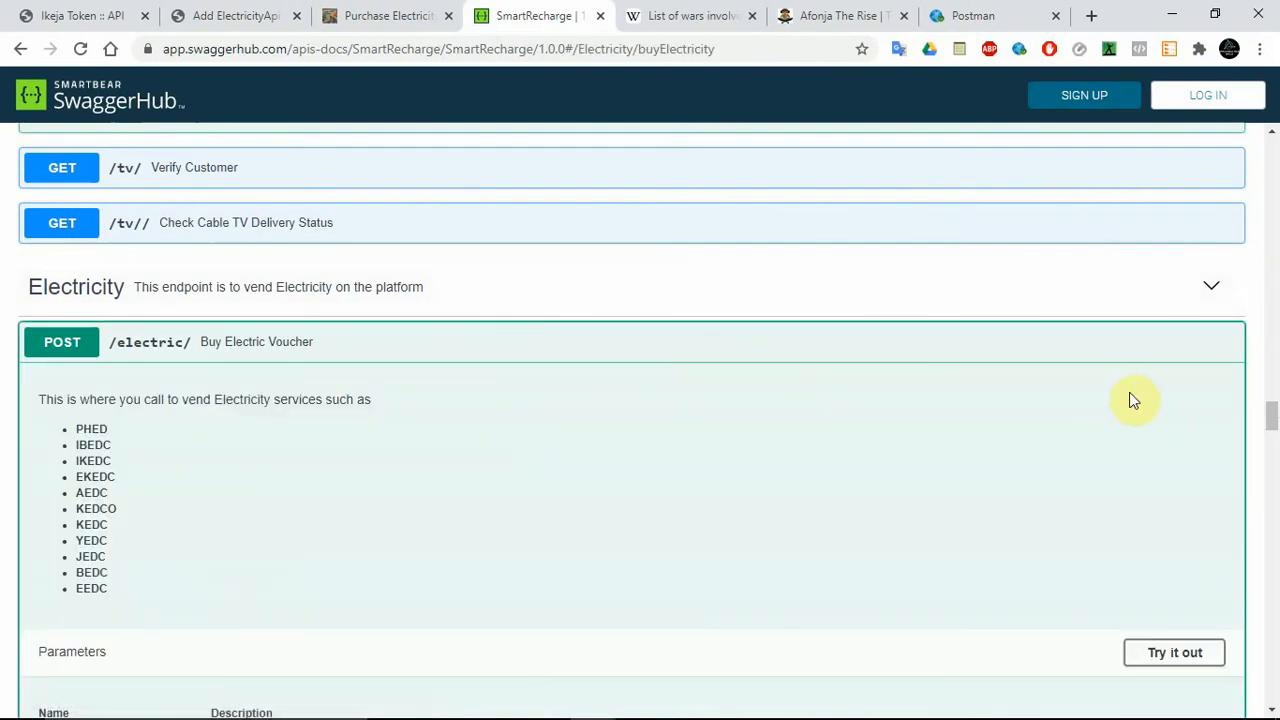
drag(1272, 414, 1274, 440)
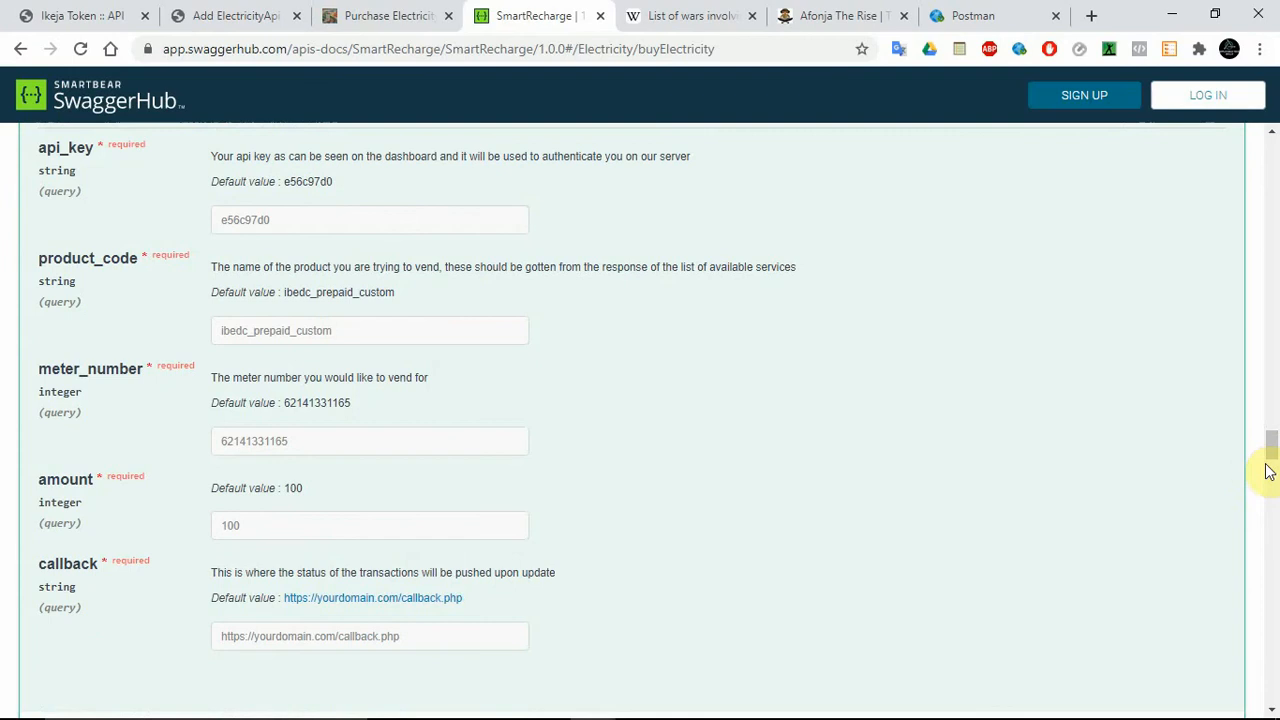
scroll(1273, 453, up, 1)
scroll(1272, 445, up, 1)
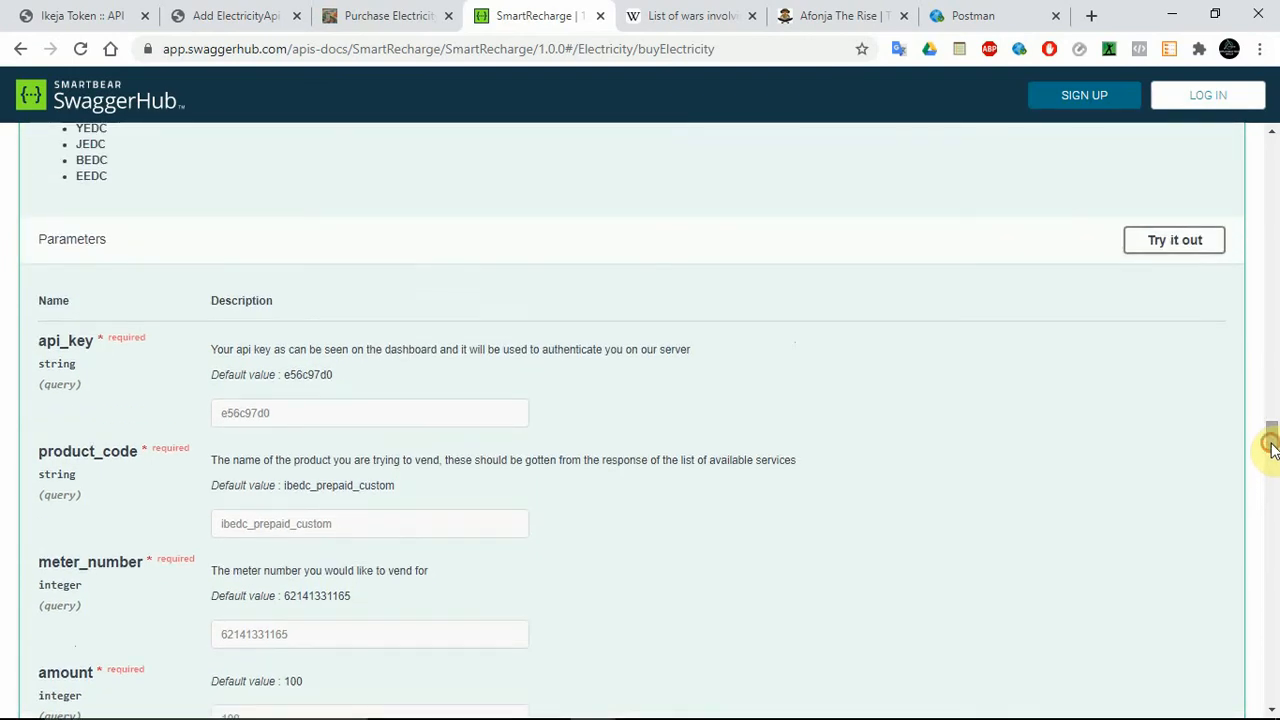
click(1180, 248)
Replace the sample api_key in Buy Electric Voucher with the saved API key, run the request, and show its request URL and response.
drag(1271, 435, 1274, 453)
scroll(1273, 453, up, 1)
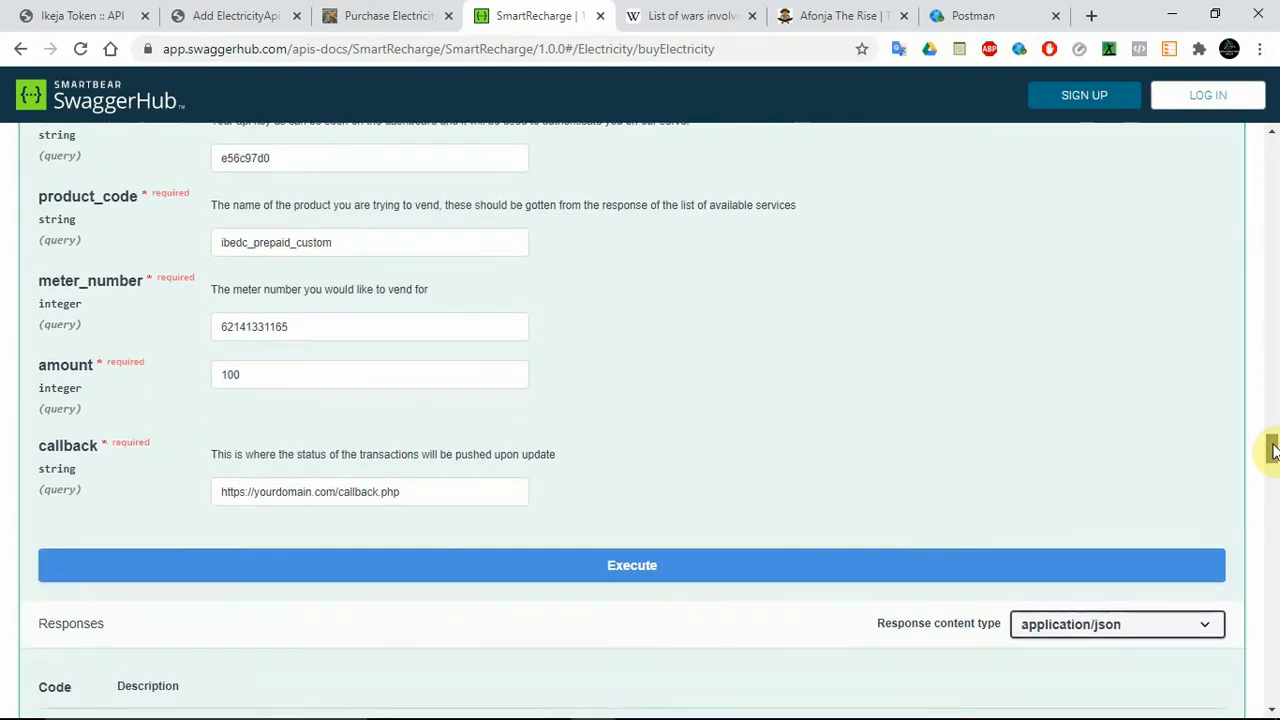
scroll(1273, 452, up, 1)
double_click(284, 190)
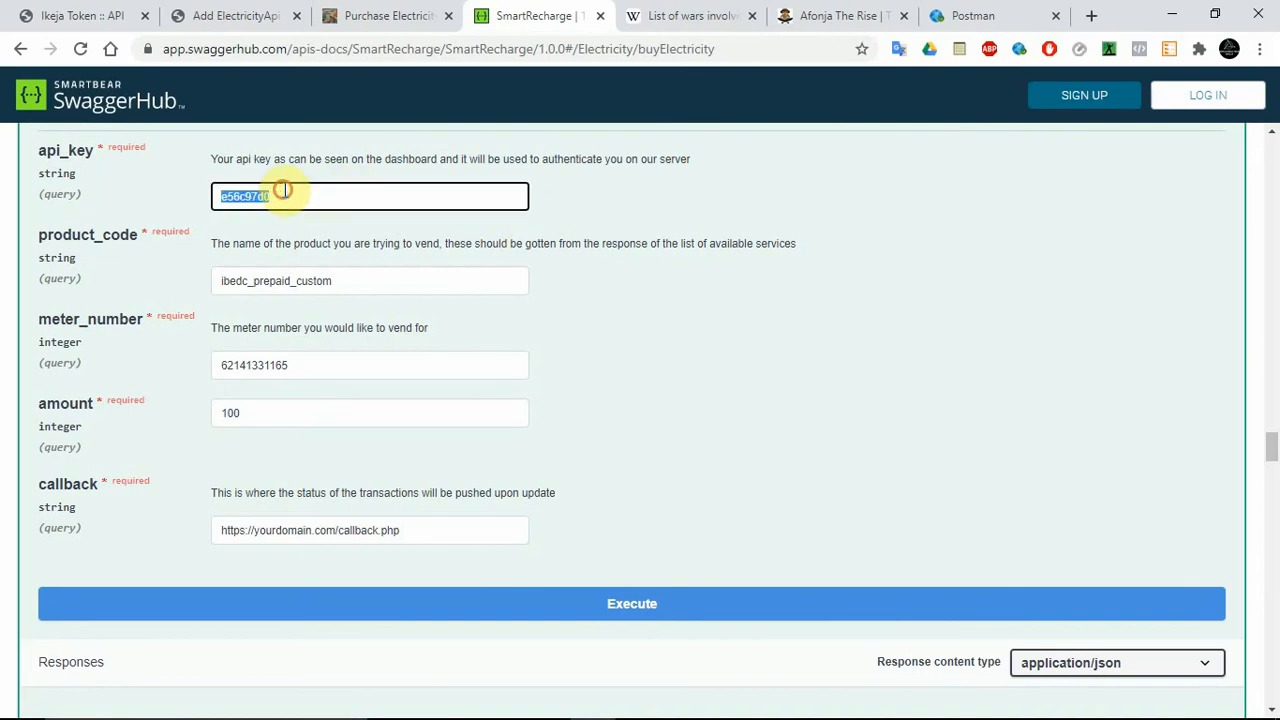
mouse_move(1045, 704)
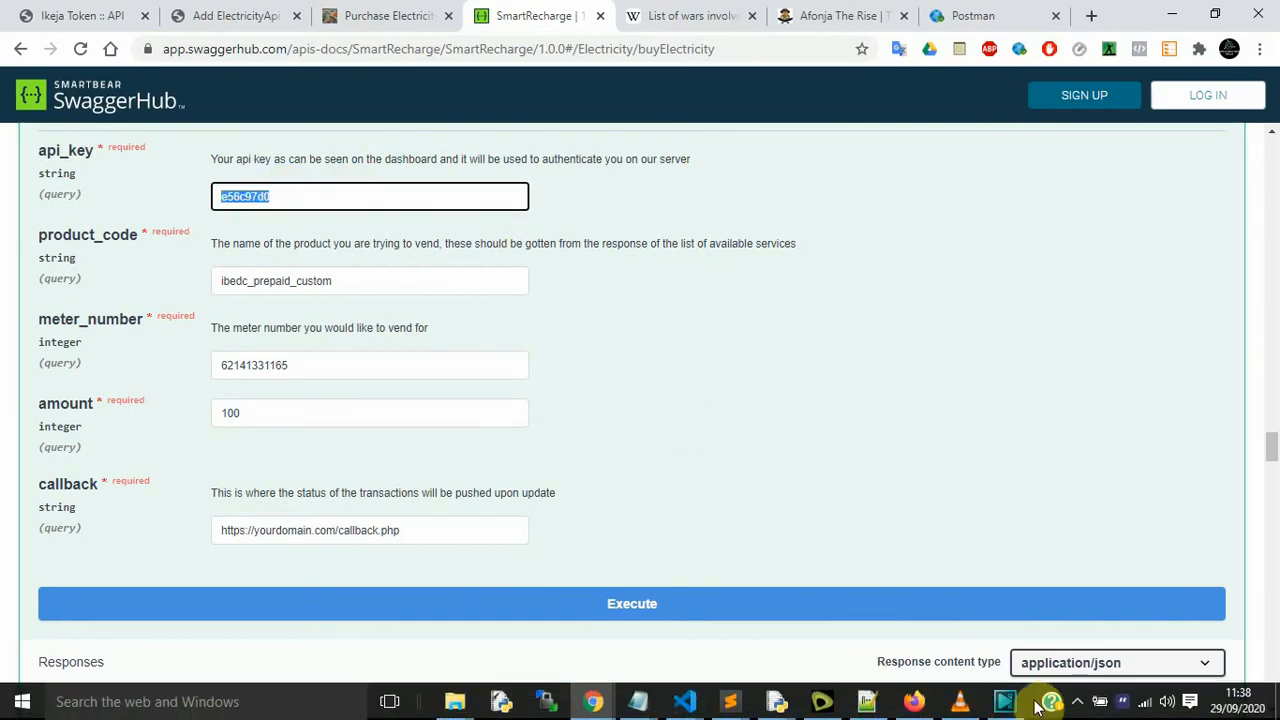
click(1115, 707)
double_click(548, 373)
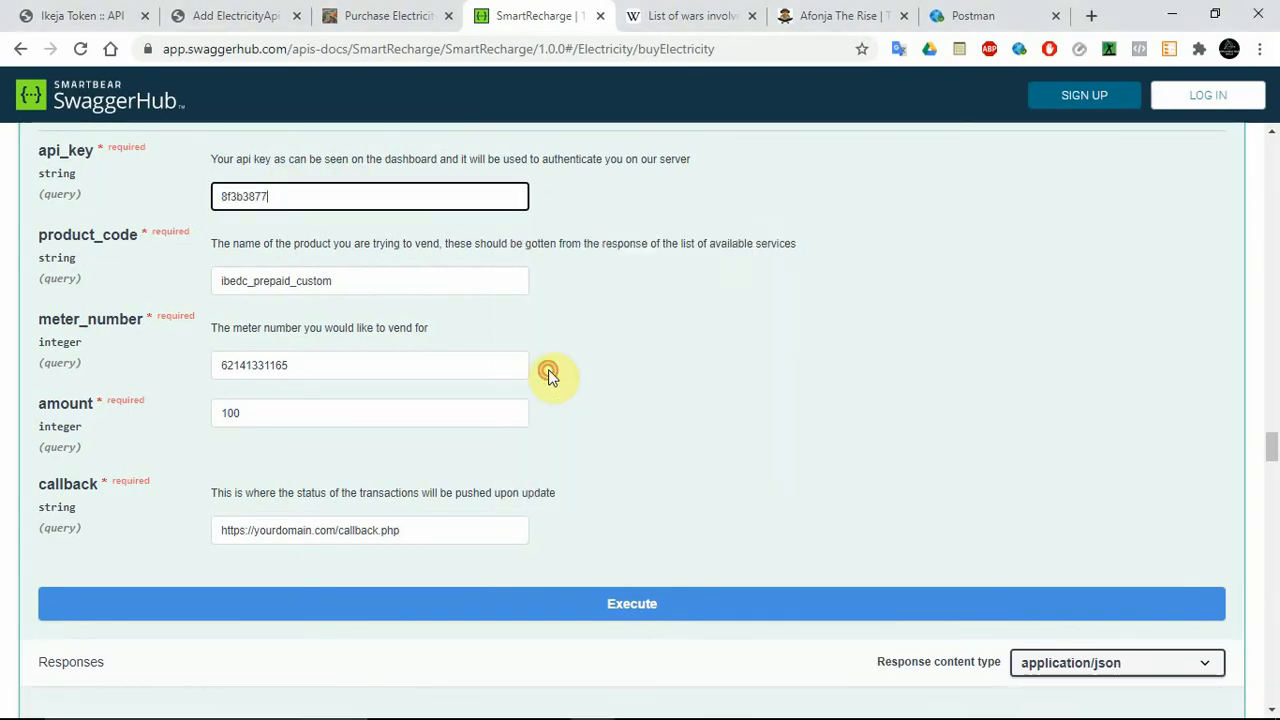
click(460, 608)
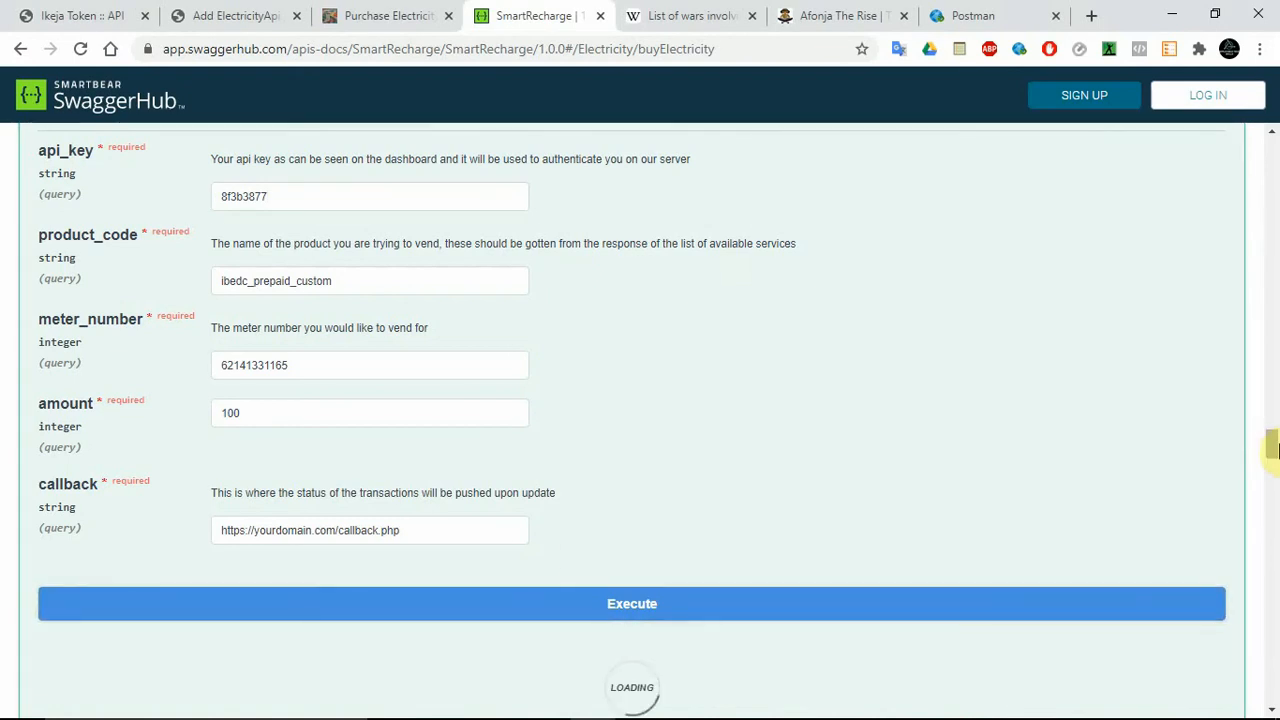
drag(1272, 449, 1274, 466)
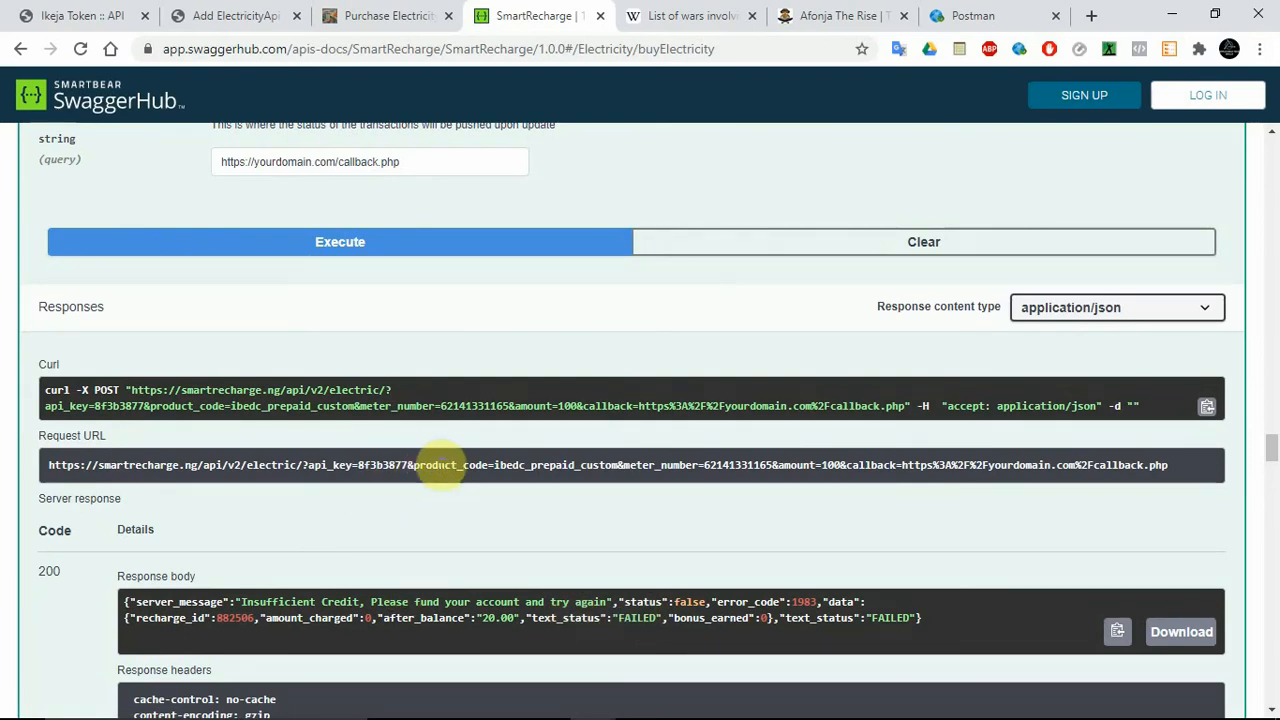
Copy the Buy Electric Voucher request URL, including its API key, and paste it over the sample Api url of the smartrecharge ElectricityApi.
triple_click(400, 465)
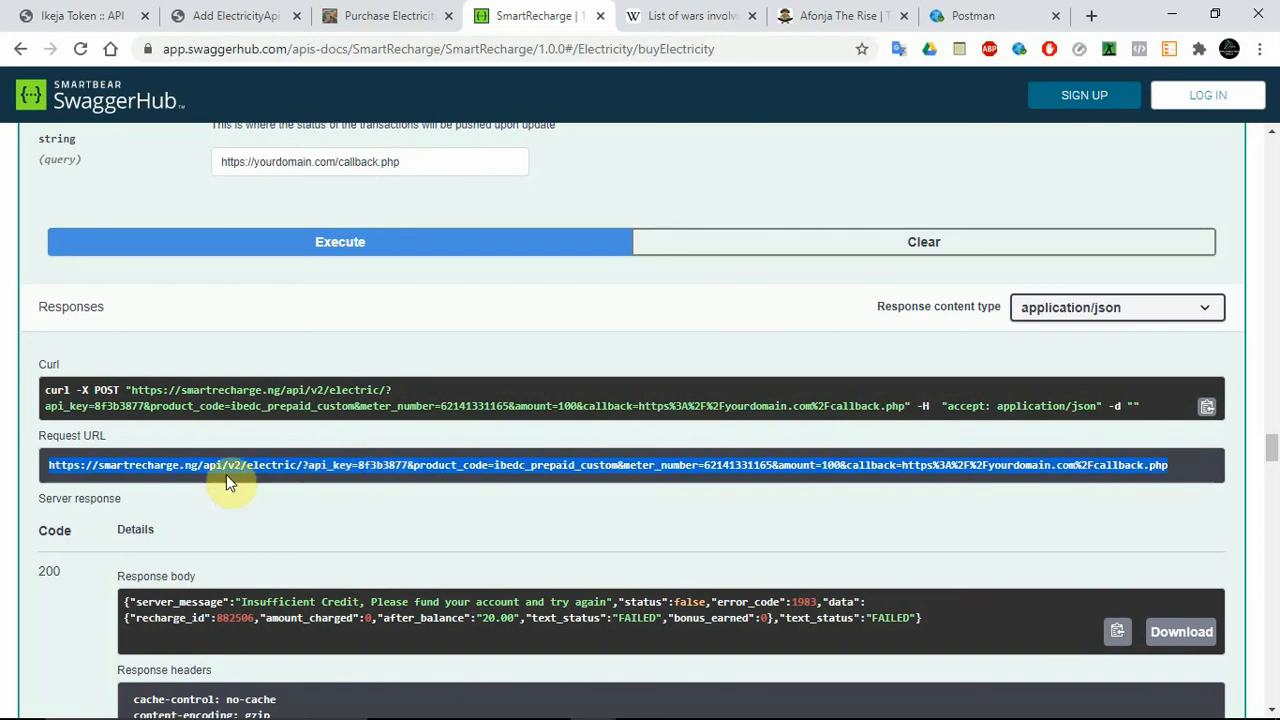
right_click(163, 470)
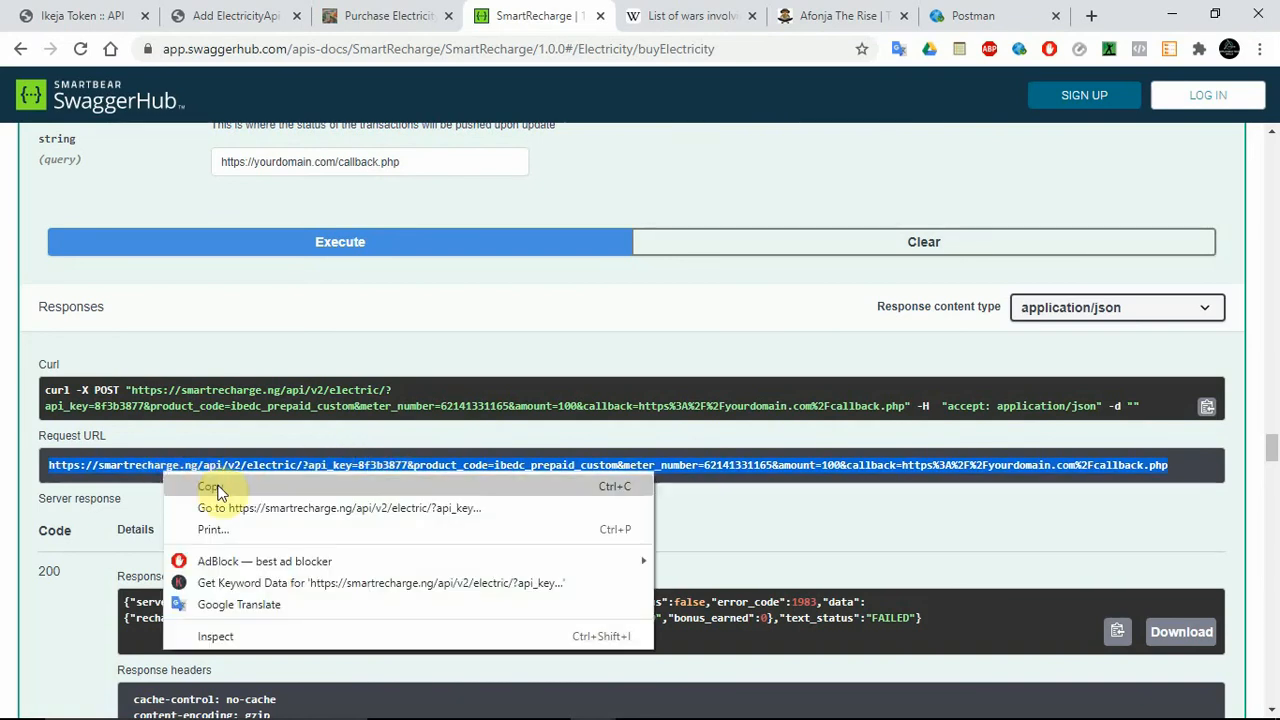
click(218, 488)
mouse_move(636, 712)
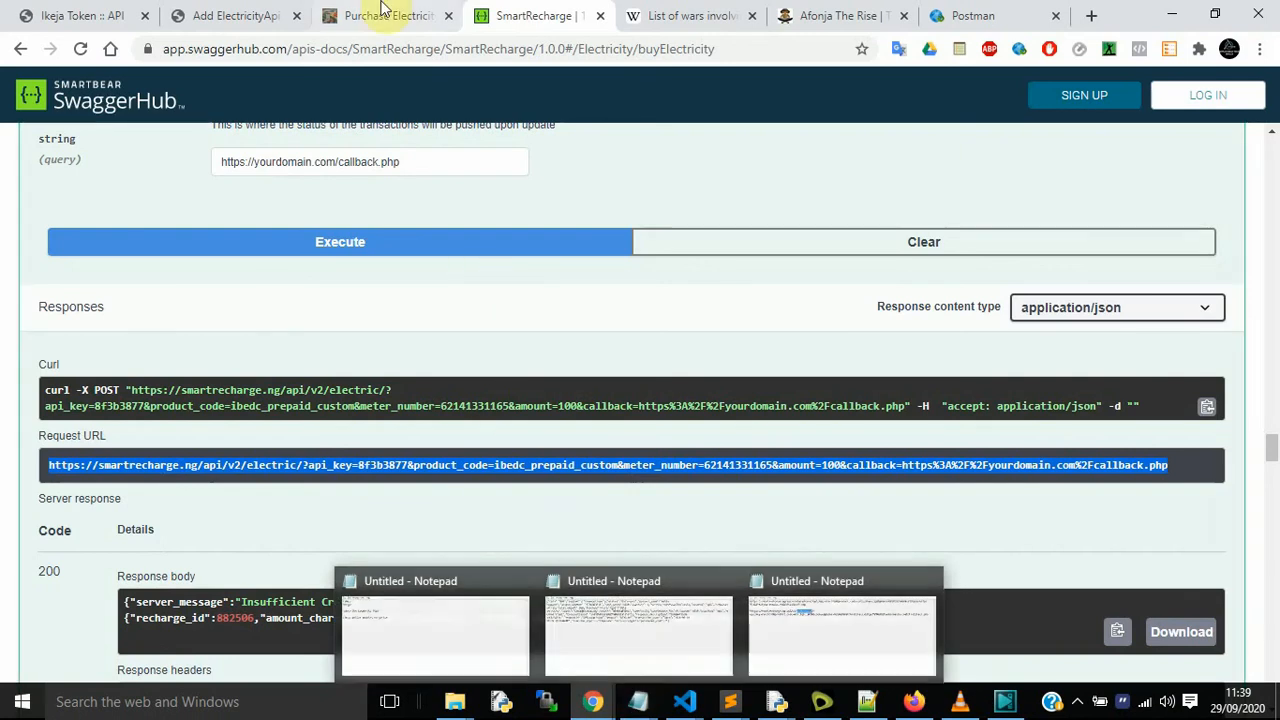
click(178, 10)
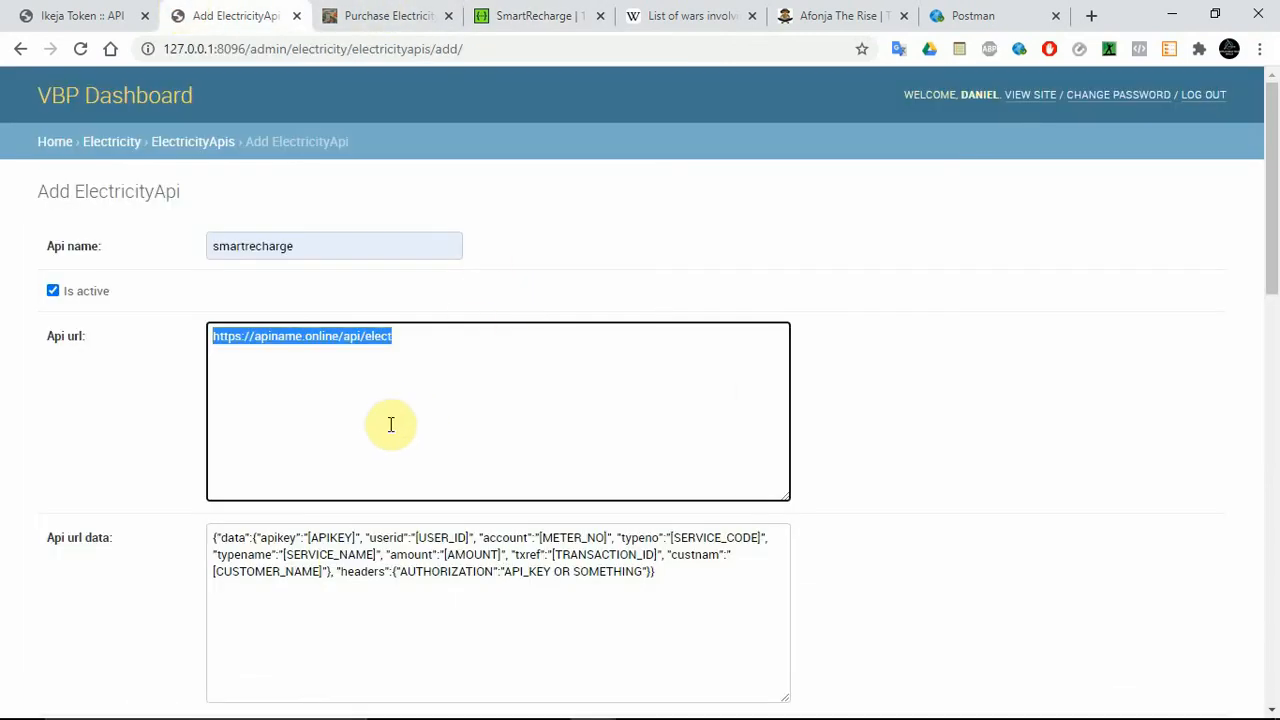
key(ctrl+v)
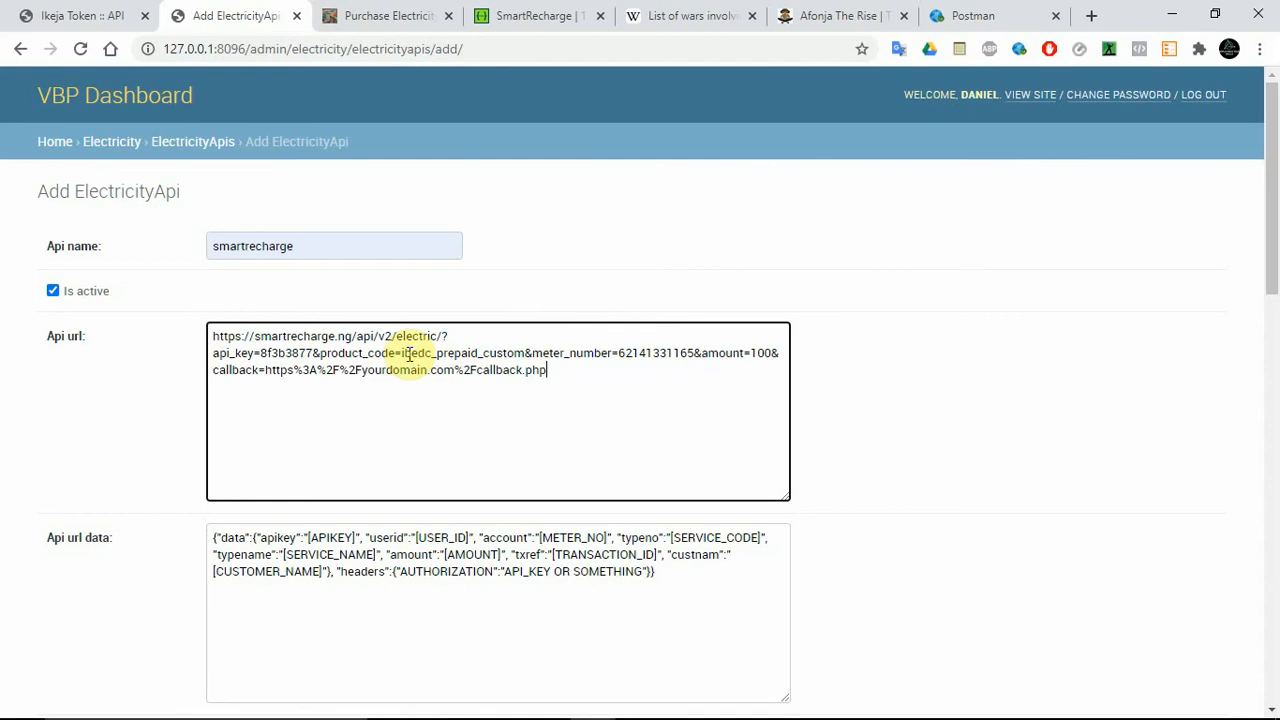
Replace the amount value in the Api url with the [AMOUNT] placeholder copied from the Api url data.
drag(403, 353, 523, 347)
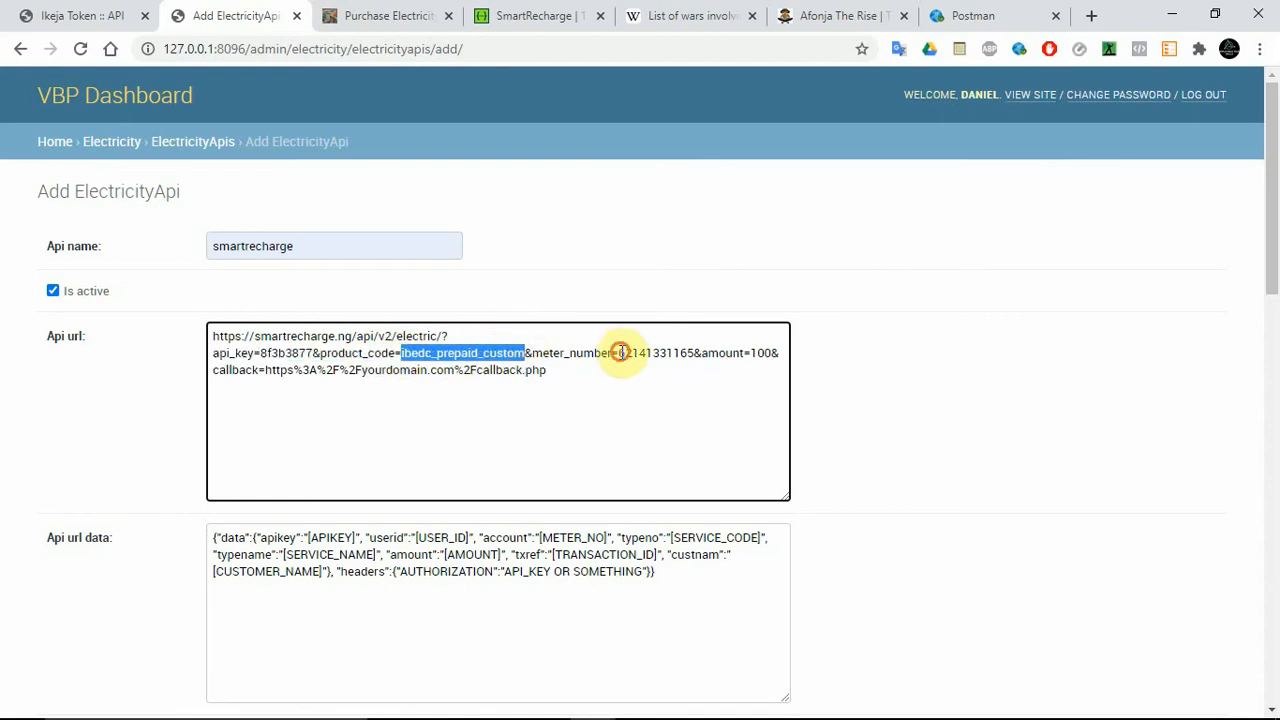
drag(619, 353, 772, 355)
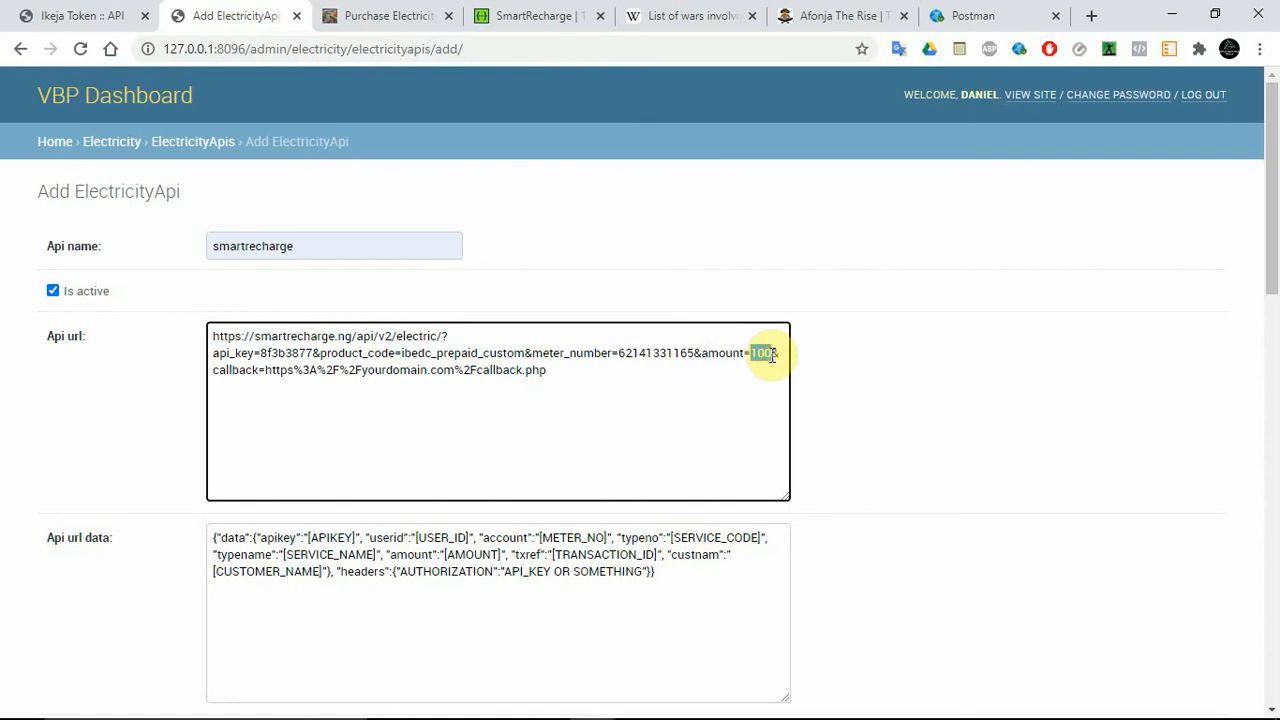
drag(501, 556, 446, 556)
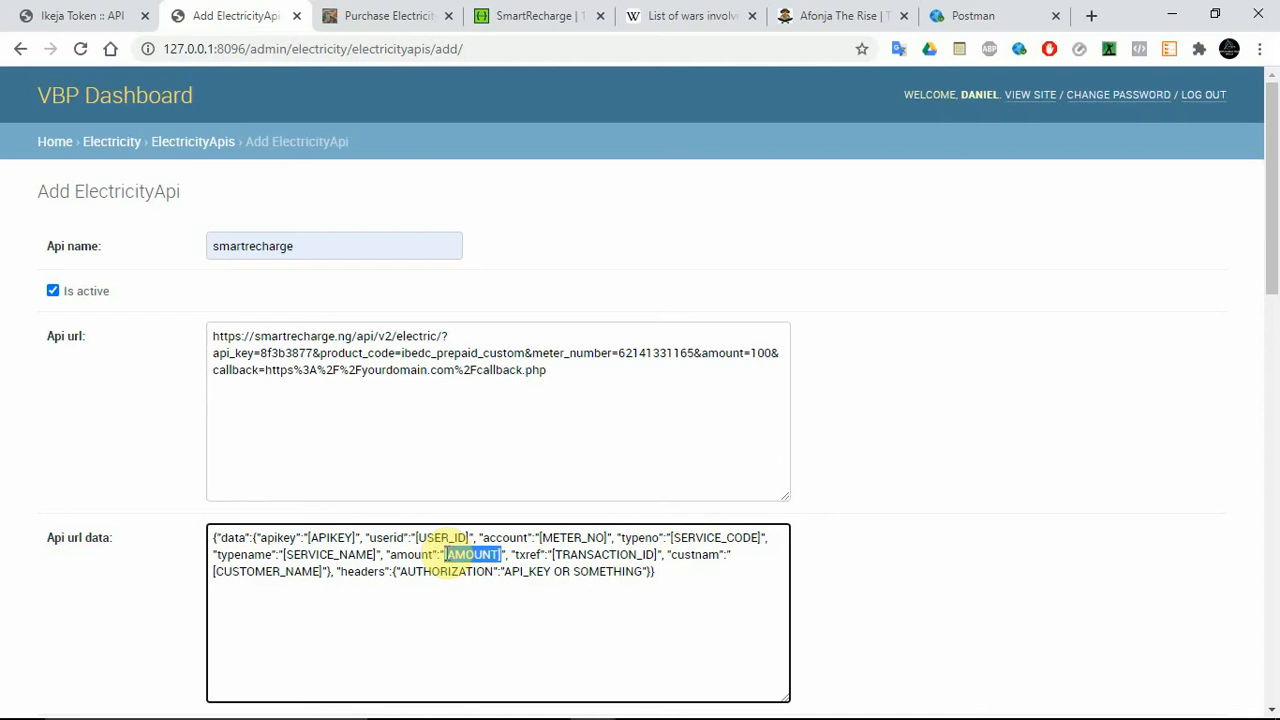
double_click(755, 352)
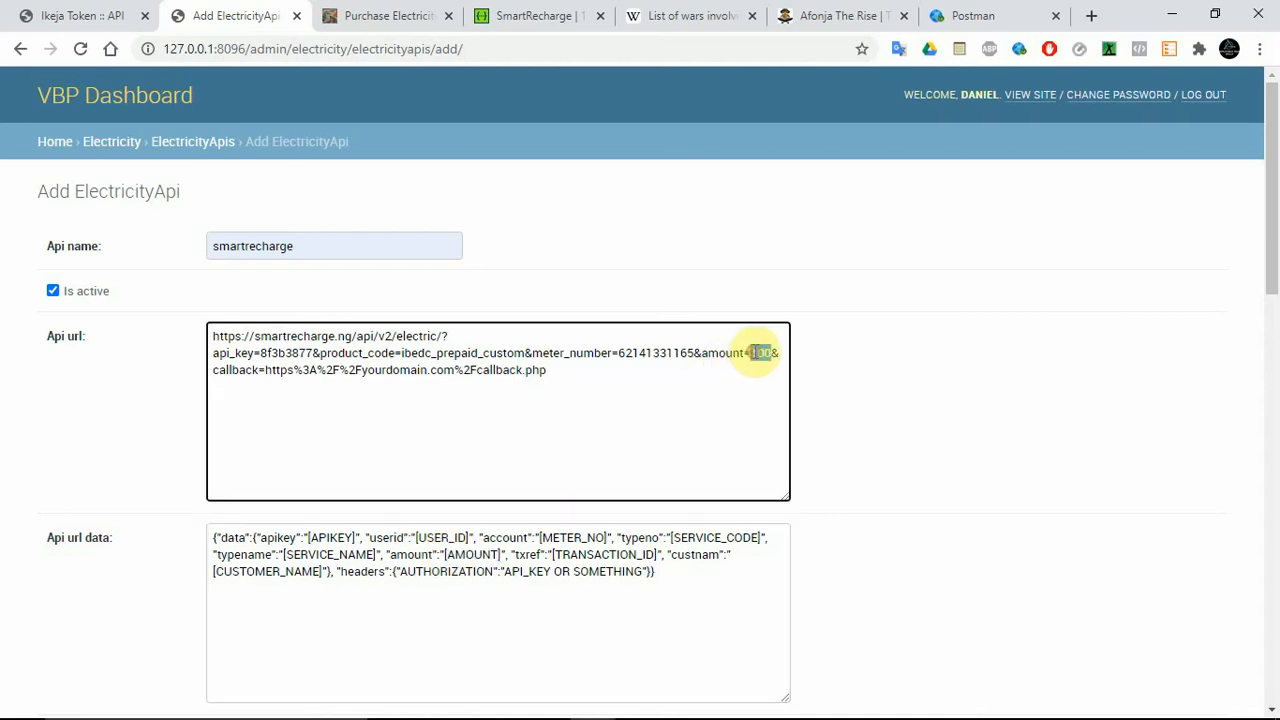
key(ctrl+v)
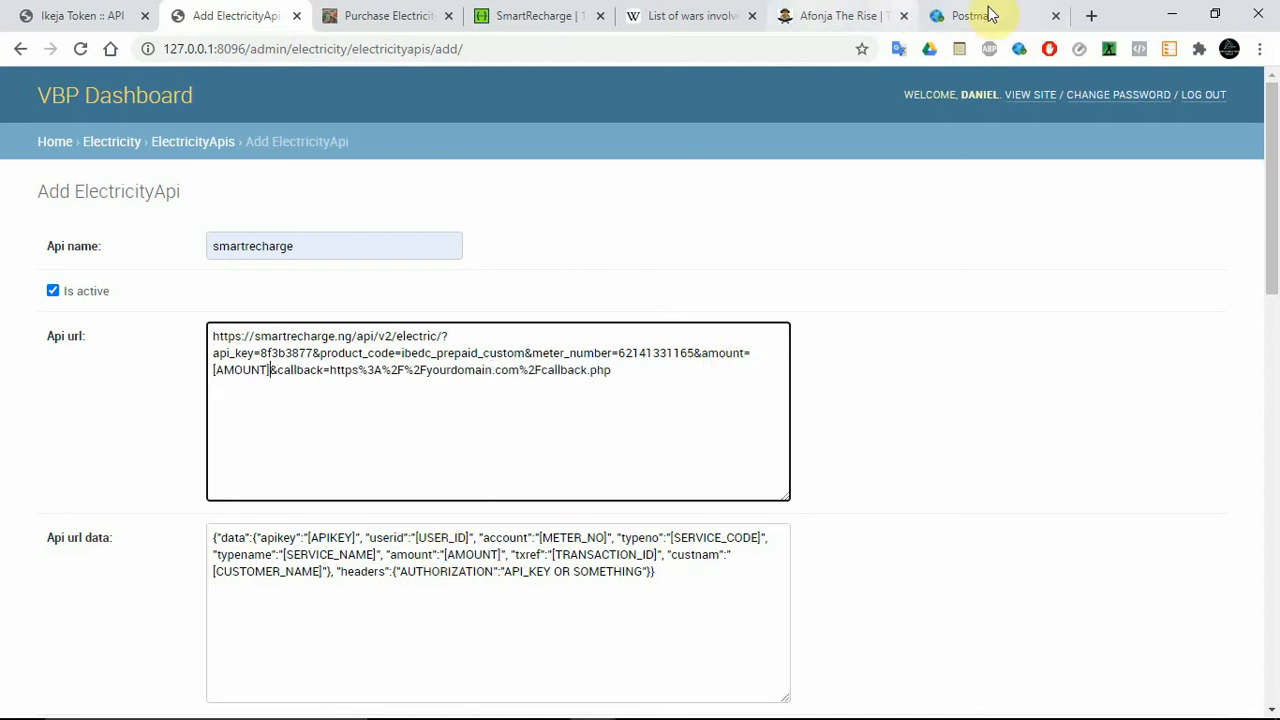
Search Google for "dynamate" in a new browser tab.
click(1089, 17)
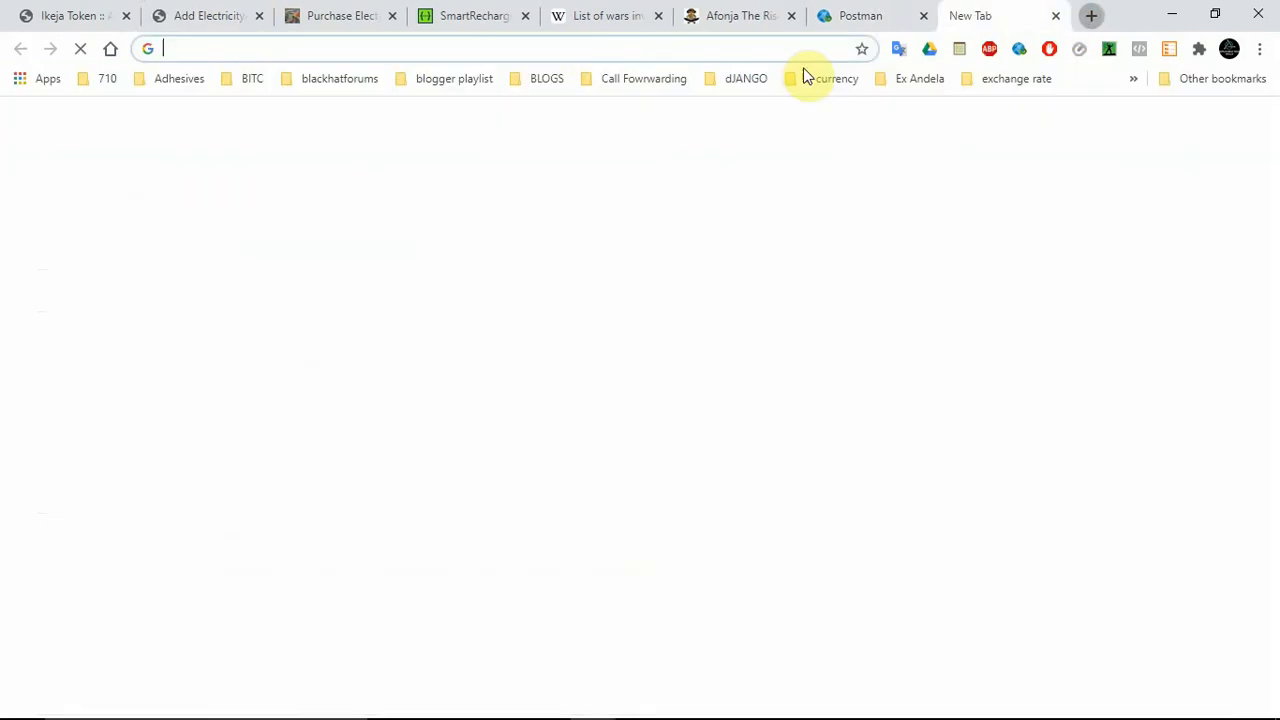
text(dy)
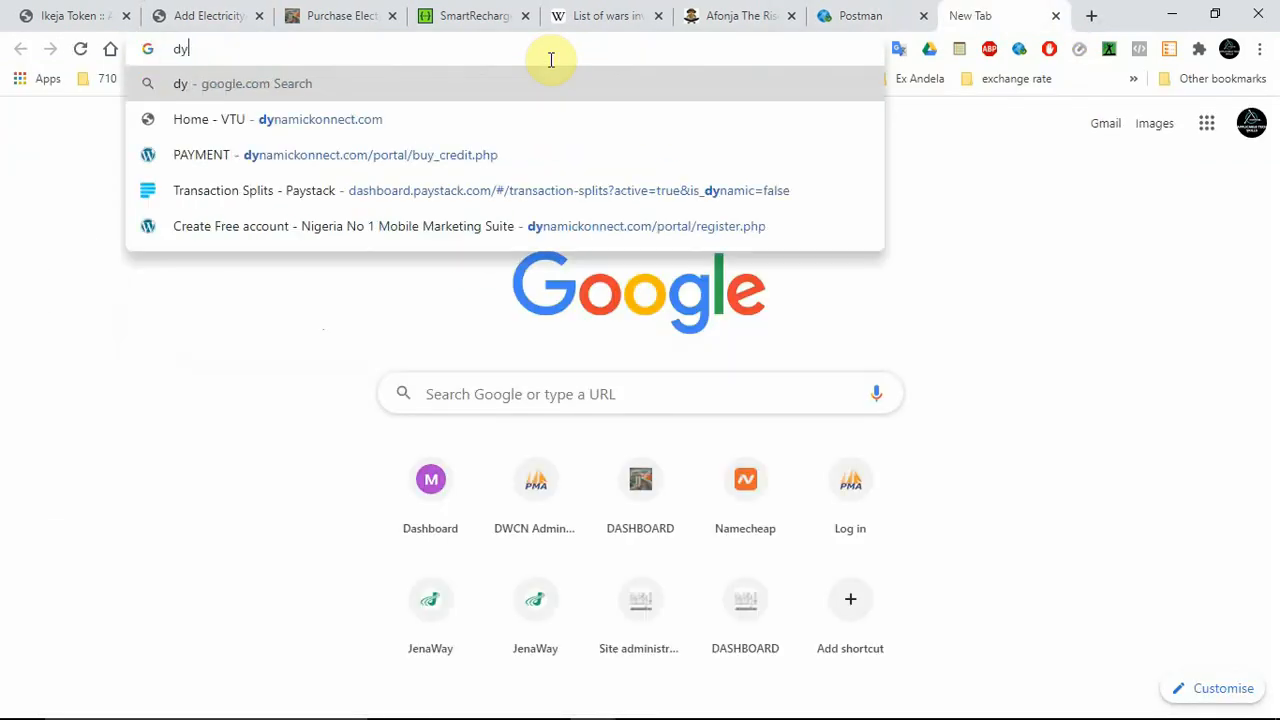
text(ma)
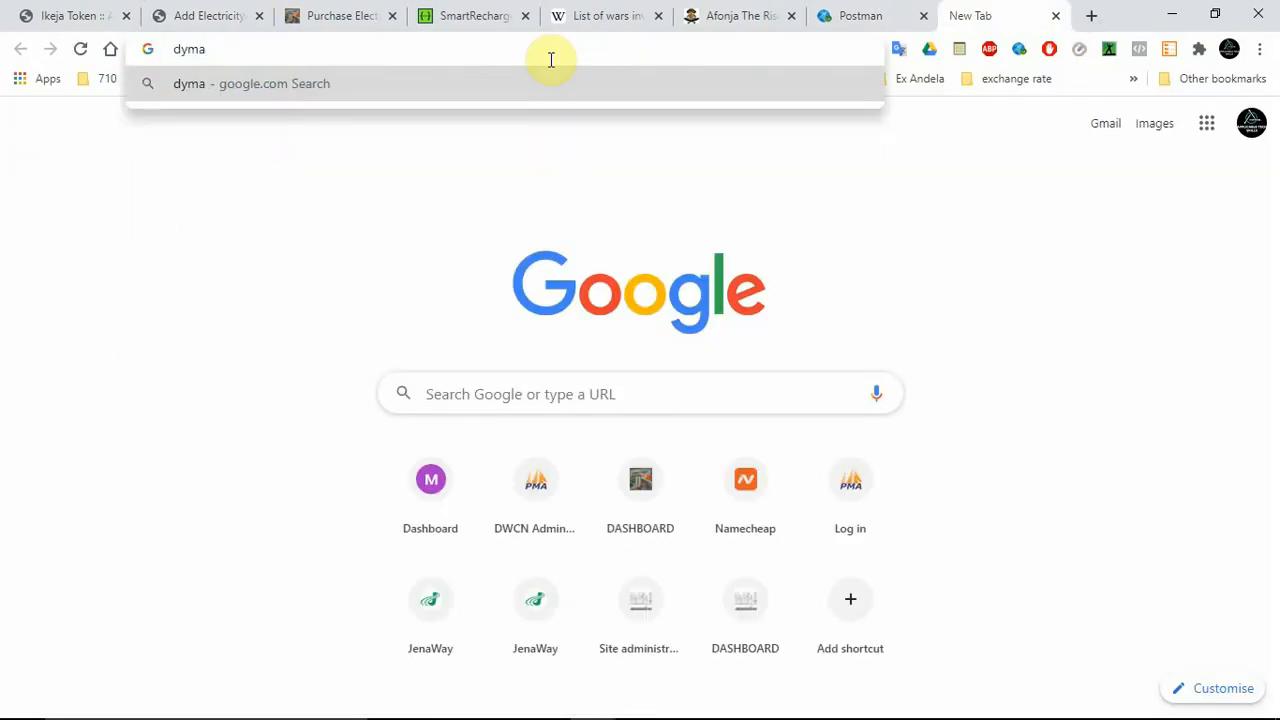
key(BackSpace)
key(BackSpace)
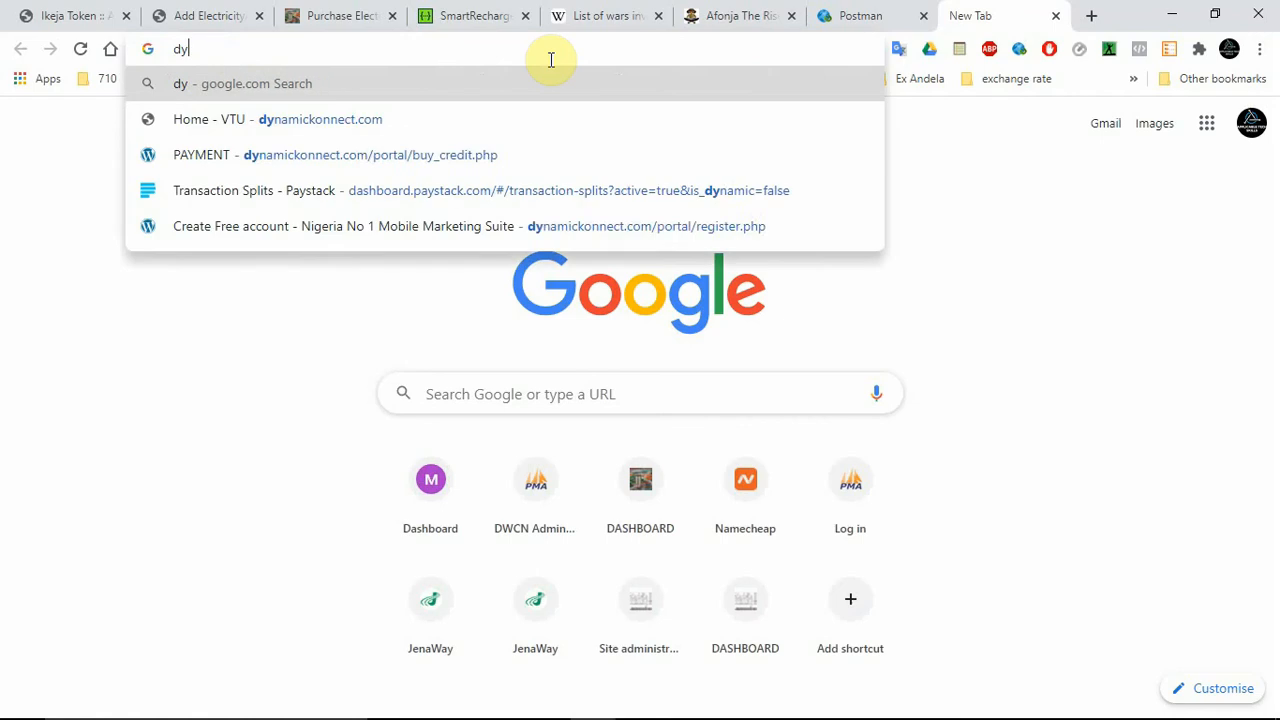
text(namate)
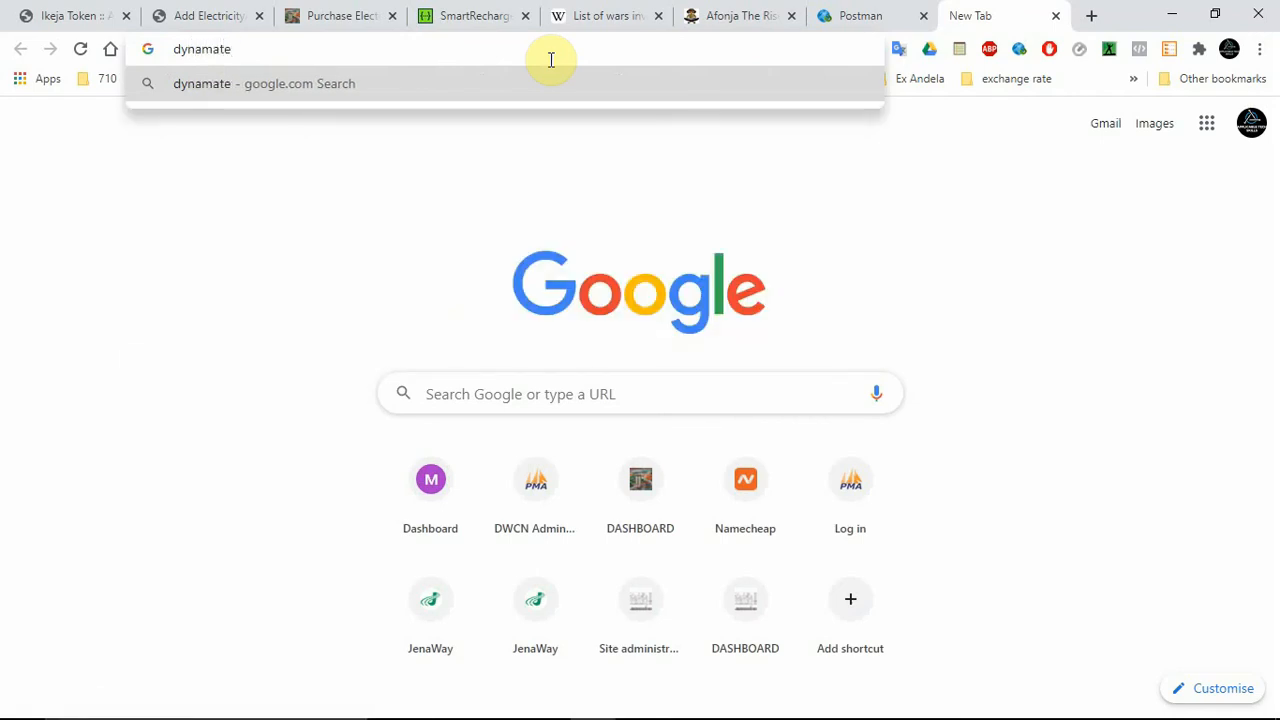
key(Return)
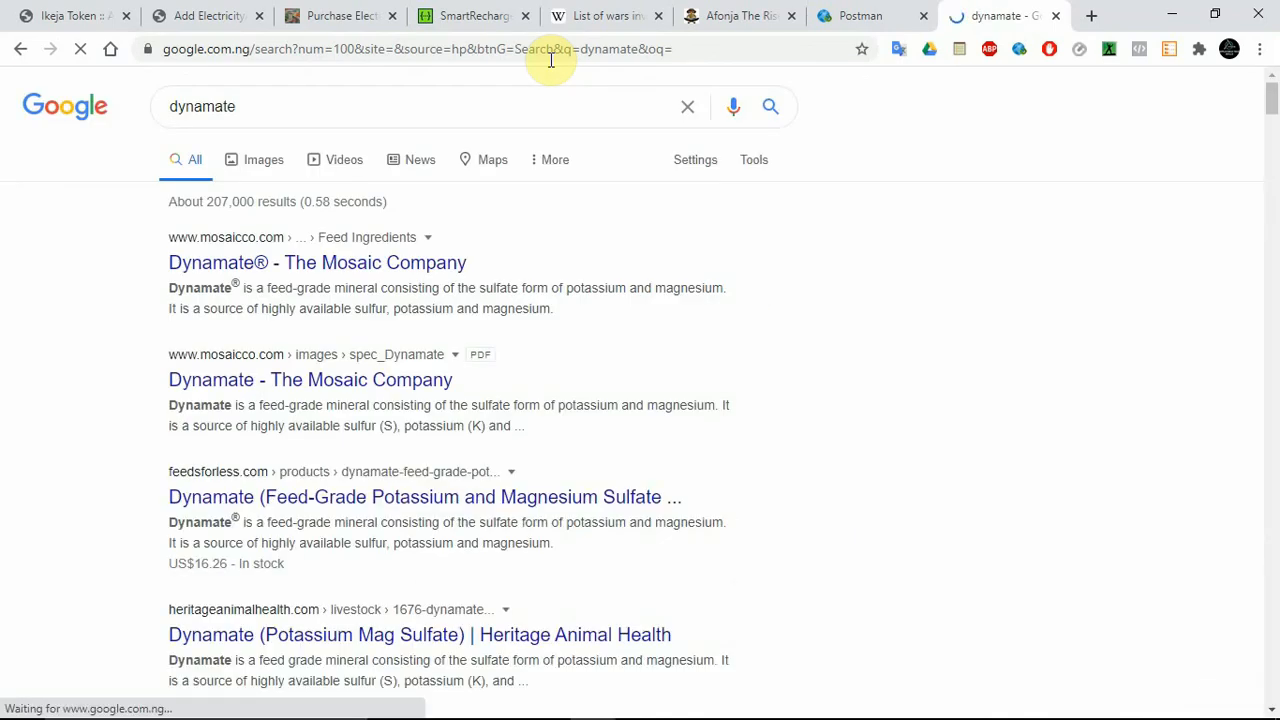
Change the Google search to "dynamicalize", look over the results, and close the search tab.
click(374, 114)
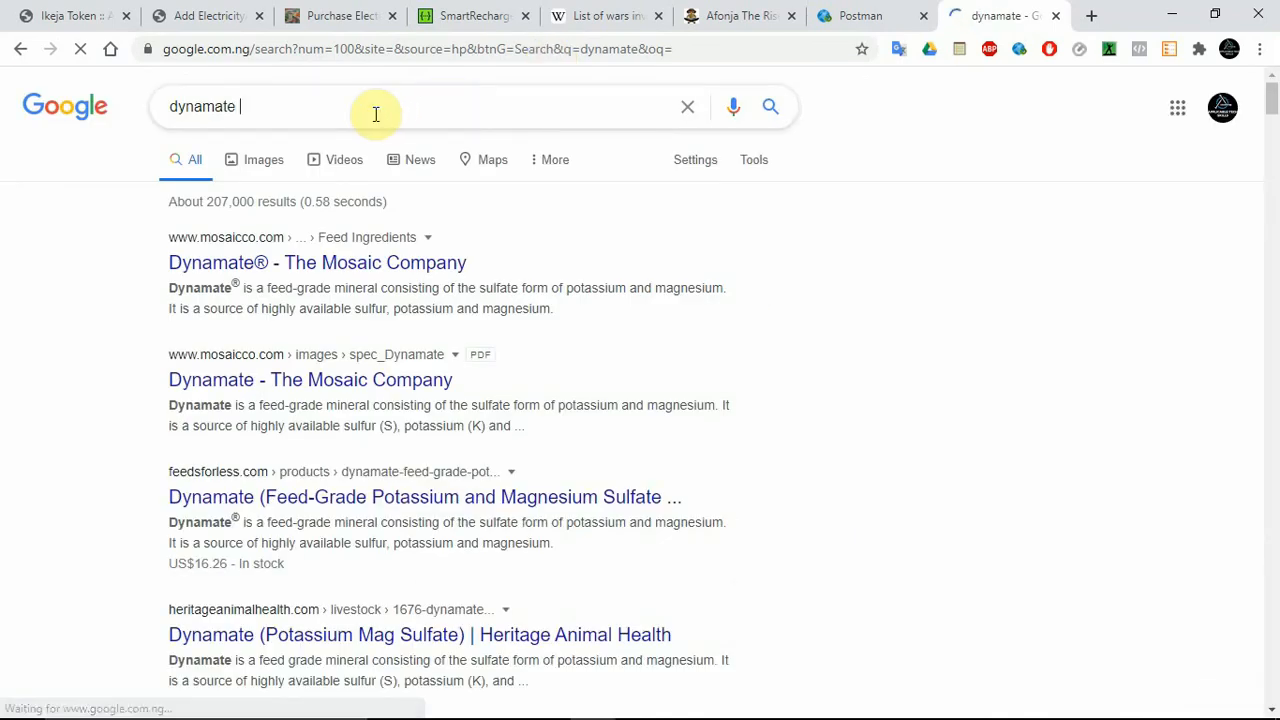
text(mea)
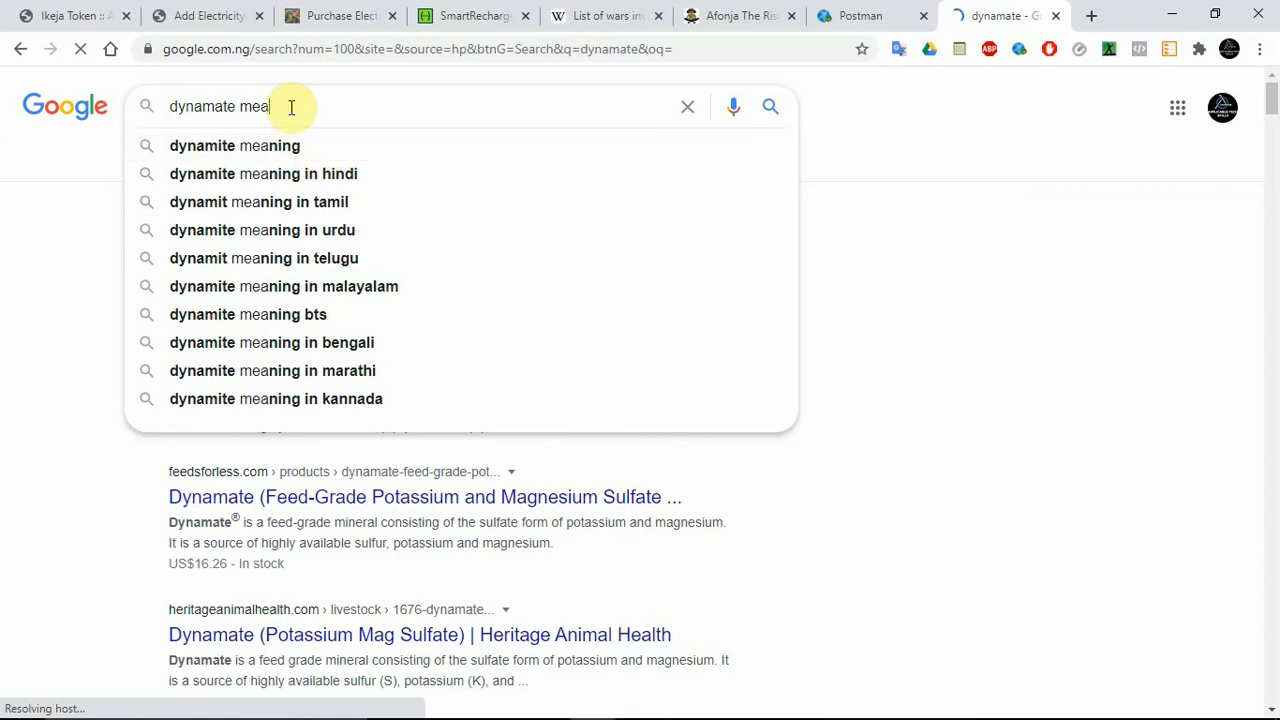
key(BackSpace)
key(BackSpace)
key(BackSpace)
key(BackSpace)
key(BackSpace)
key(BackSpace)
key(BackSpace)
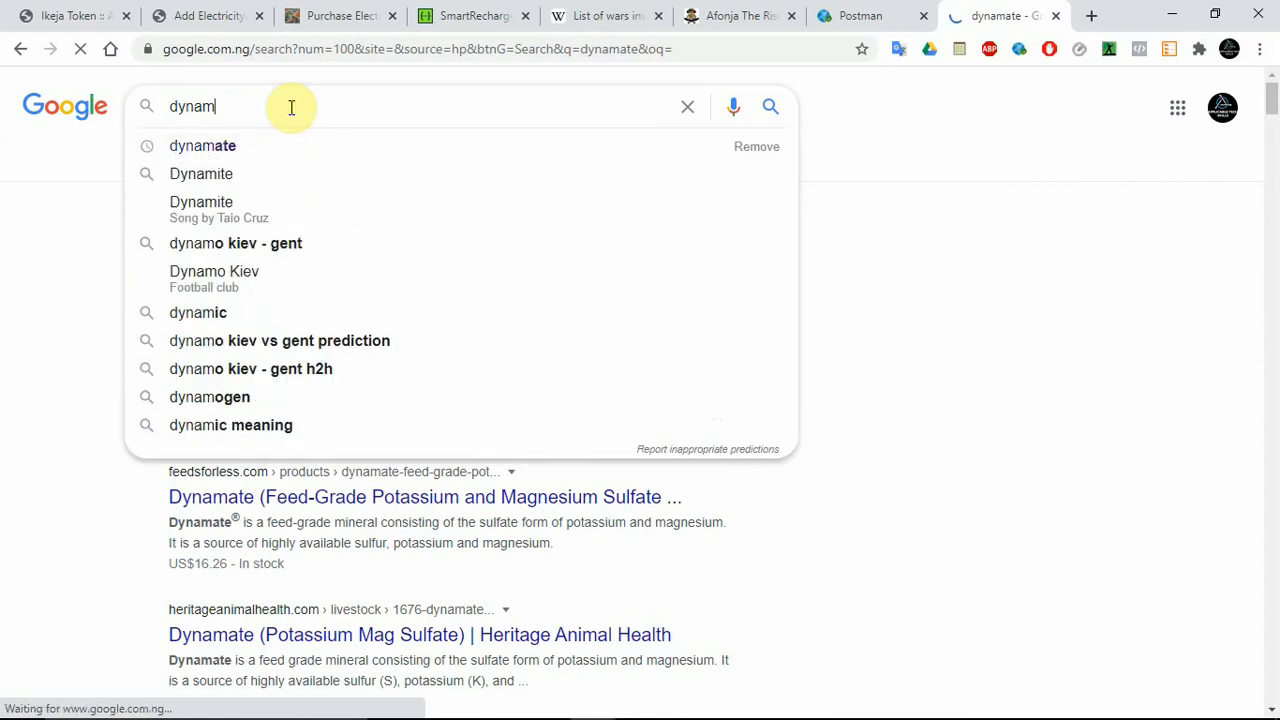
text(ica)
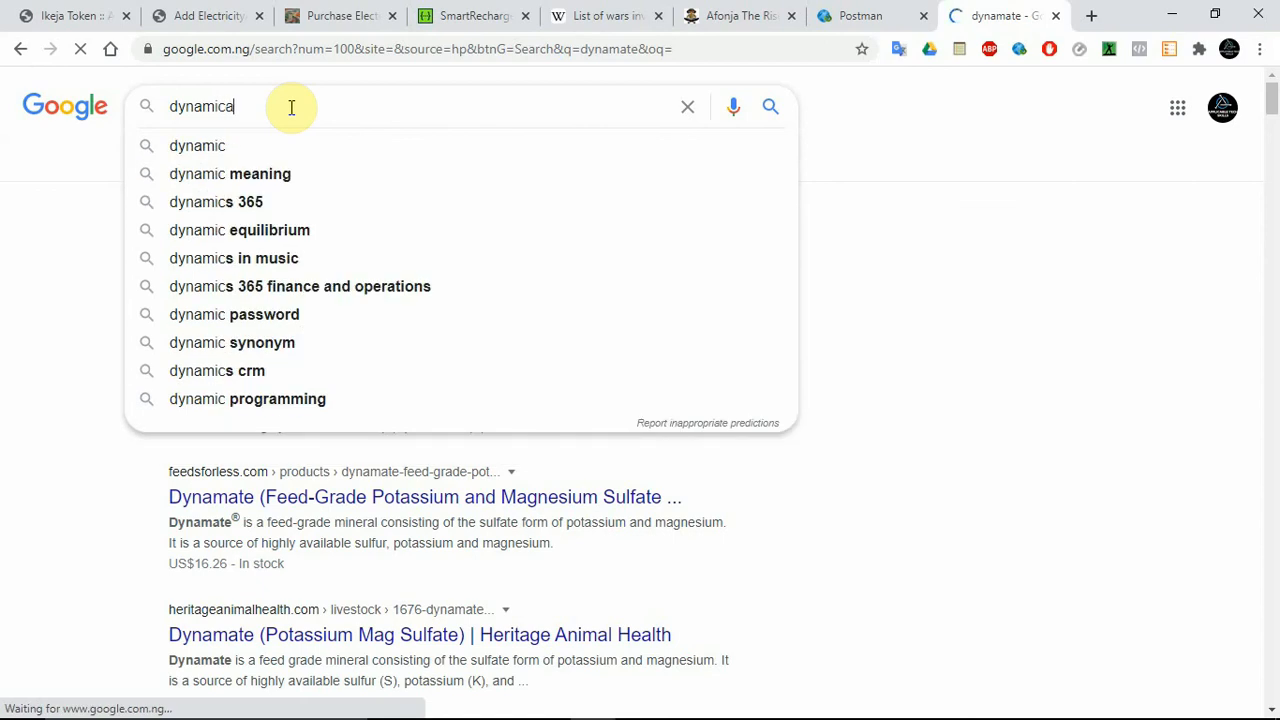
text(lize)
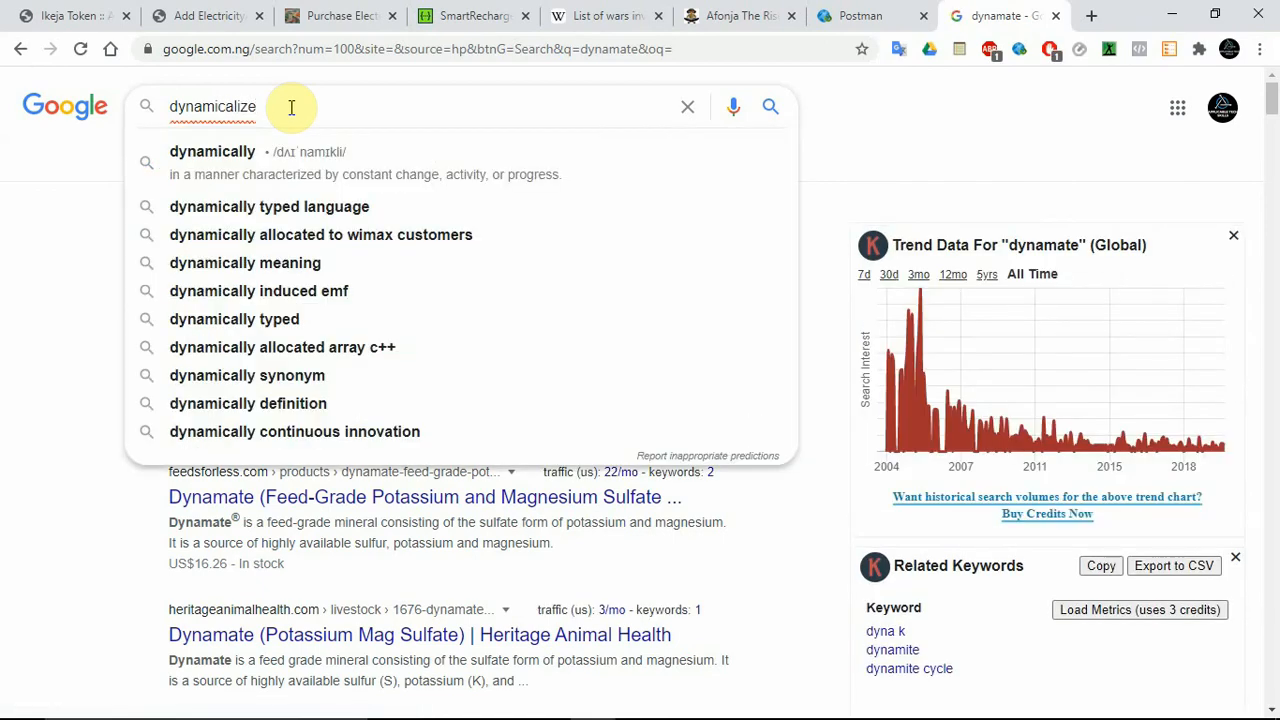
key(Return)
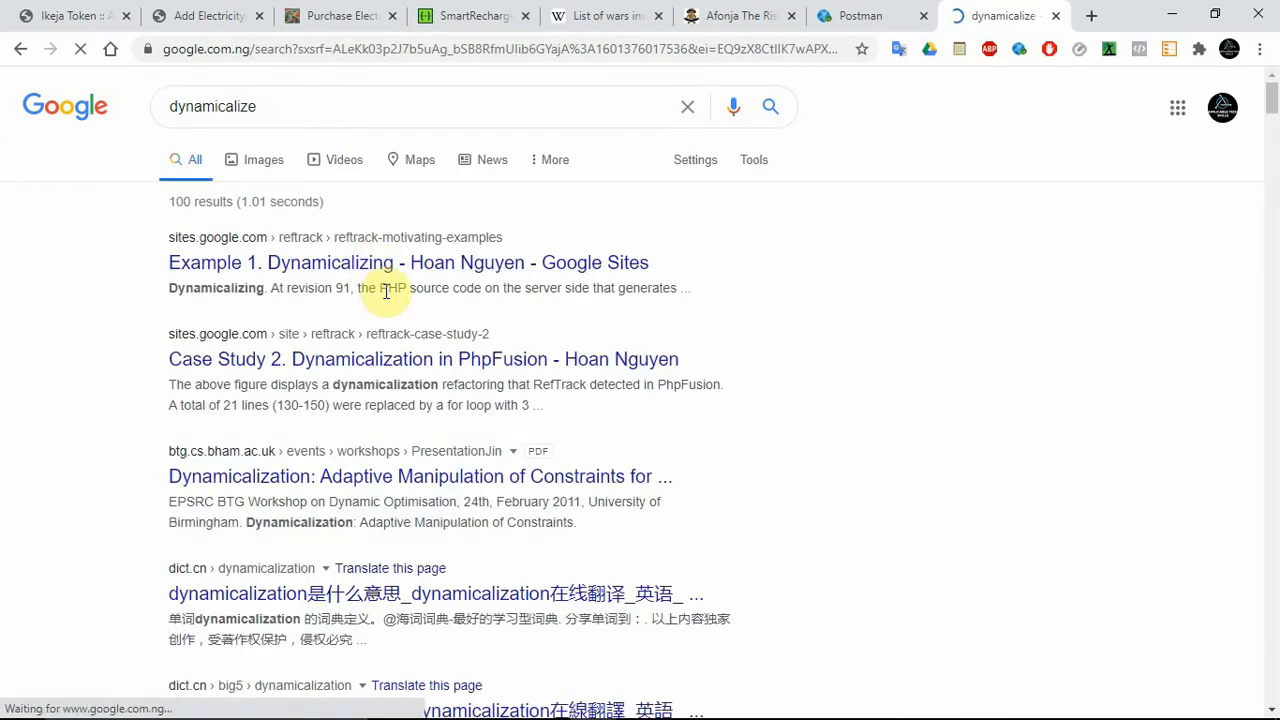
click(257, 280)
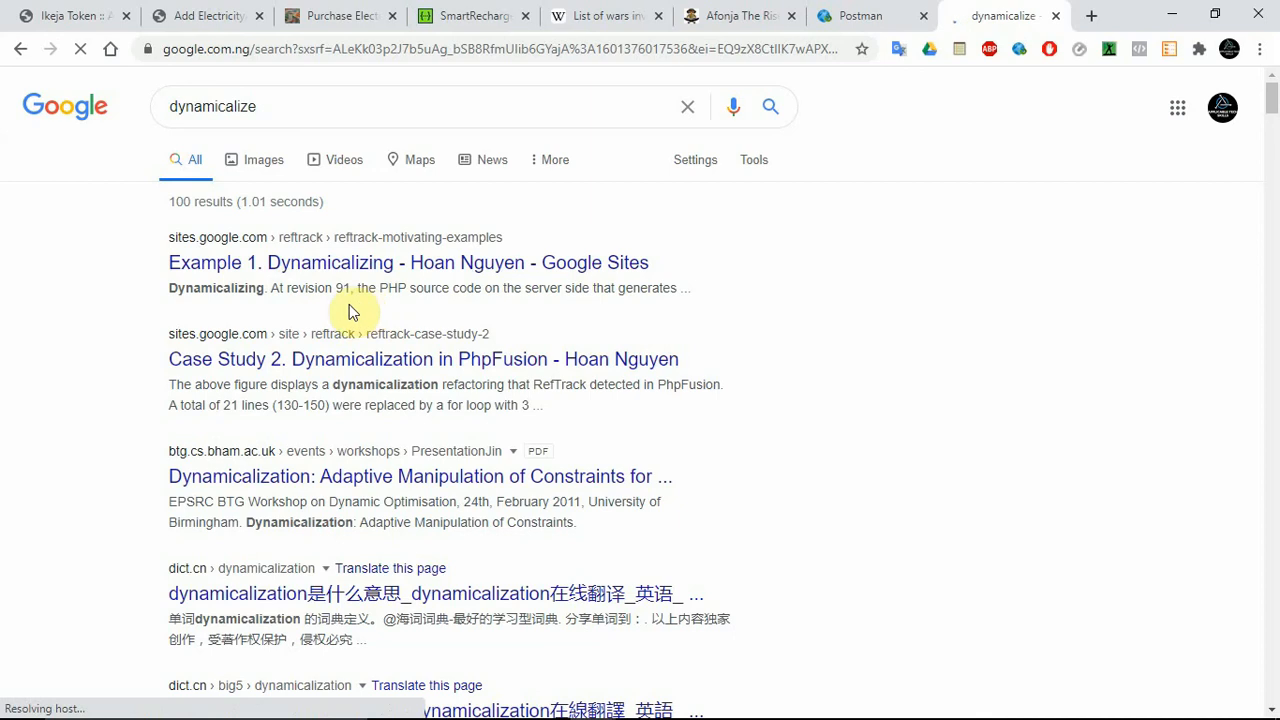
click(296, 111)
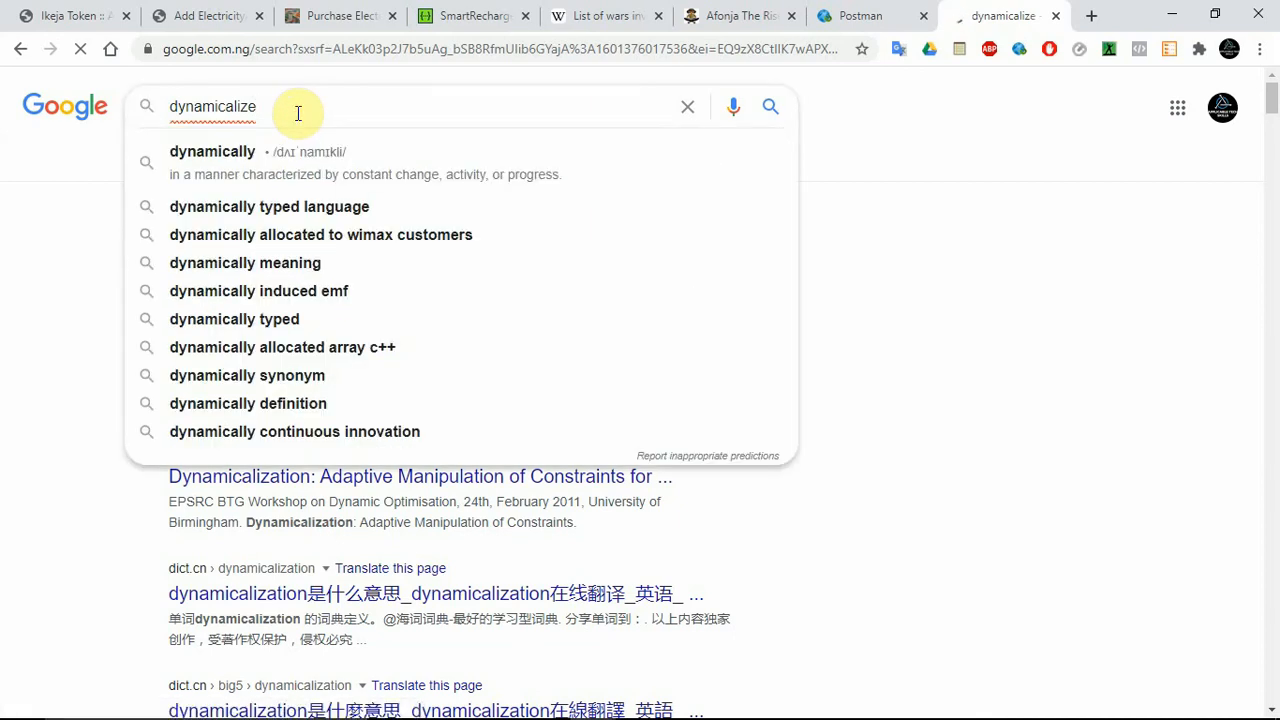
click(1025, 252)
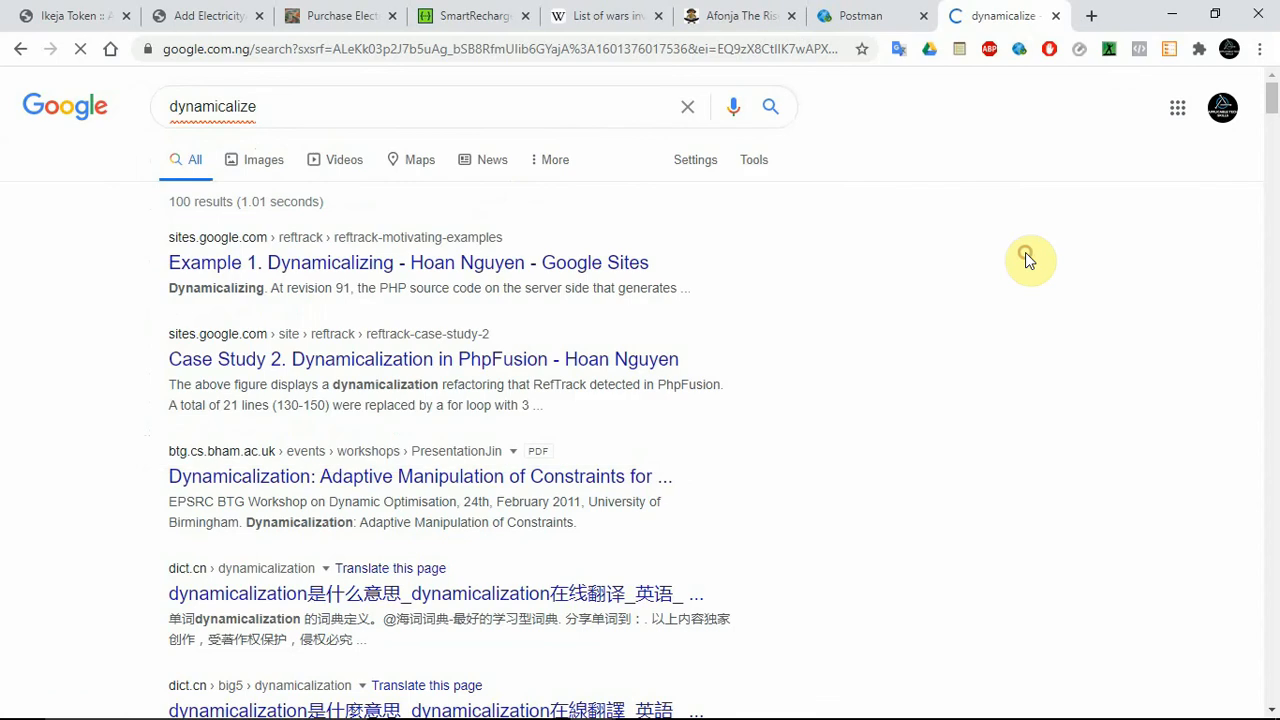
key(ctrl+w)
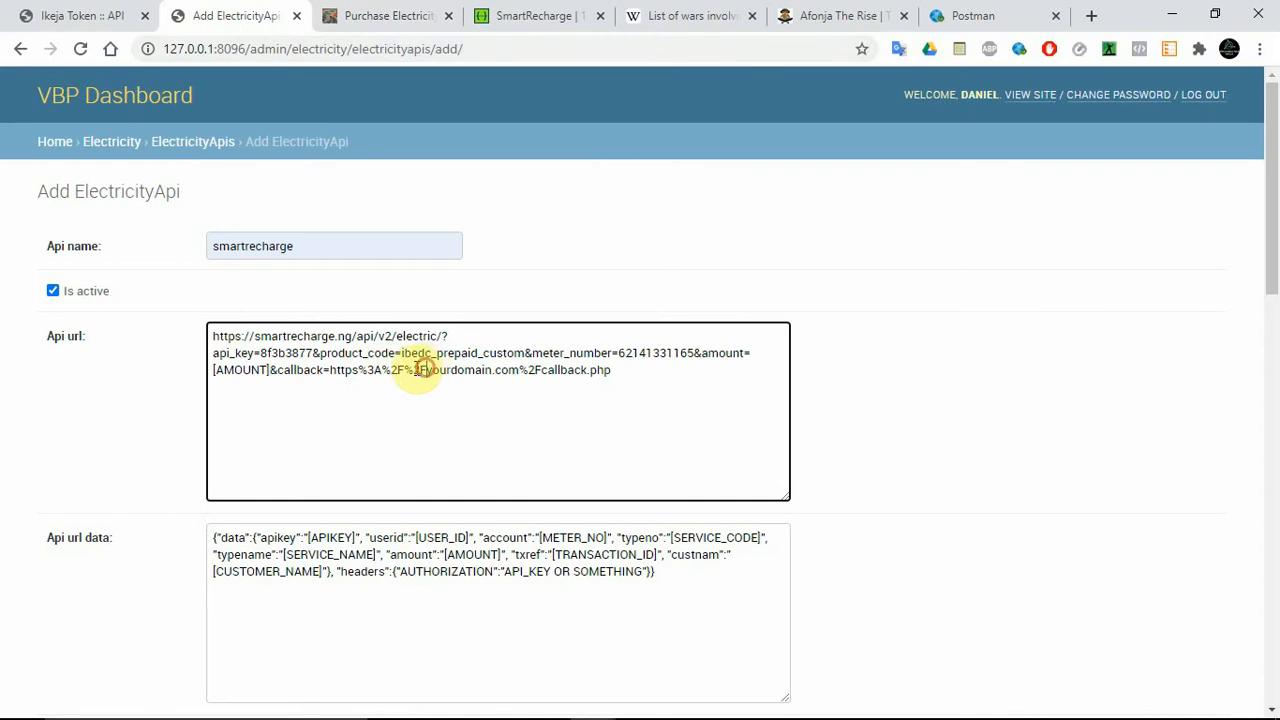
drag(426, 372, 357, 371)
text(://)
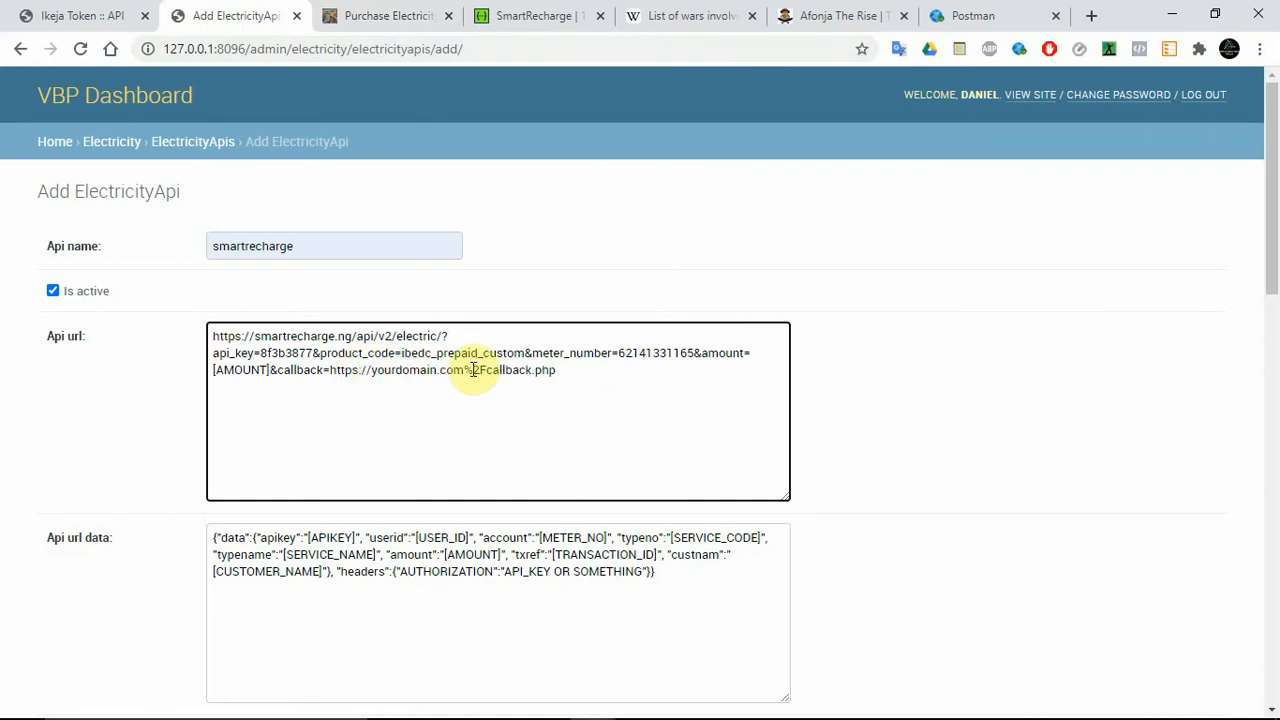
drag(463, 371, 597, 377)
key(BackSpace)
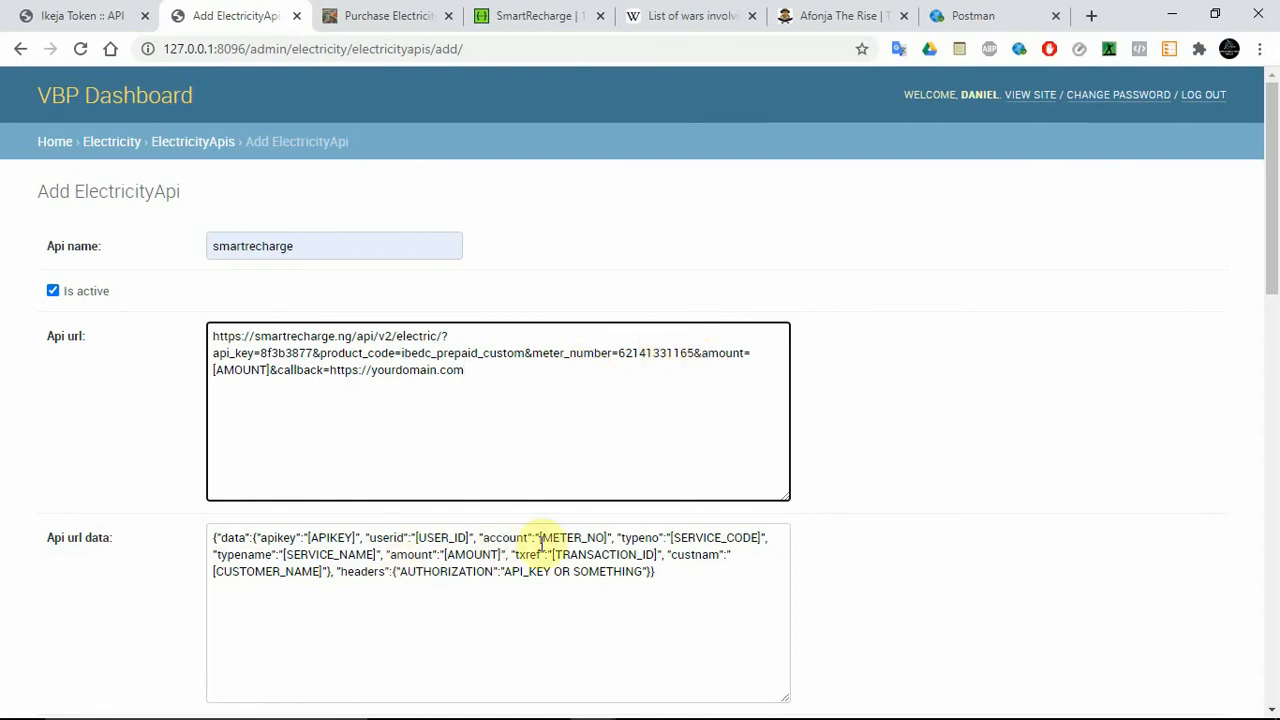
Replace the meter_number value in the Api url with the [METER_NO] placeholder copied from the Api url data.
drag(606, 538, 538, 538)
key(ctrl+c)
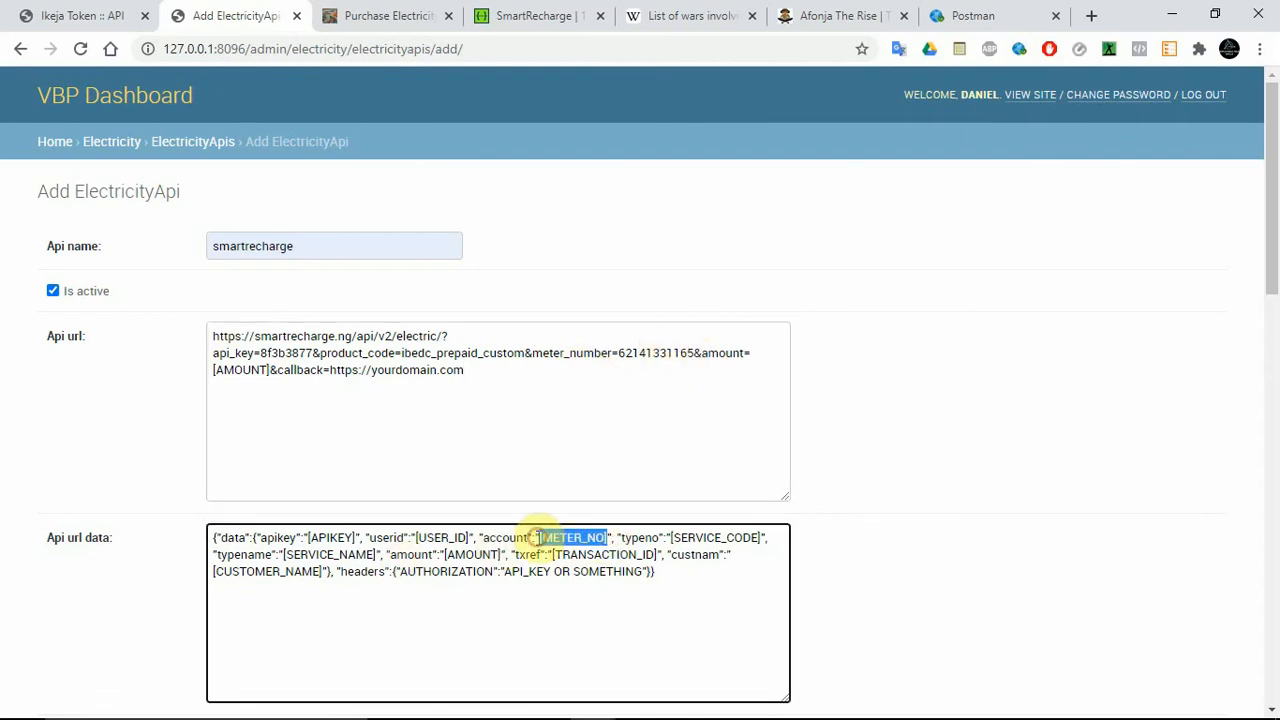
drag(694, 353, 620, 353)
key(ctrl+v)
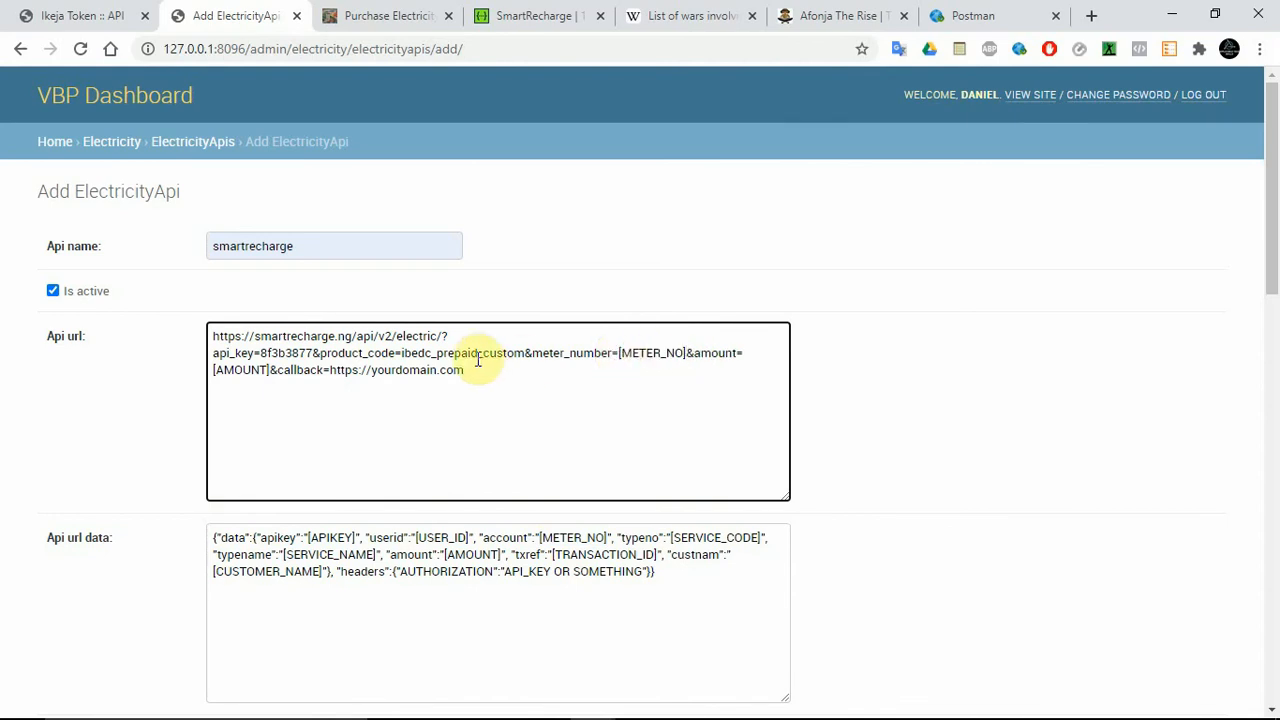
Replace the product_code value ibedc_prepaid_custom in the Api url with the [SERVICE_CODE] placeholder copied from the Api url data.
drag(524, 353, 403, 356)
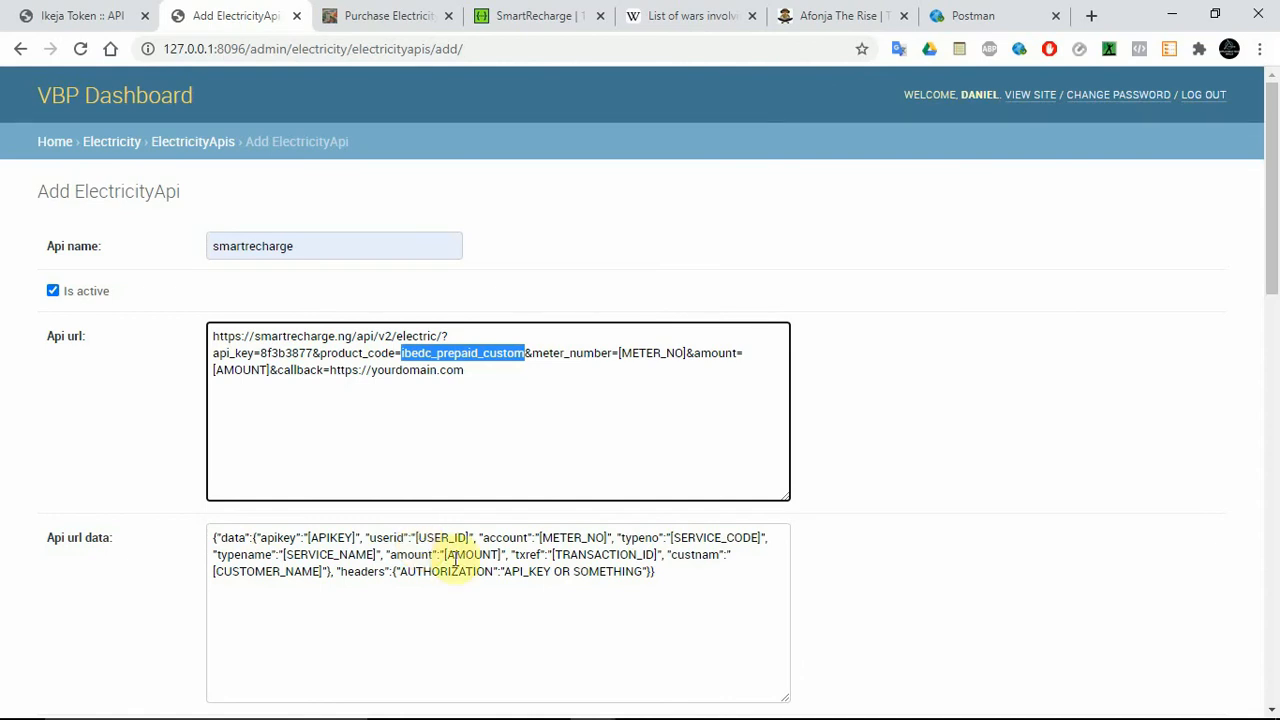
drag(762, 537, 670, 540)
key(ctrl+c)
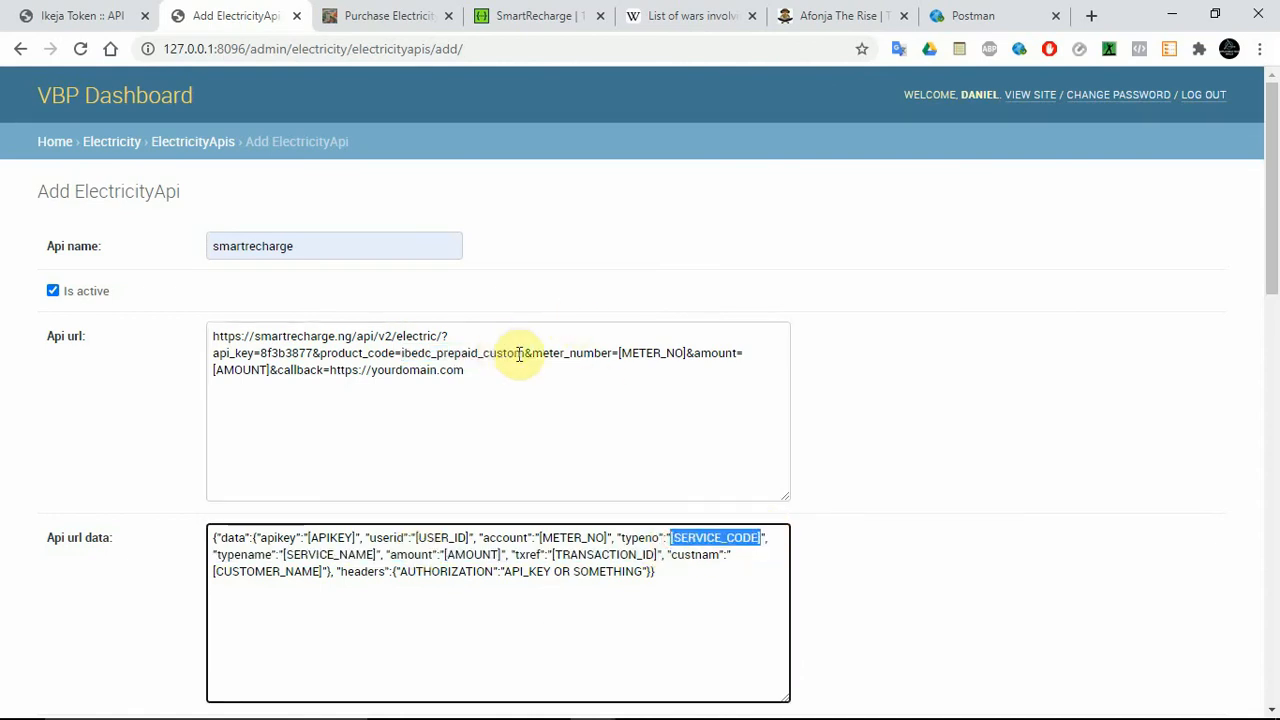
drag(526, 353, 404, 357)
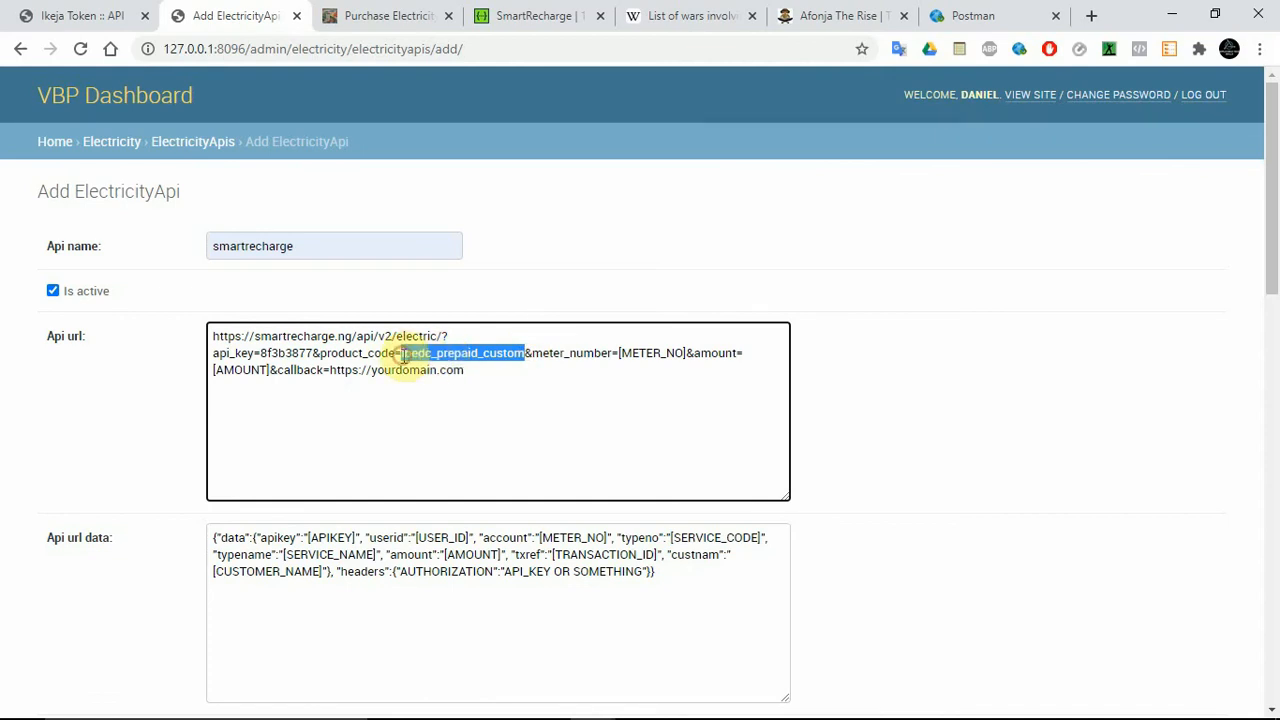
key(ctrl+v)
Review the Electricity code json entries and the Api url check address in the Add ElectricityApi form.
drag(1274, 220, 1276, 463)
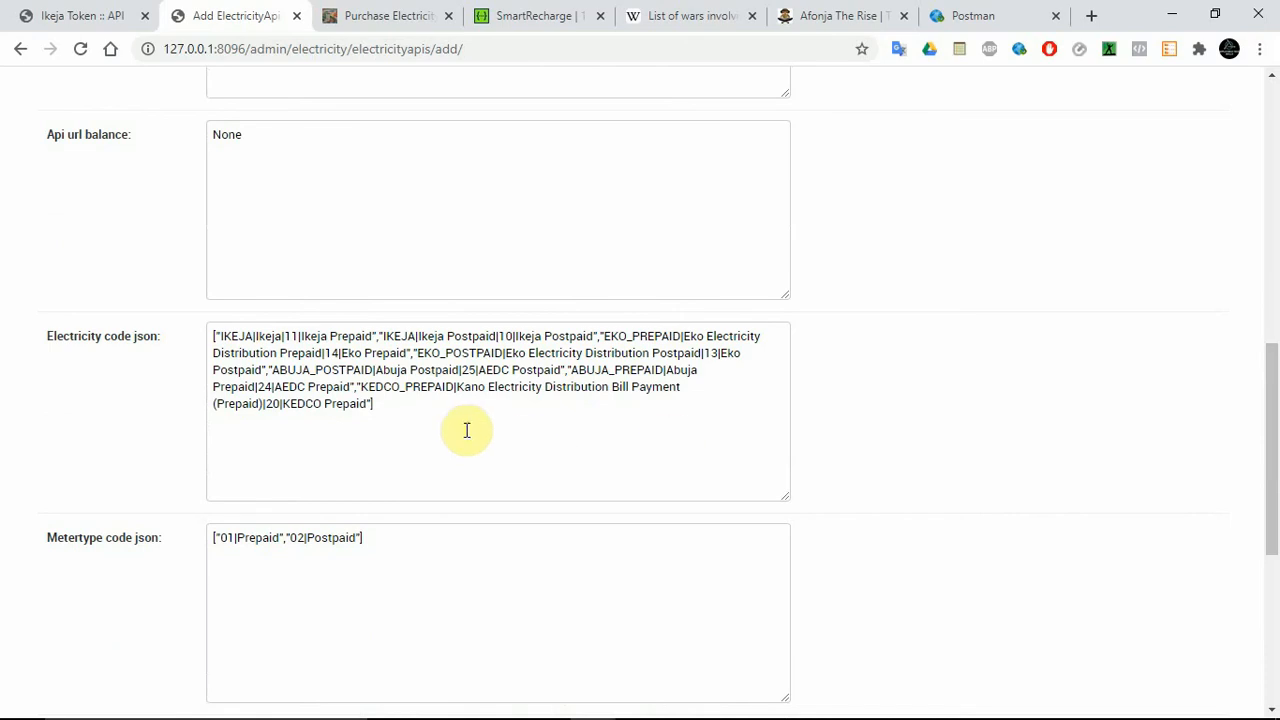
drag(466, 430, 206, 337)
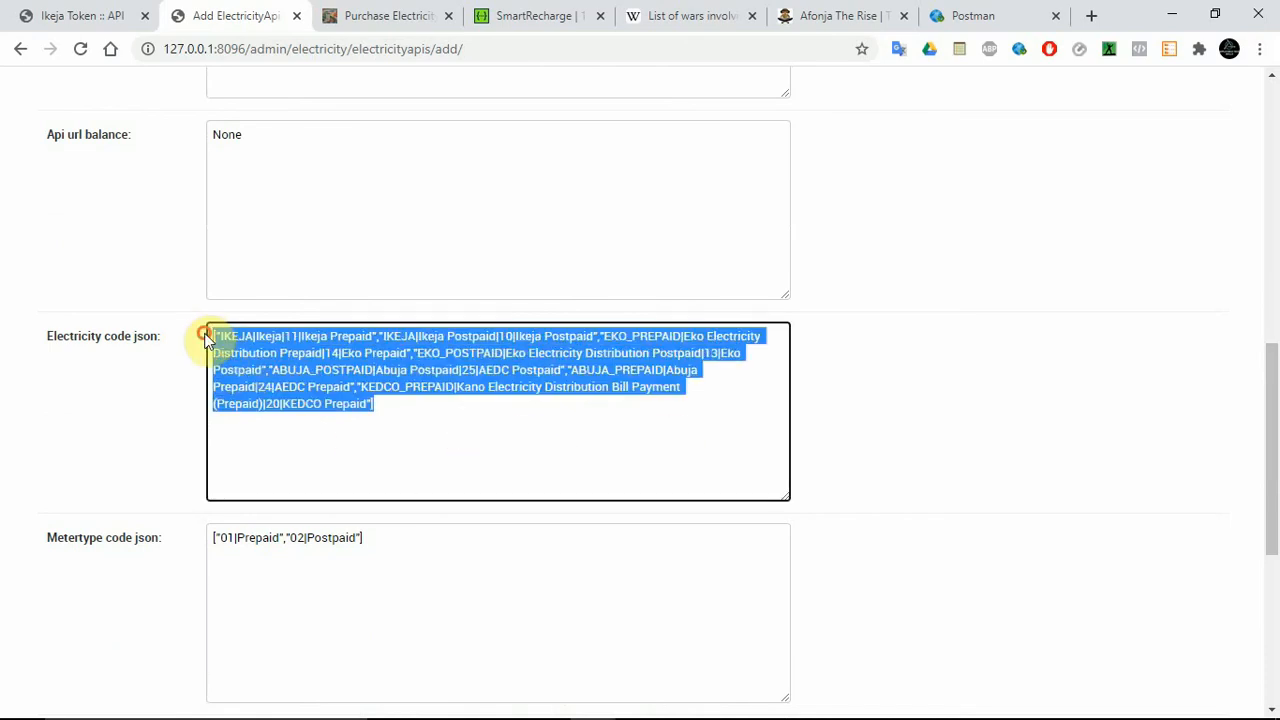
drag(1272, 486, 1272, 400)
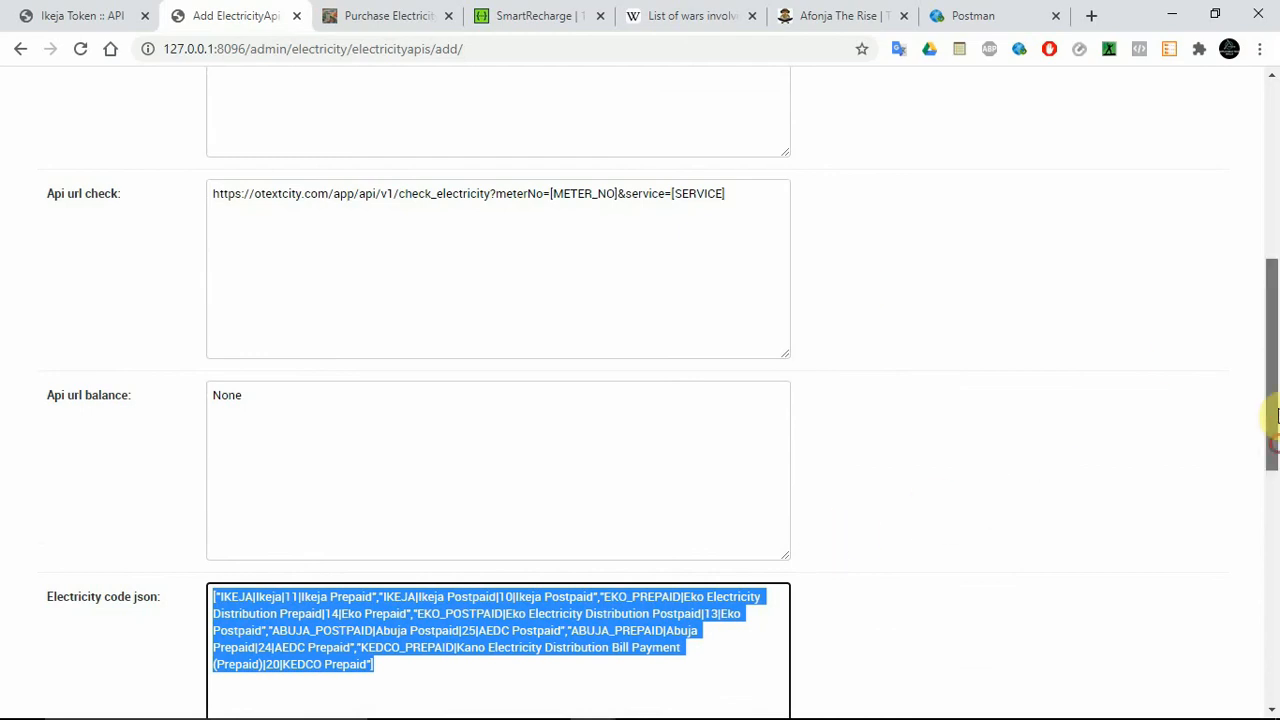
drag(1271, 414, 1271, 350)
double_click(285, 458)
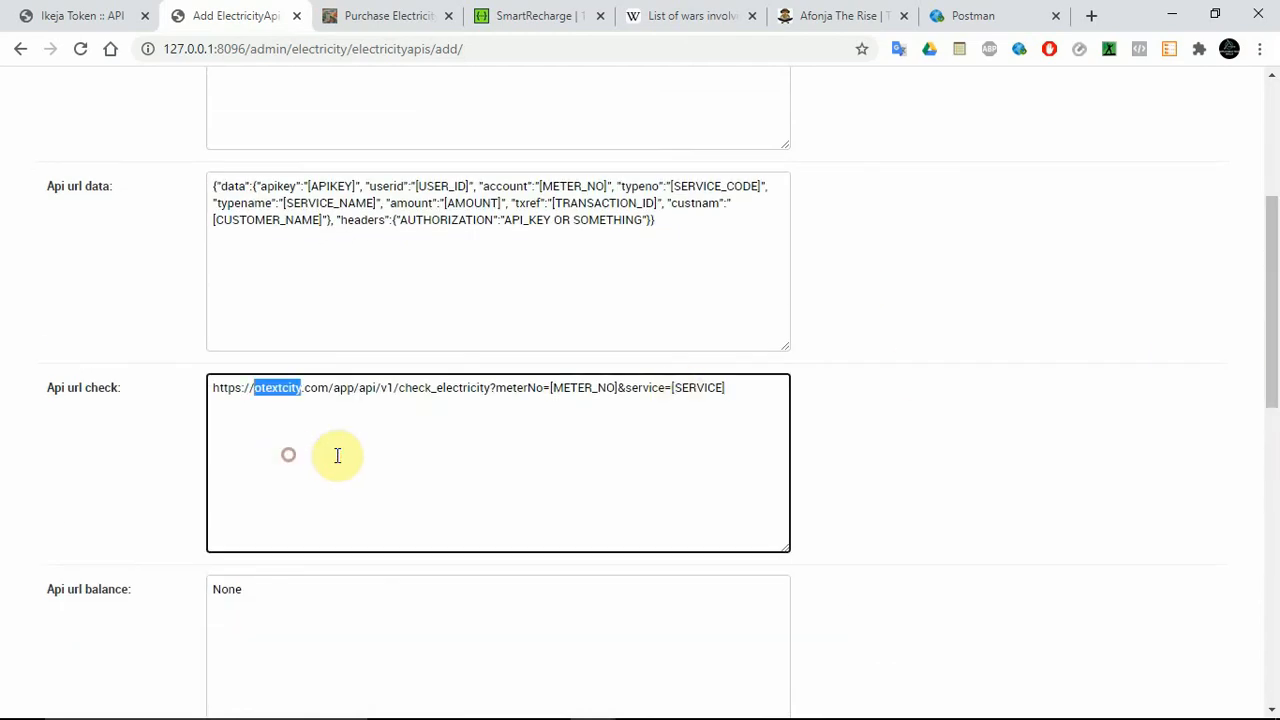
triple_click(420, 463)
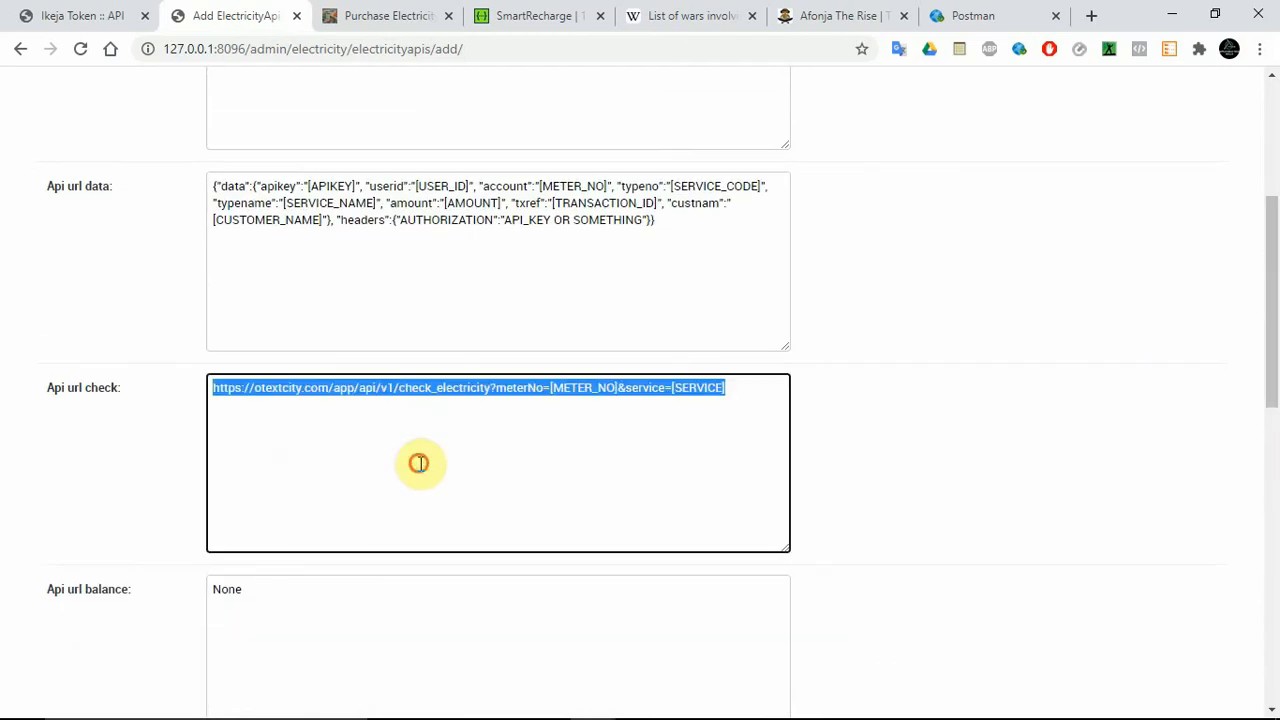
Switch to the Purchase Electricity page and examine the Meter Type options and the other fields of the bill payment form.
click(380, 15)
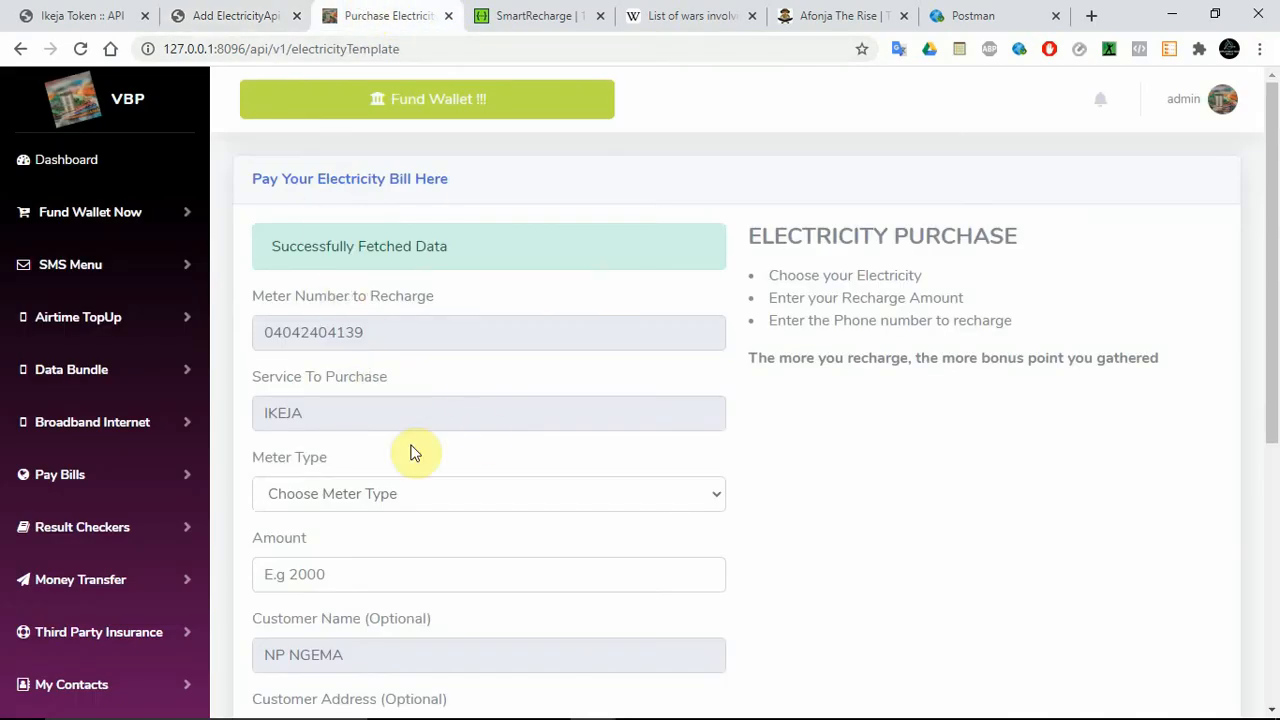
click(369, 496)
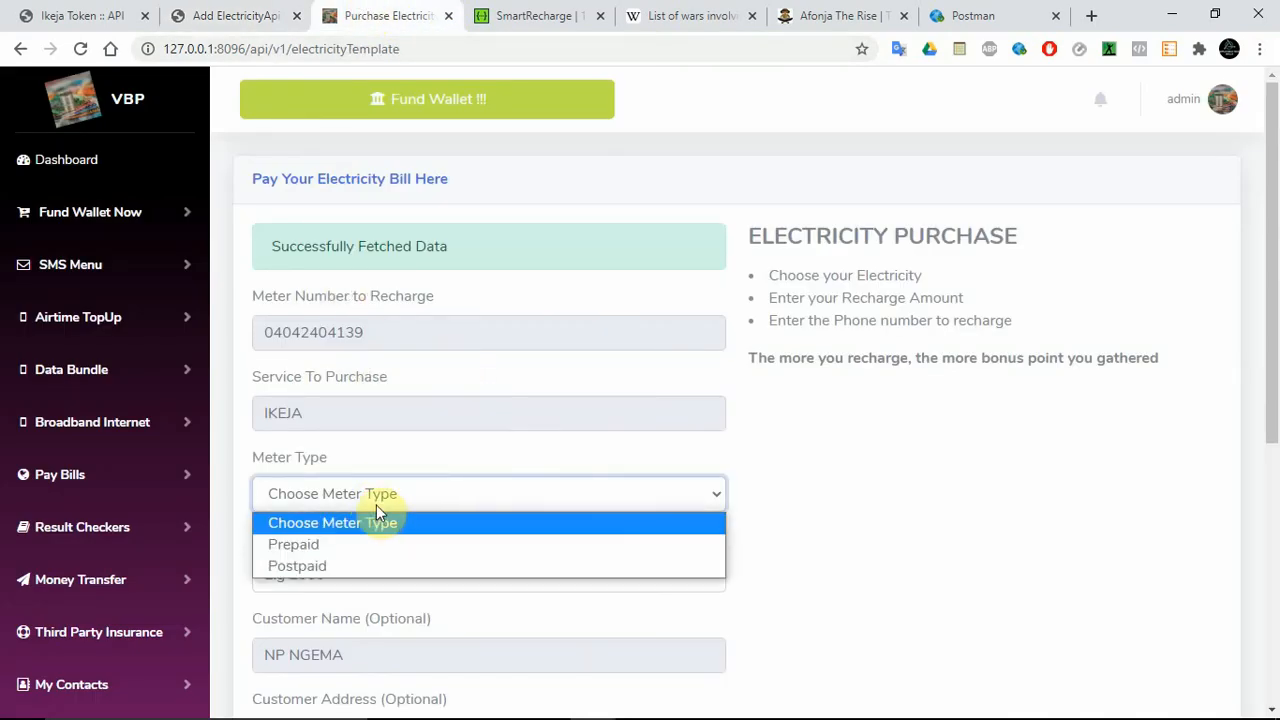
click(818, 411)
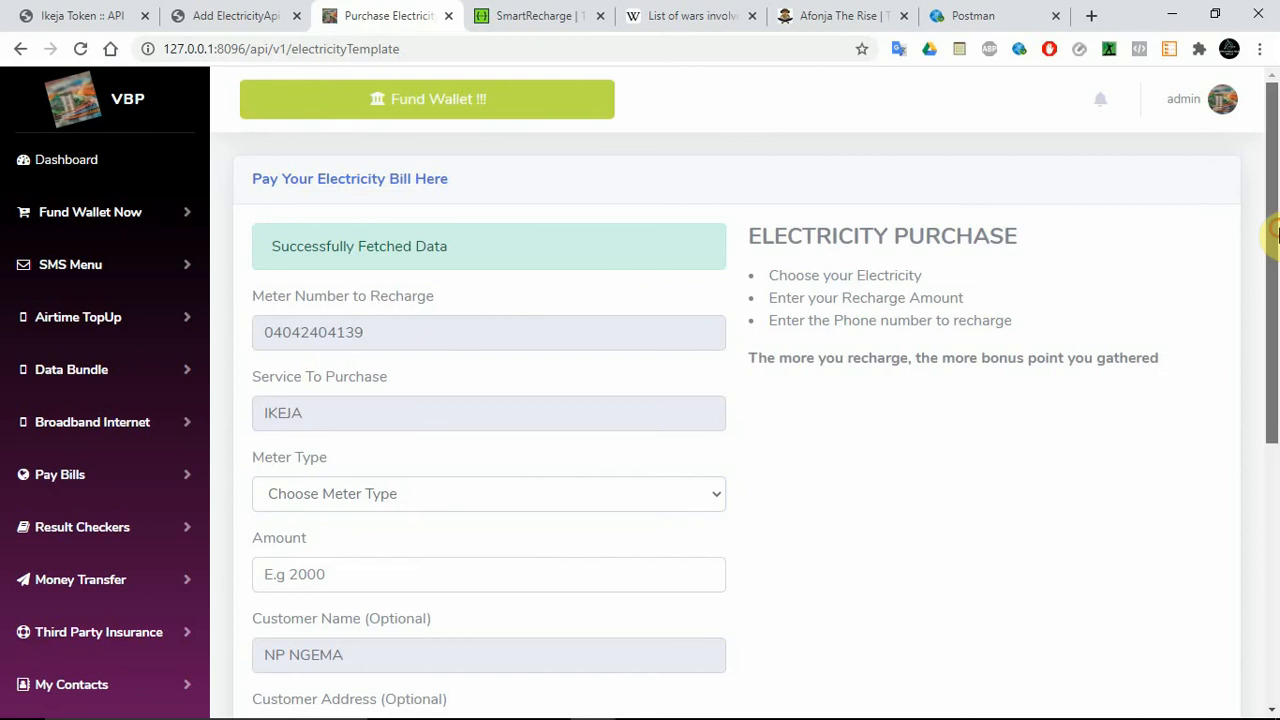
scroll(1274, 420, down, 4)
drag(1274, 410, 1274, 266)
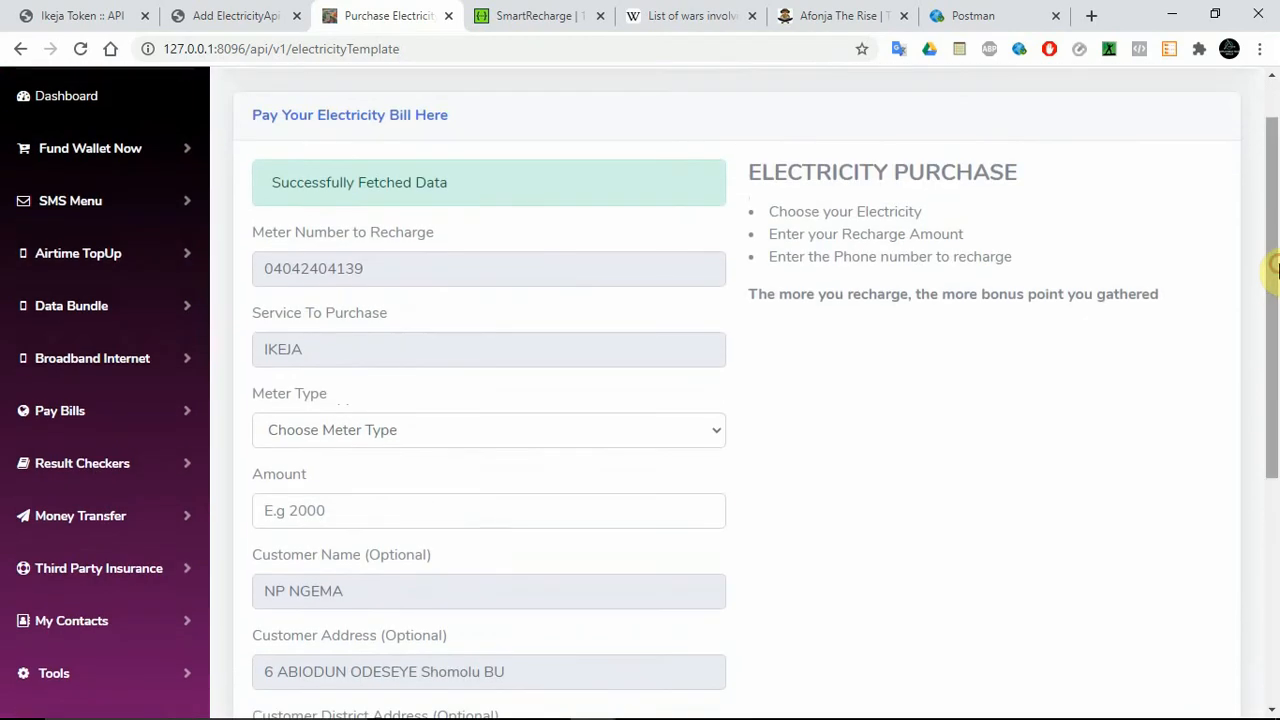
click(366, 429)
click(808, 421)
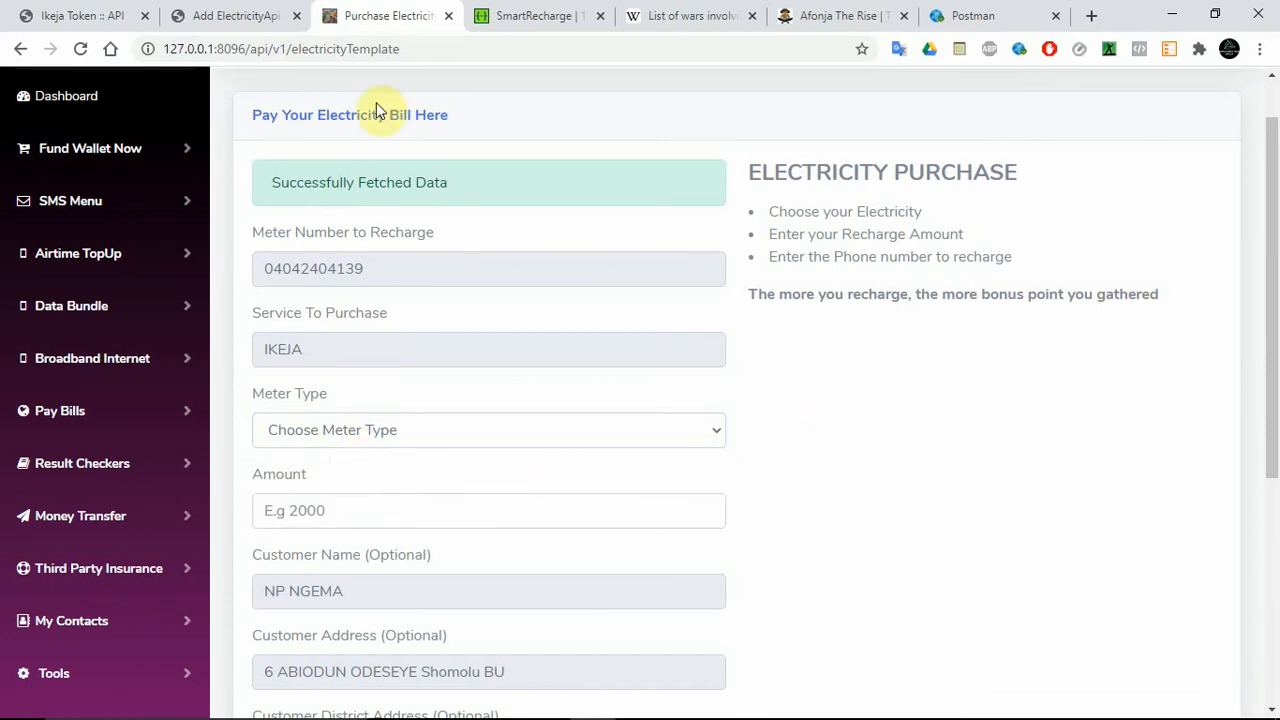
Return to the Add ElectricityApi form, check the Metertype code json, and set the Success code to true.
click(251, 15)
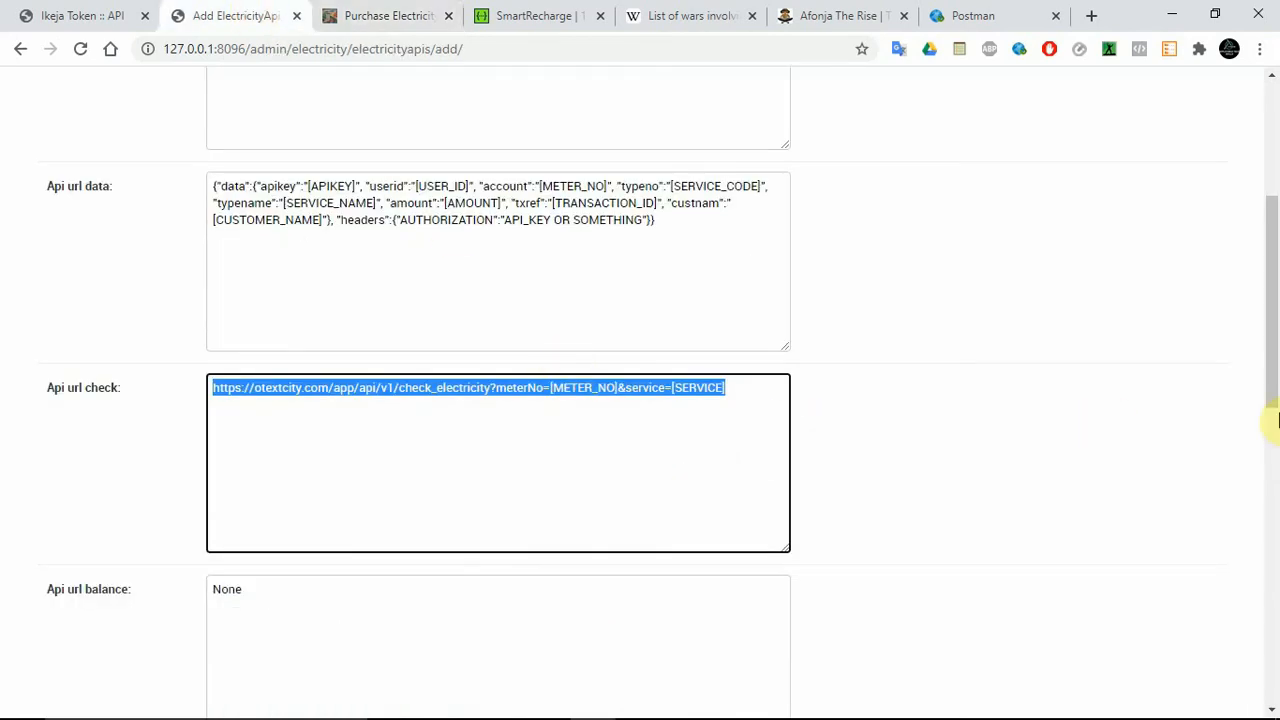
drag(1273, 410, 1266, 586)
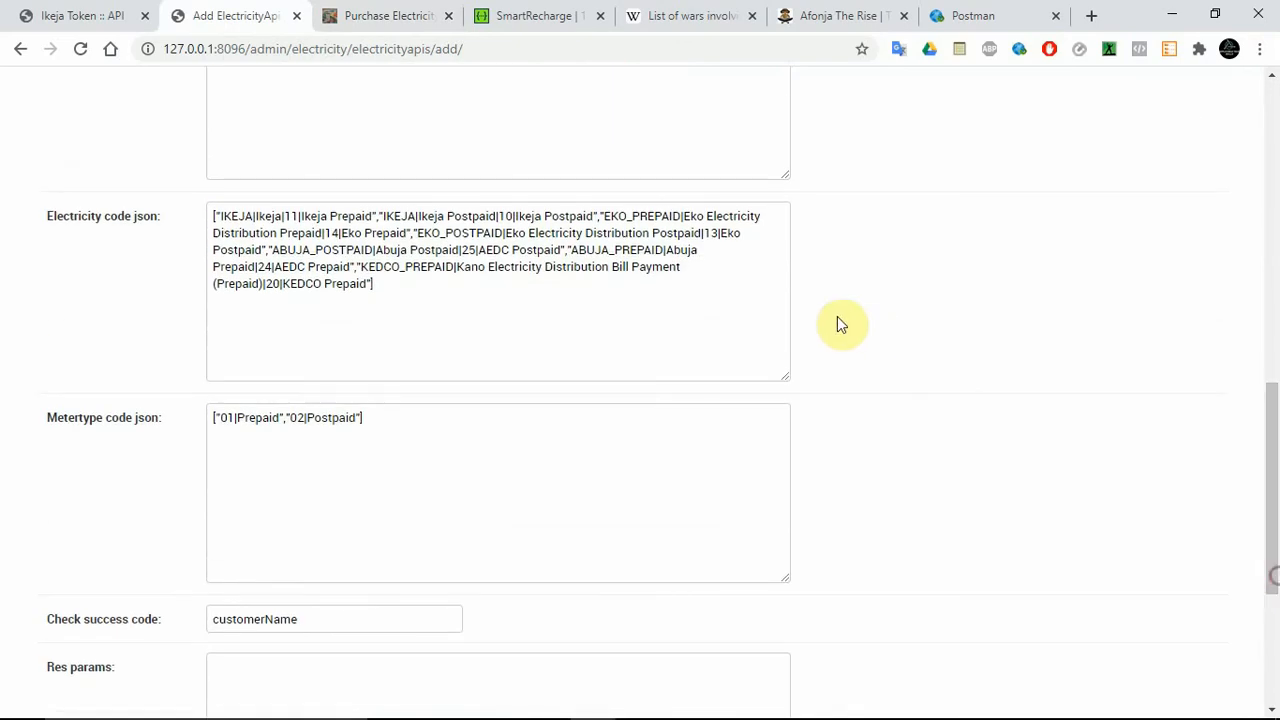
click(414, 309)
click(303, 440)
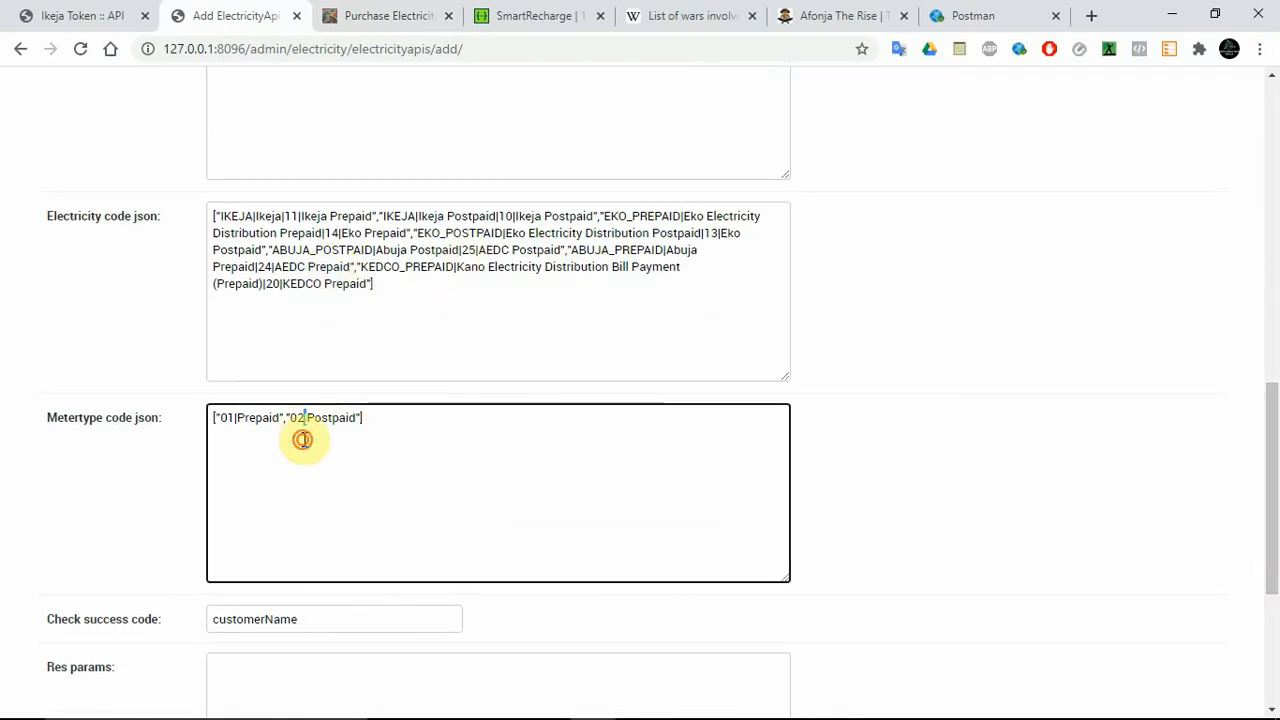
key(ctrl+a)
scroll(560, 530, down, 3)
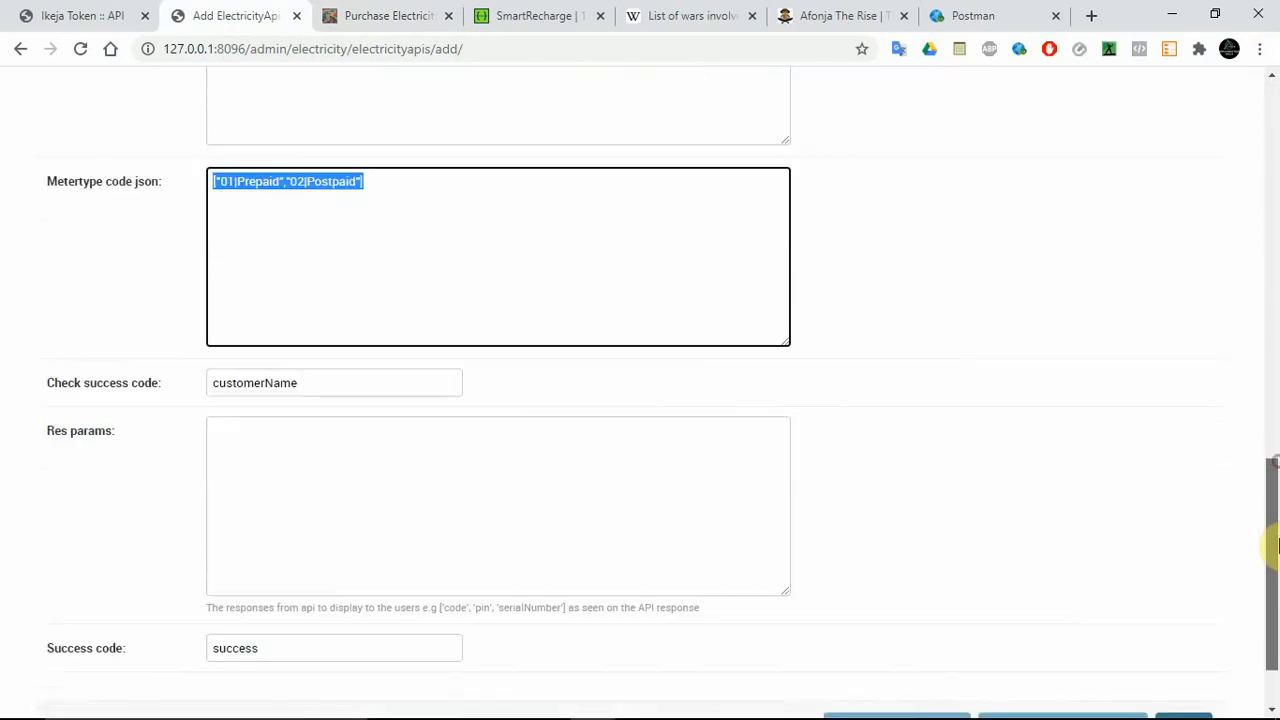
click(294, 552)
key(ctrl+a)
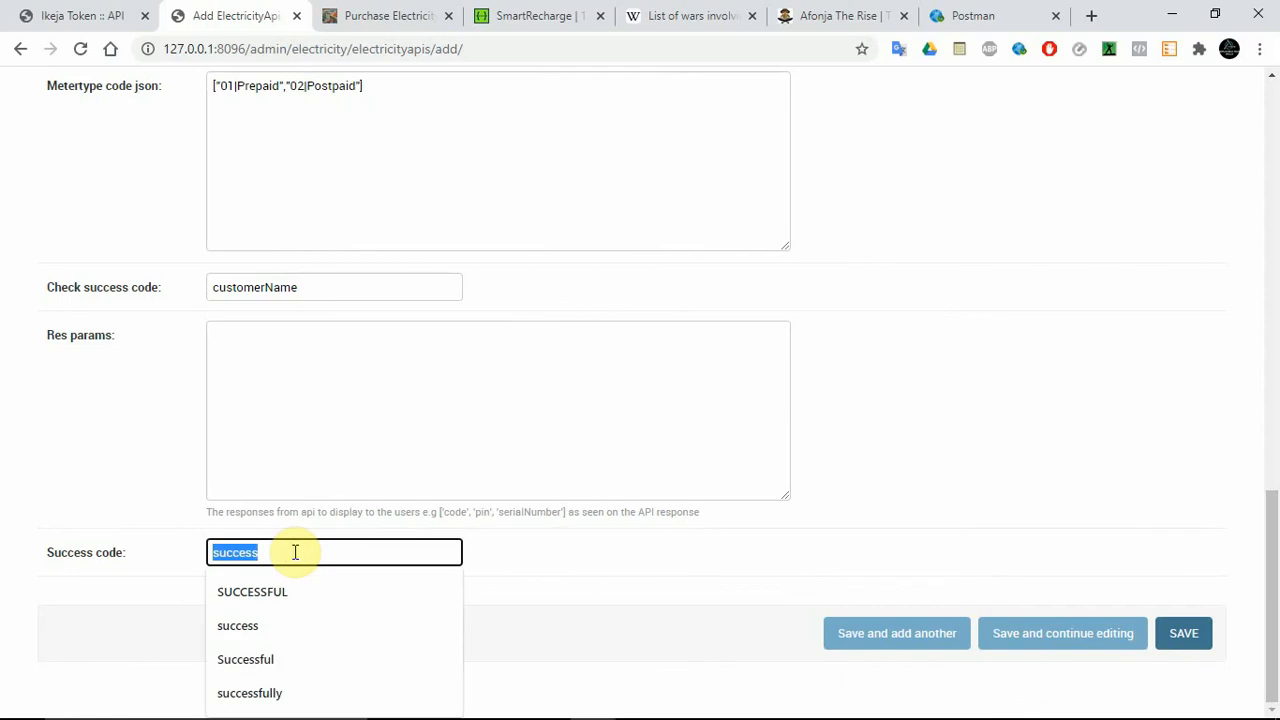
text(true)
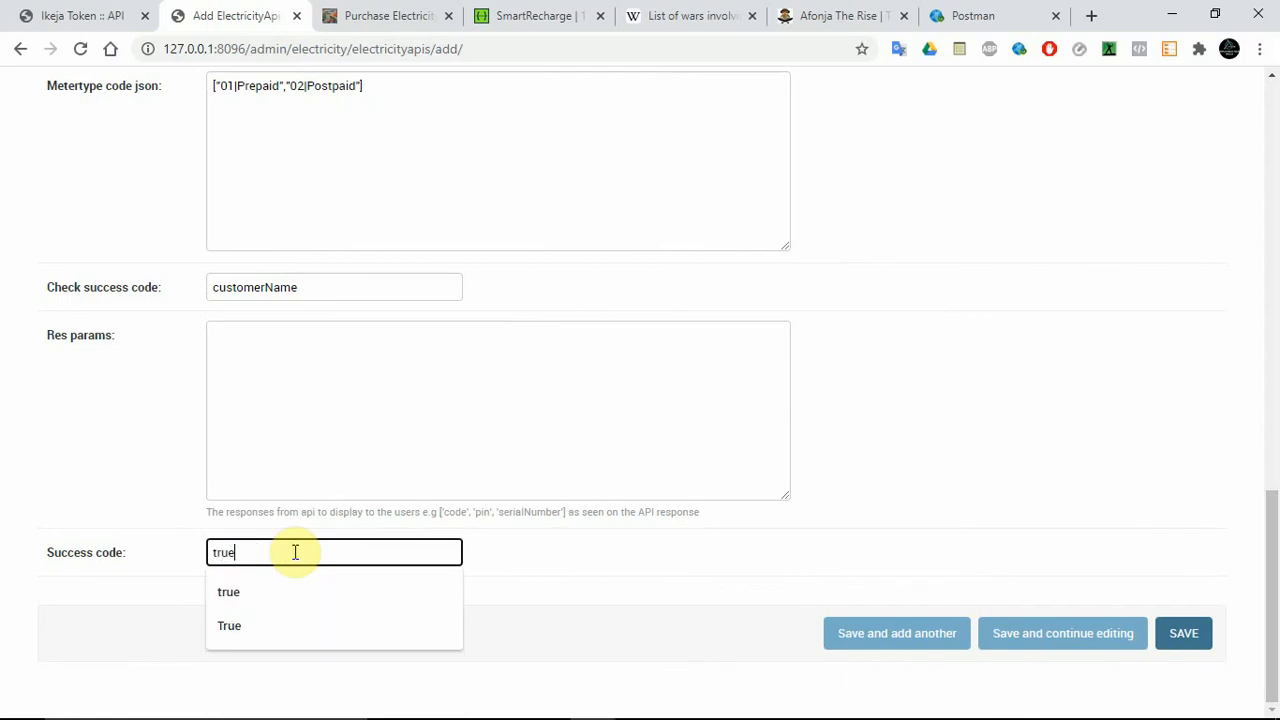
click(960, 383)
Enter an empty list, [], in Res params.
drag(1273, 580, 1272, 450)
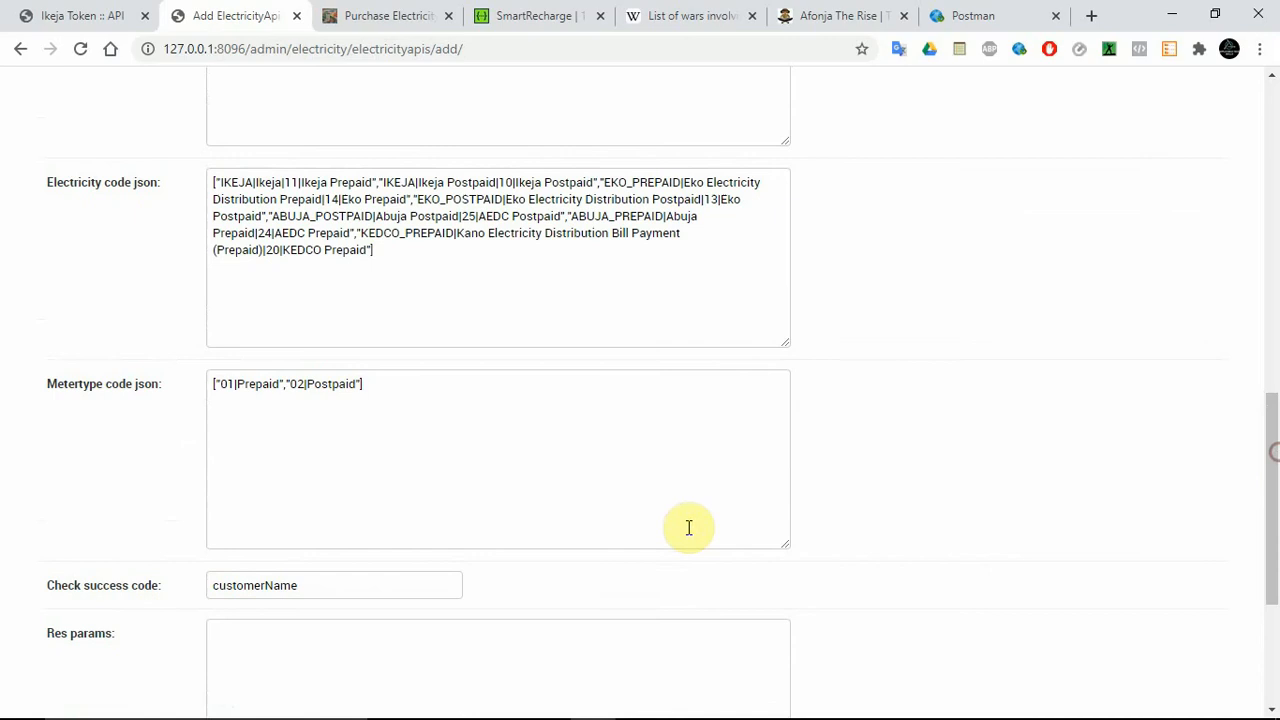
double_click(297, 585)
click(337, 646)
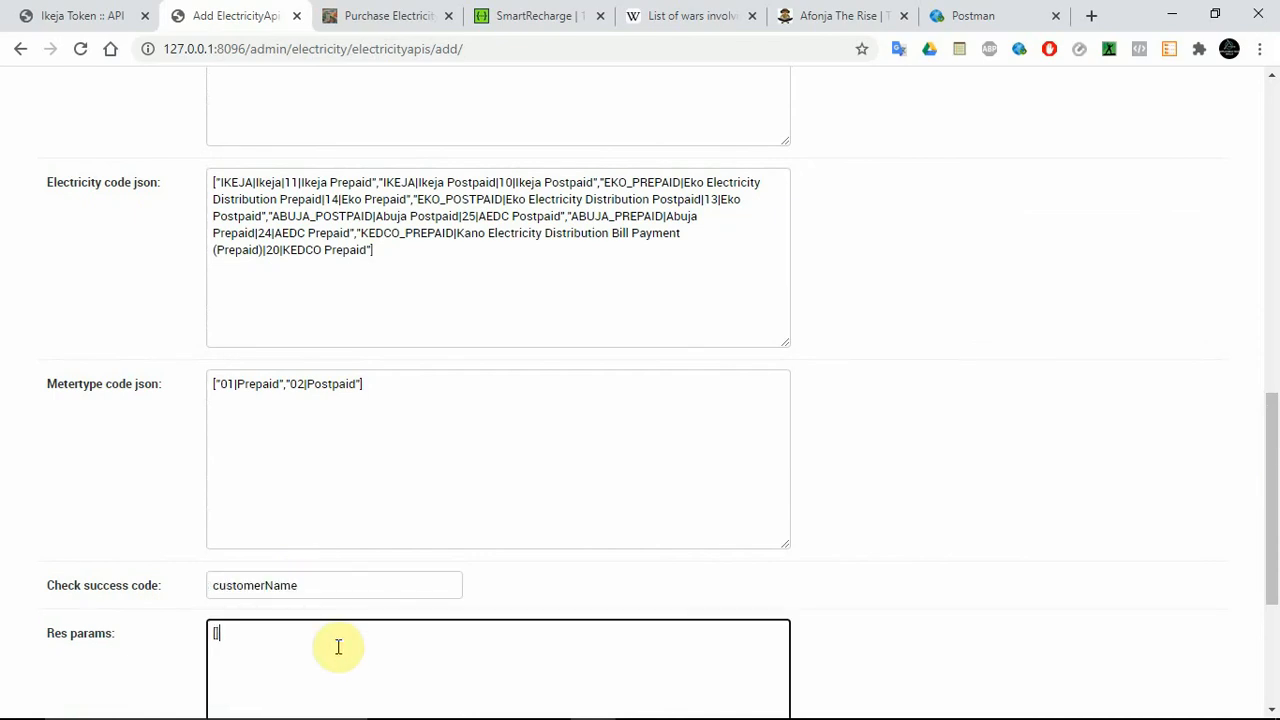
drag(1274, 523, 1274, 557)
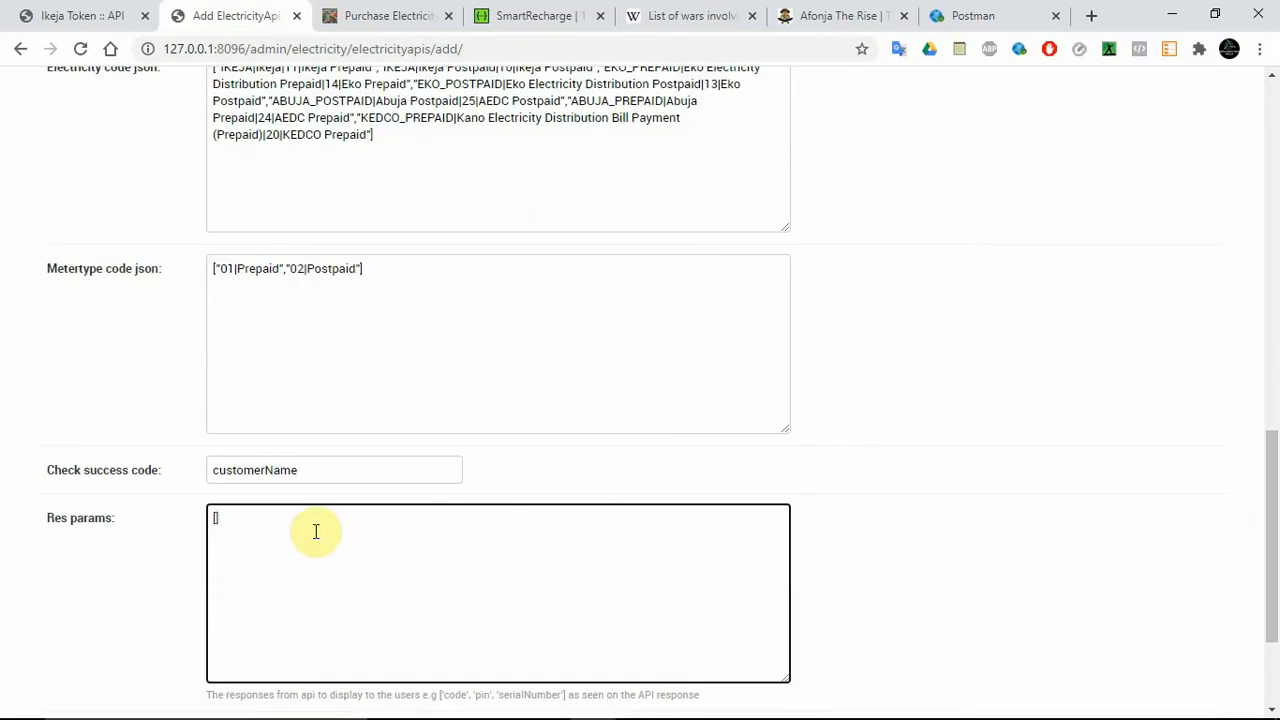
drag(274, 529, 205, 532)
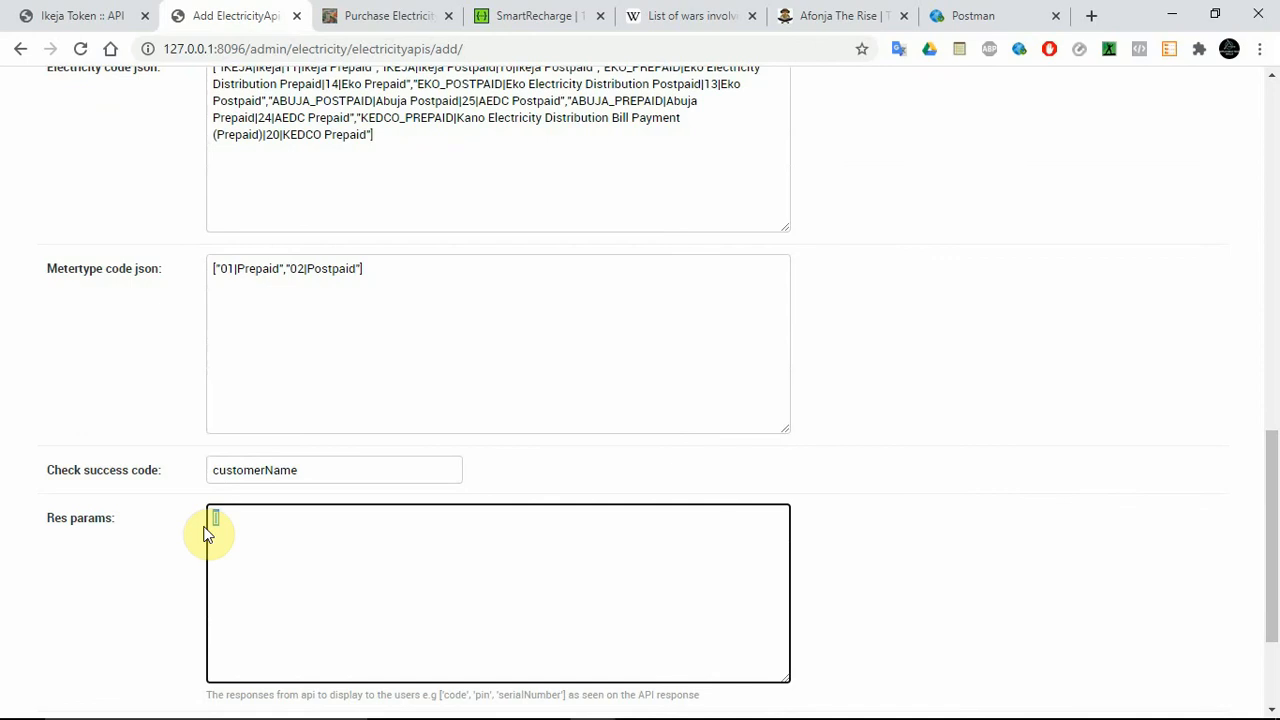
drag(1274, 594, 1275, 487)
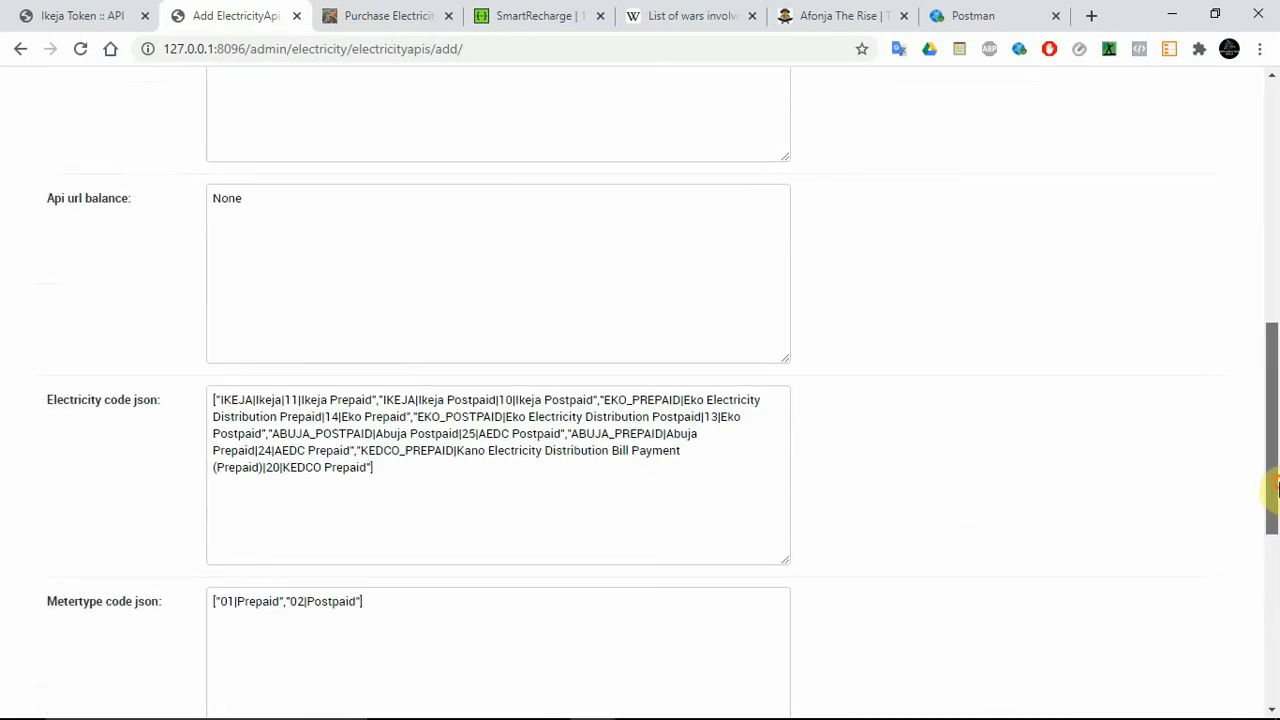
drag(1269, 443, 1276, 548)
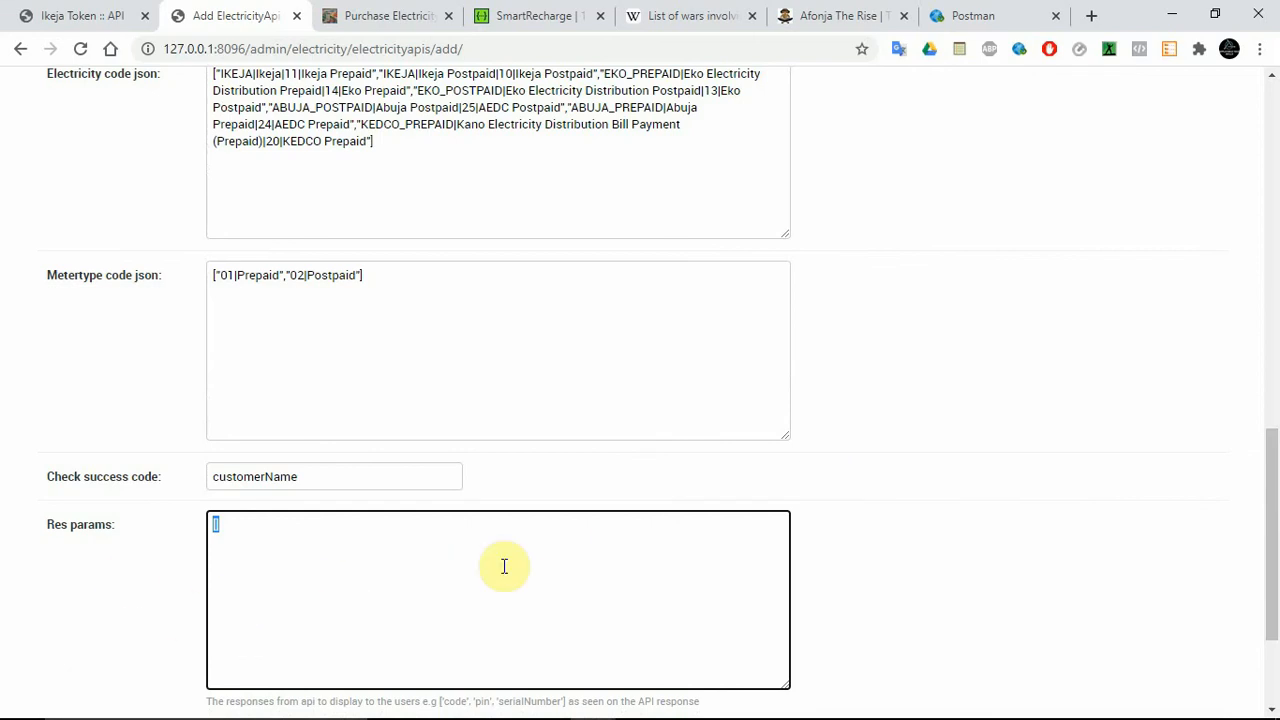
Examine the service codes of the Ikeja prepaid and Ikeja postpaid entries in the Electricity code json.
drag(1271, 551, 1269, 486)
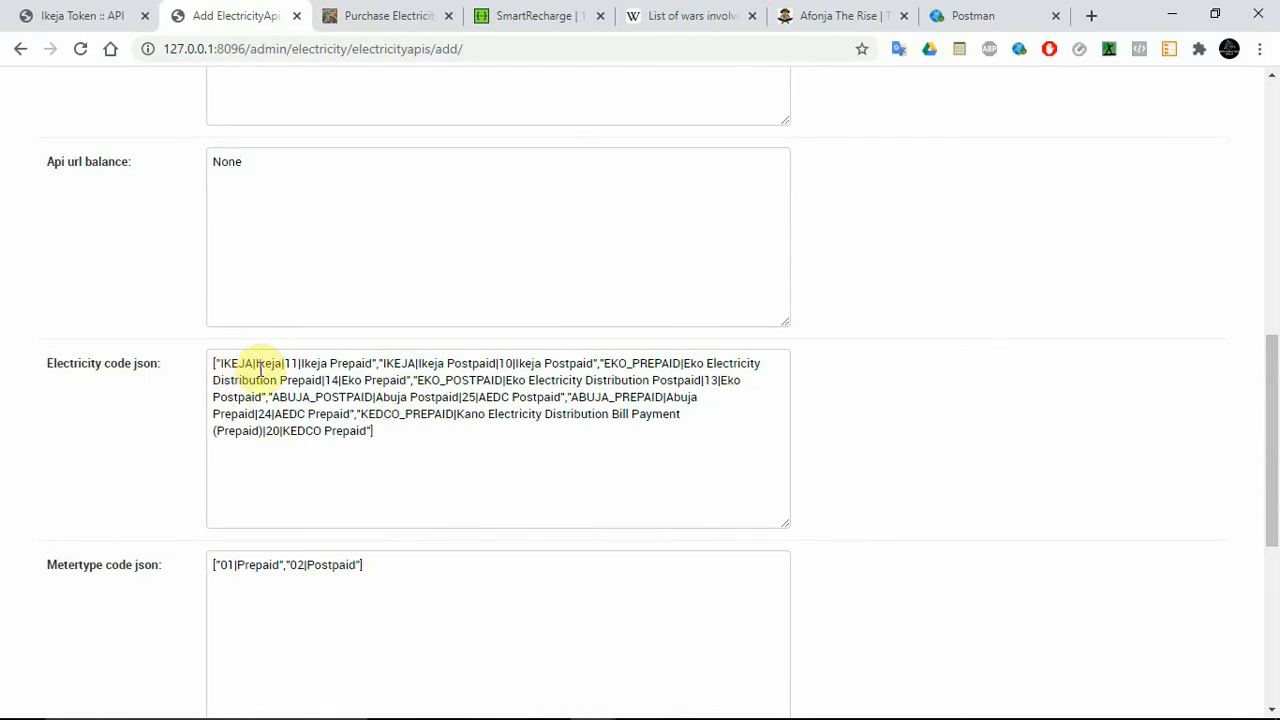
drag(1271, 457, 1271, 420)
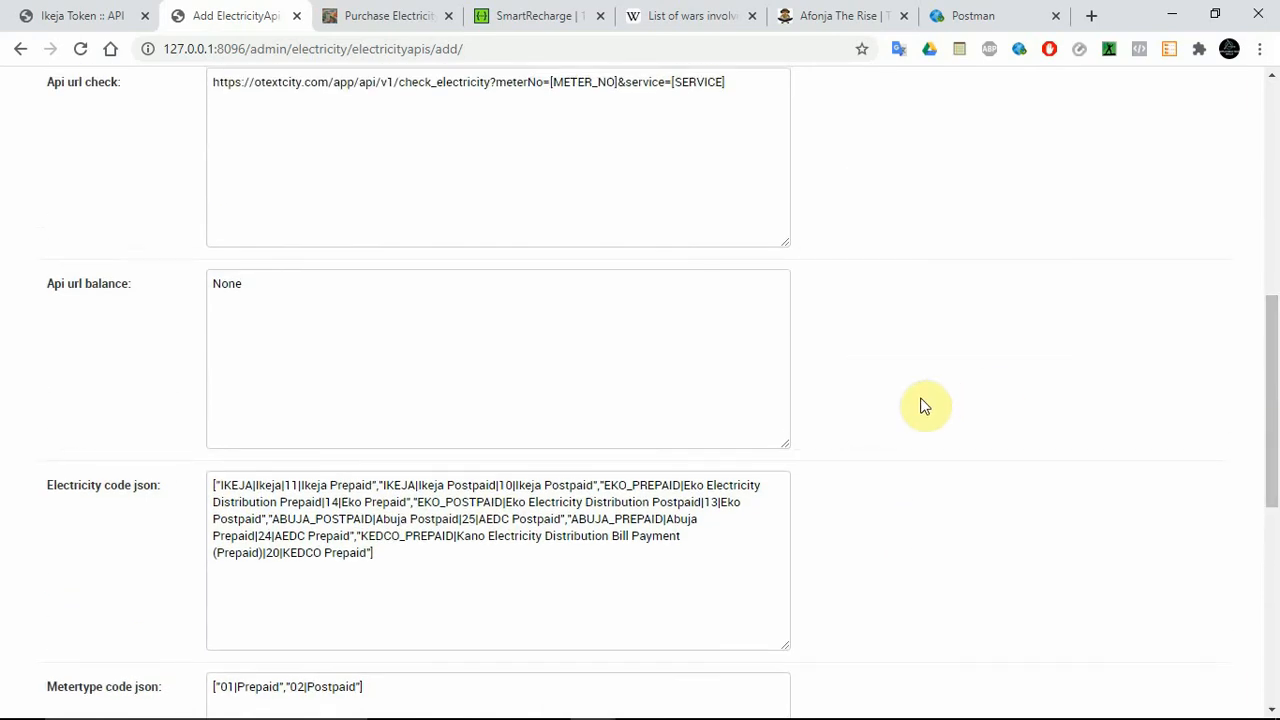
click(292, 485)
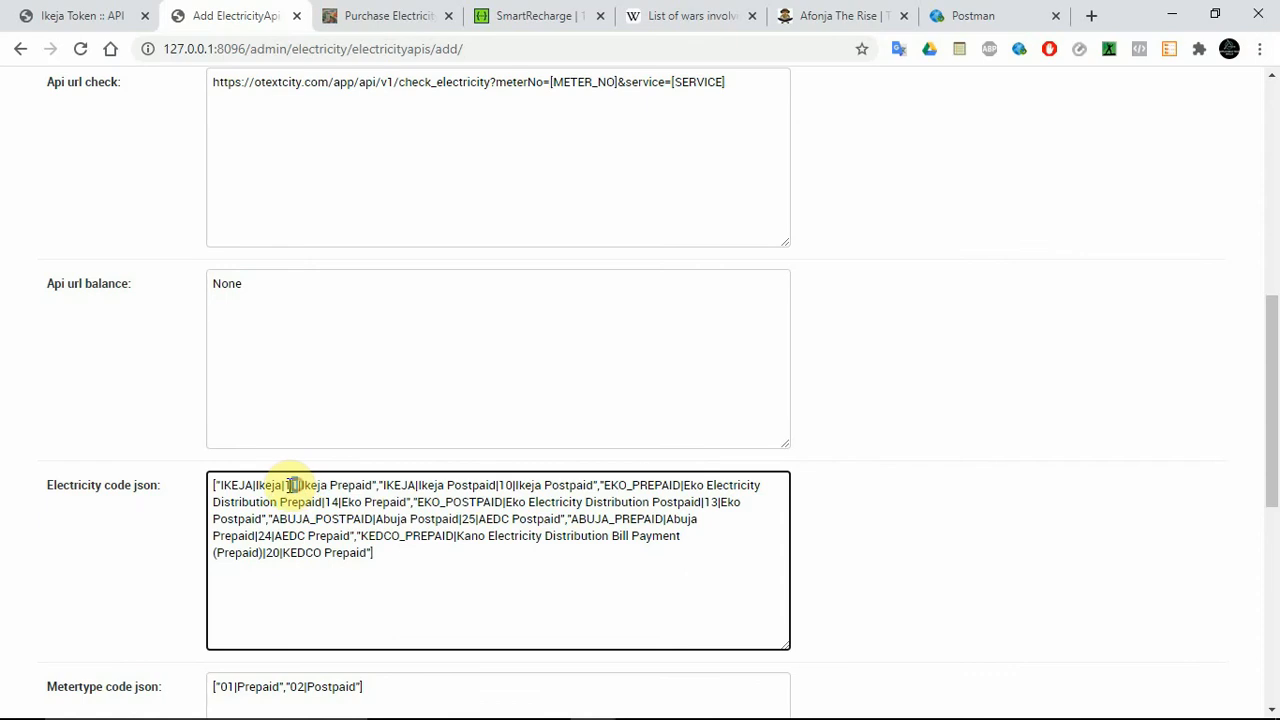
double_click(288, 485)
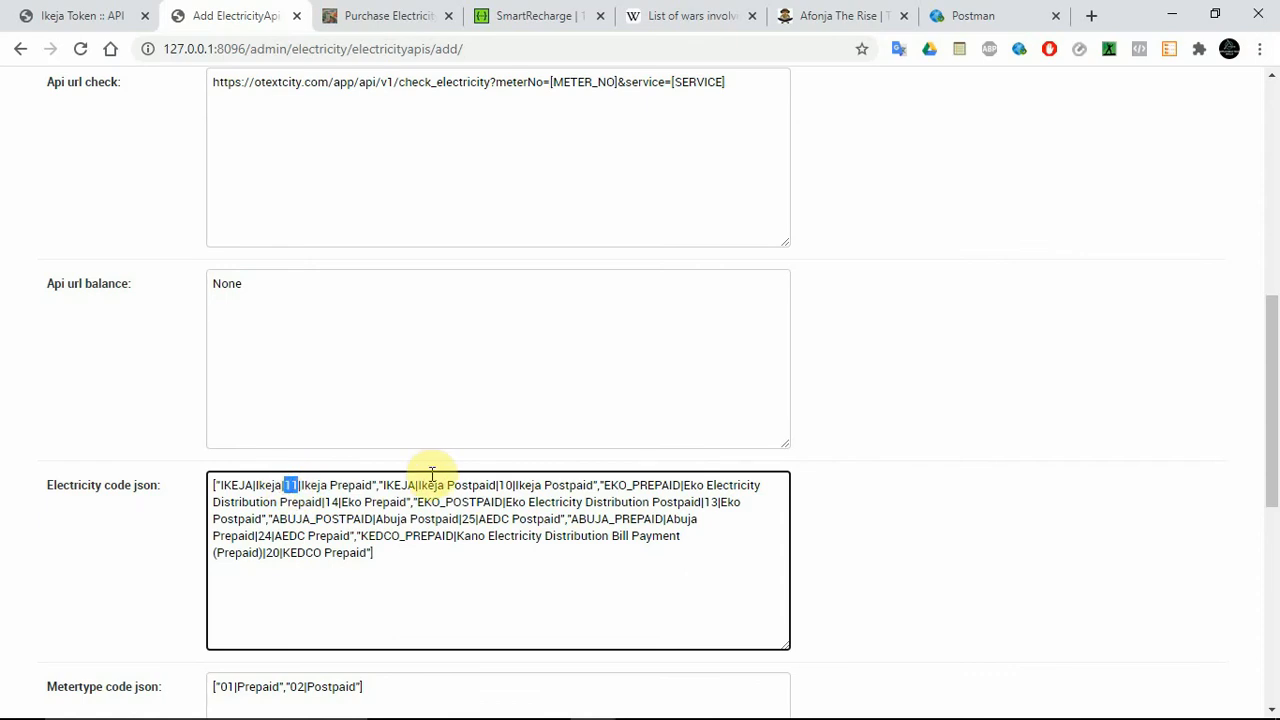
double_click(508, 485)
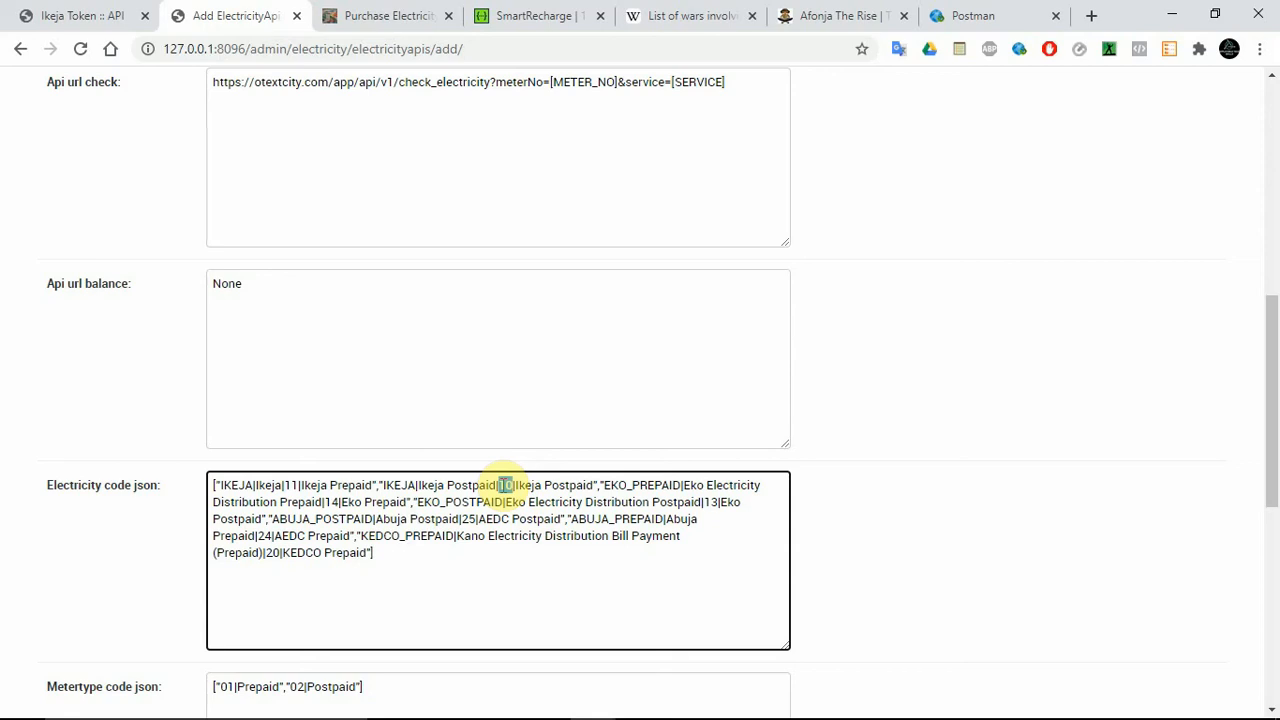
click(296, 485)
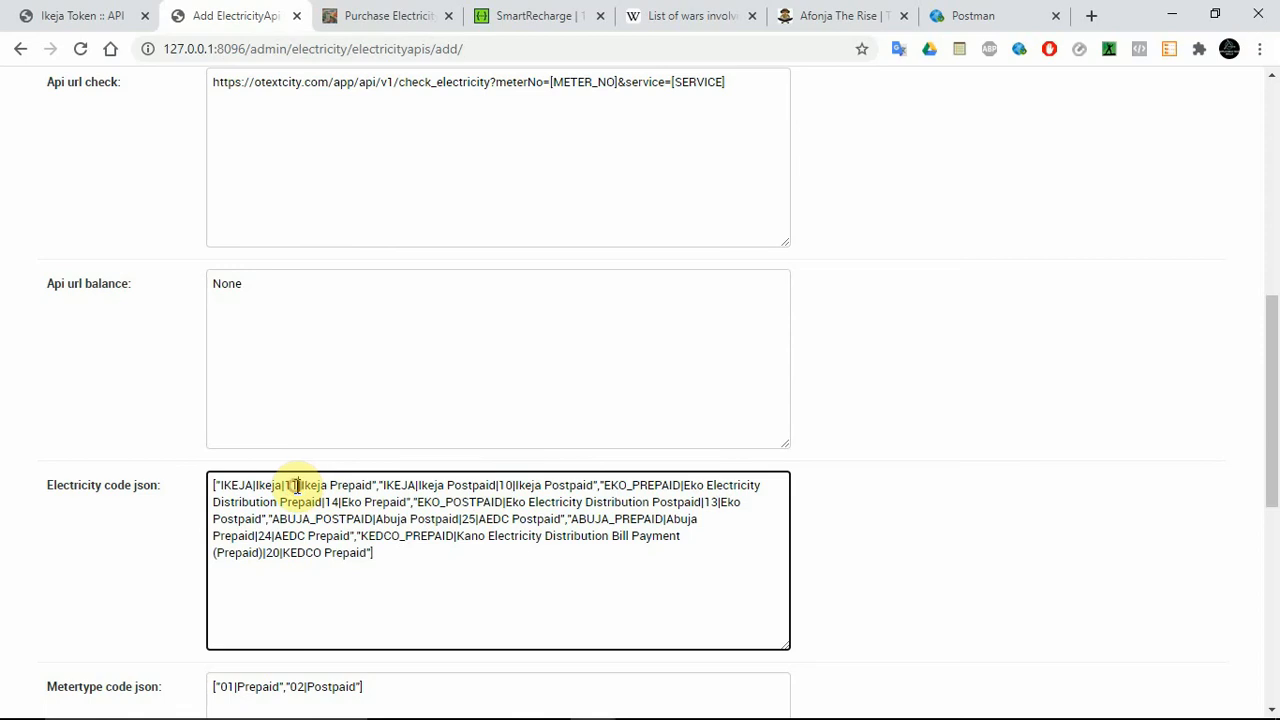
double_click(289, 485)
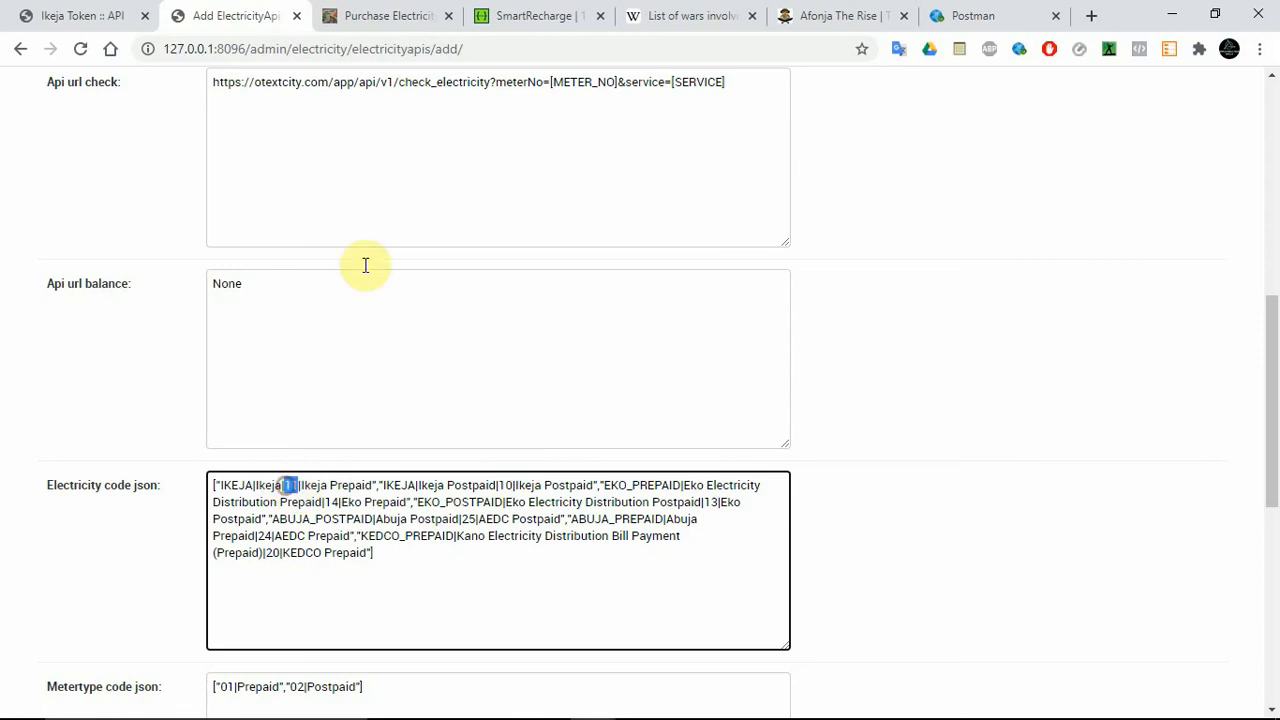
Switch to the SmartRecharge documentation on SwaggerHub and highlight the product_code value ibedc_prepaid_custom in the Request URL.
click(545, 16)
click(560, 465)
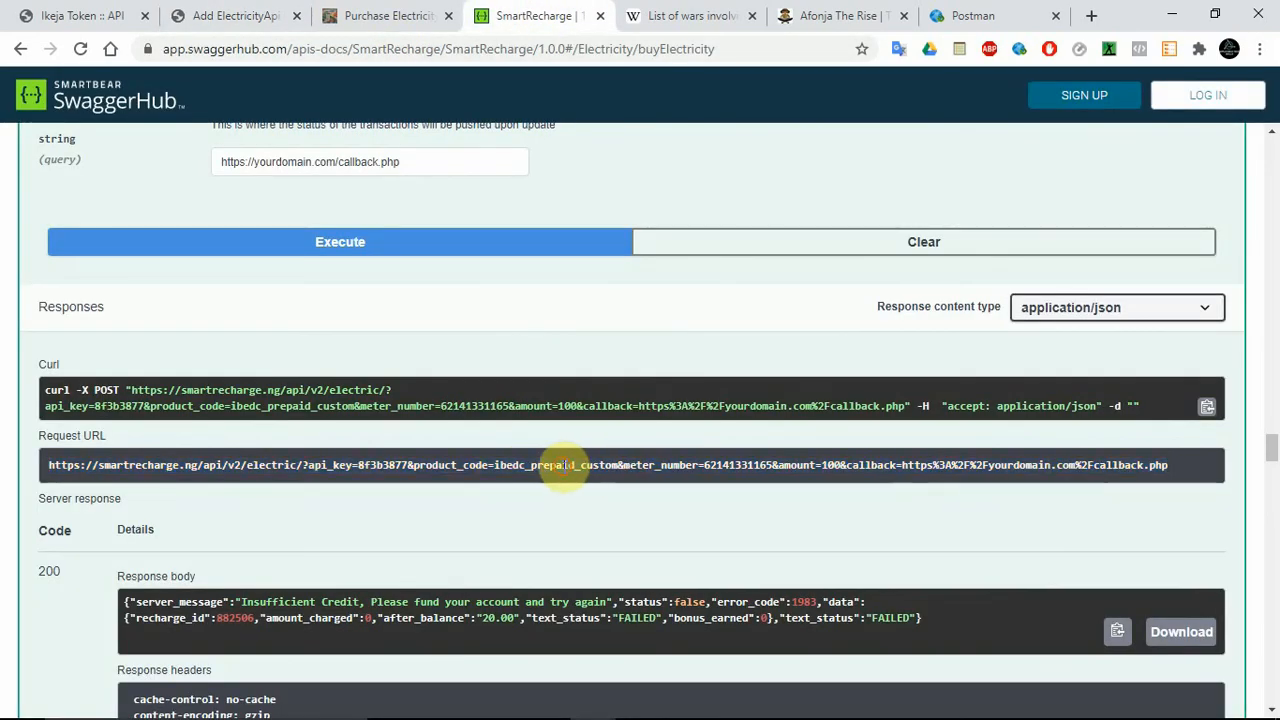
drag(495, 466, 619, 467)
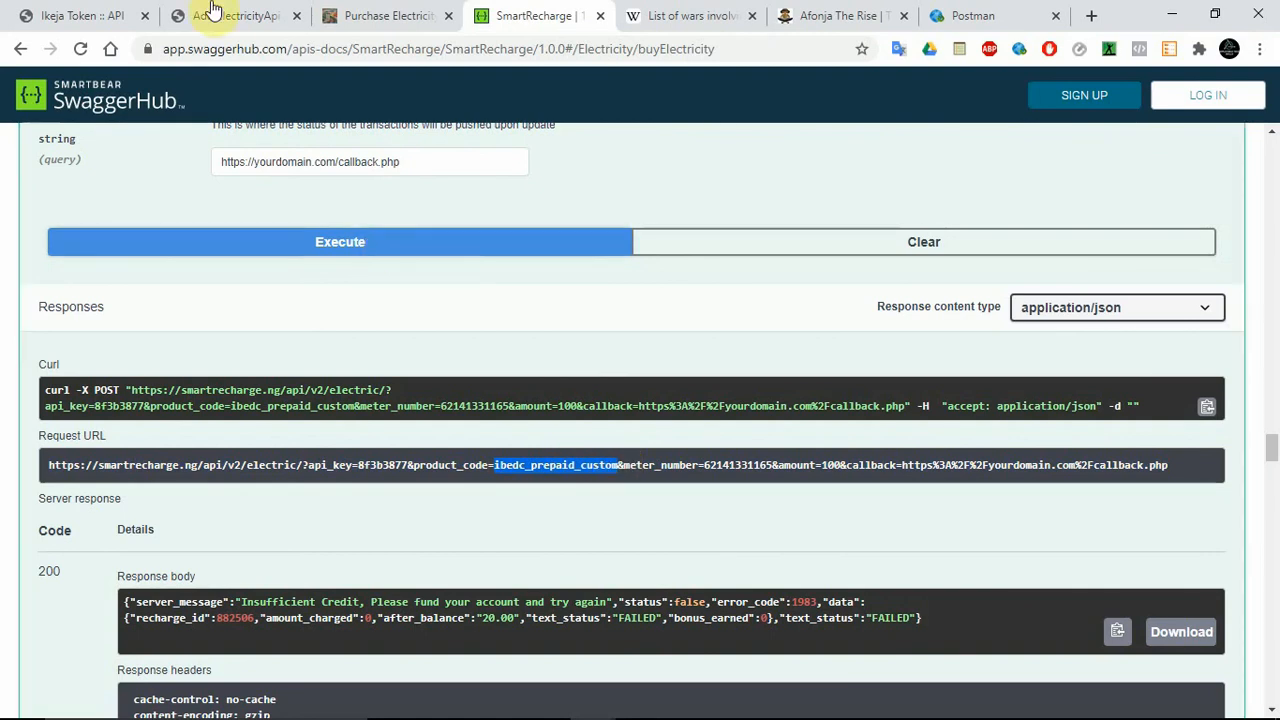
Go back to the Add ElectricityApi form, check the Api url check address, and select the entire Electricity code json value.
click(250, 15)
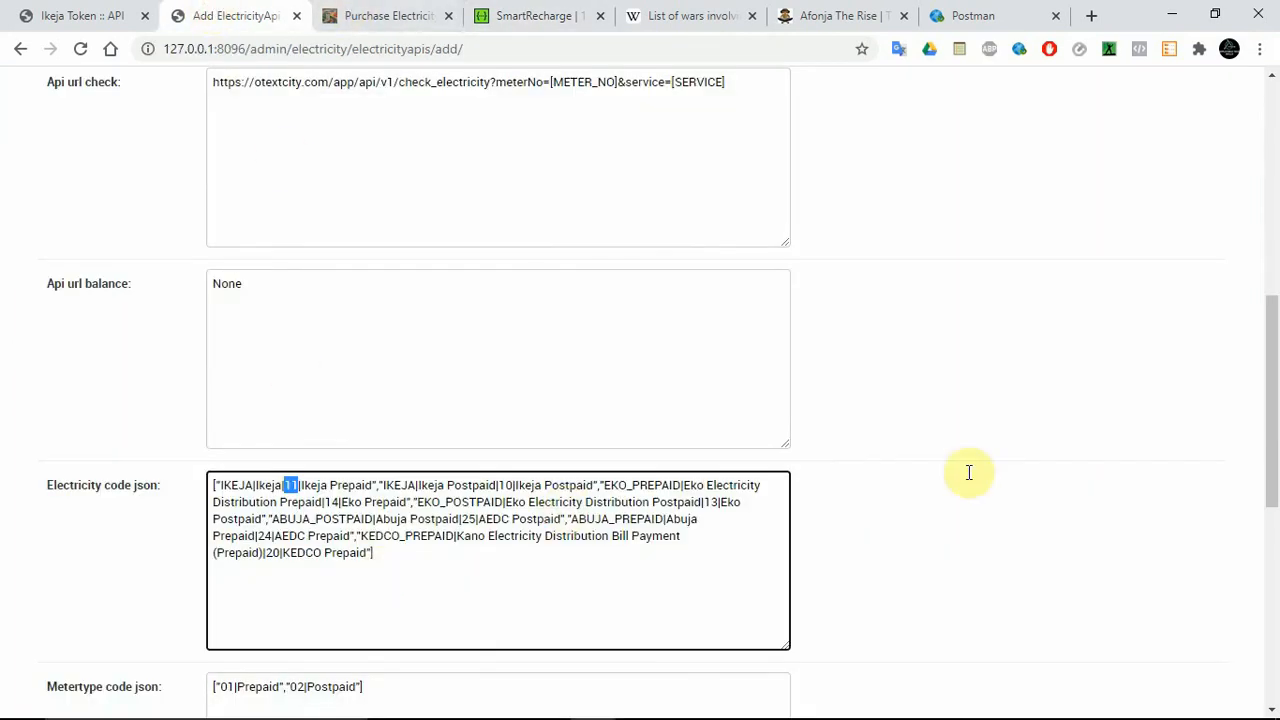
drag(1273, 427, 1273, 407)
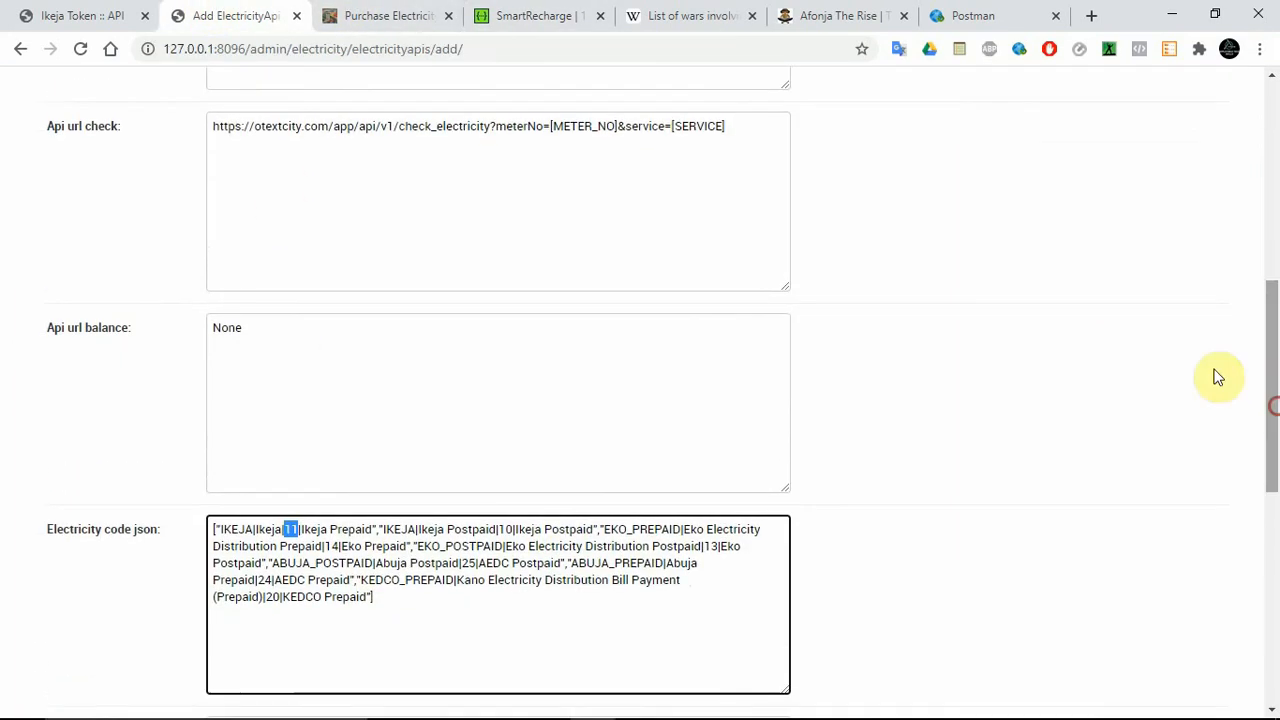
click(525, 172)
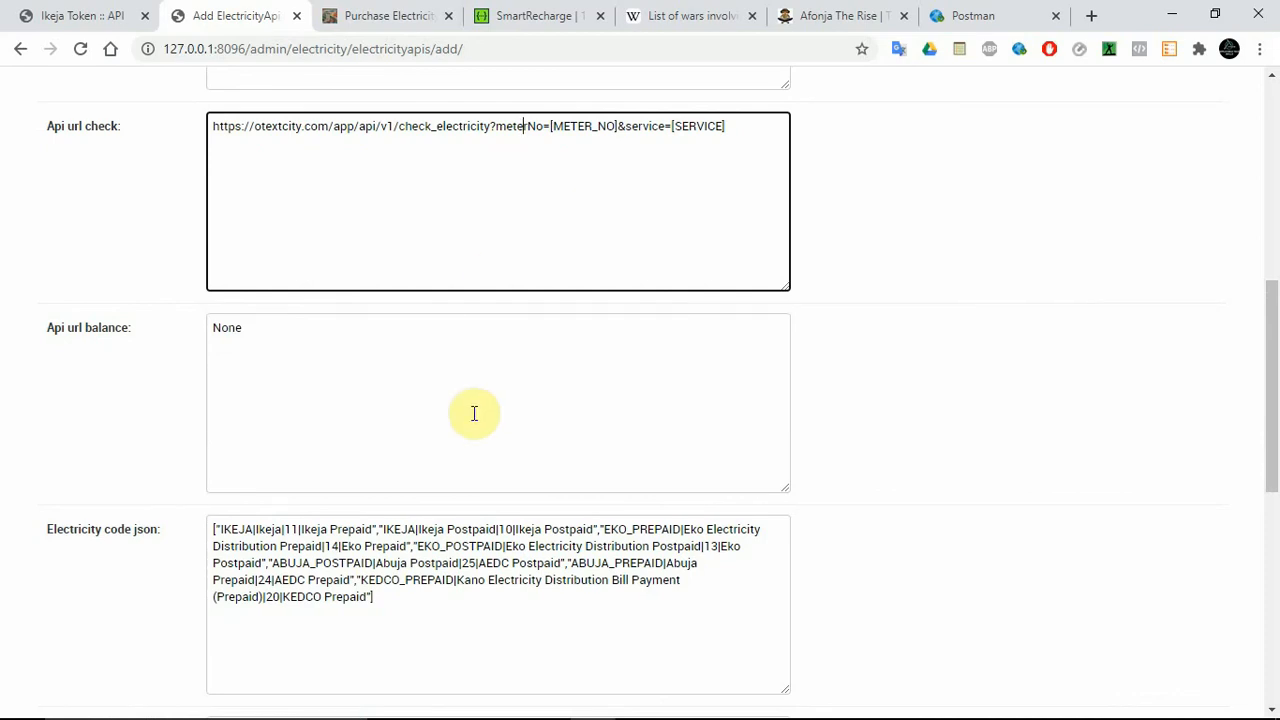
drag(394, 614, 215, 527)
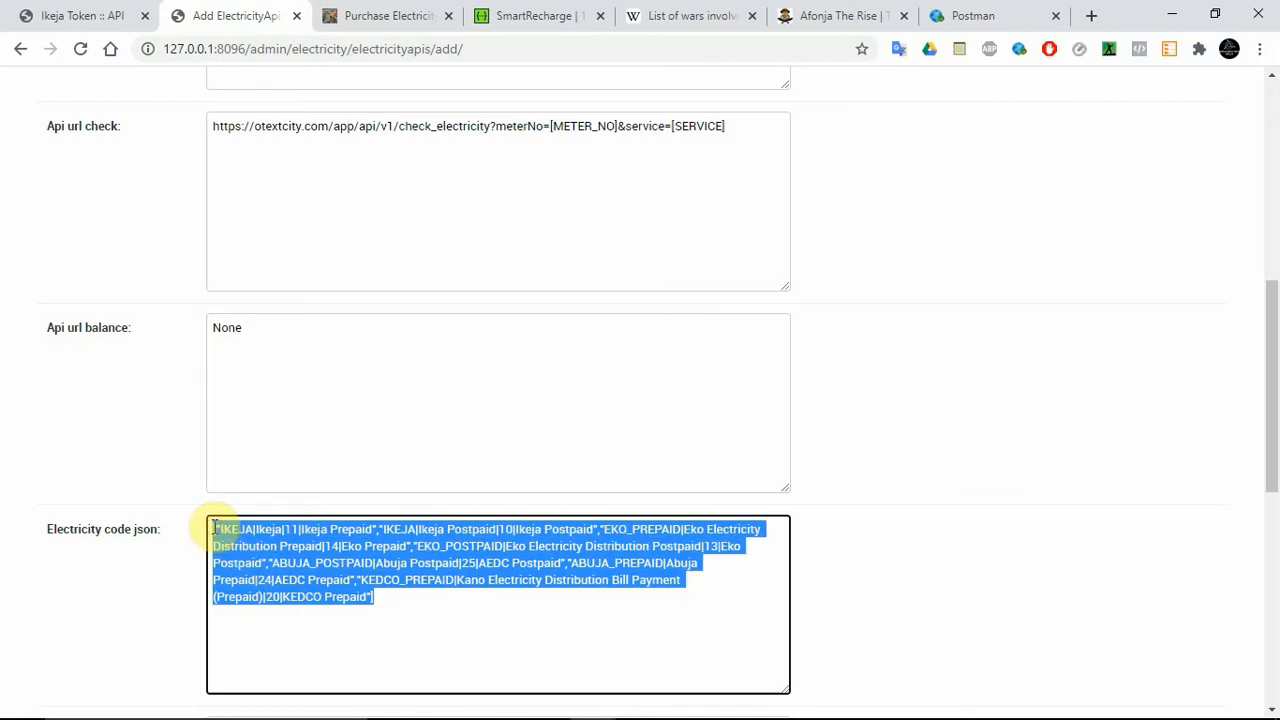
Compare the Electricity code json entries with the electricity services listed under Buy Electric Voucher in the SmartRecharge documentation on SwaggerHub.
click(416, 611)
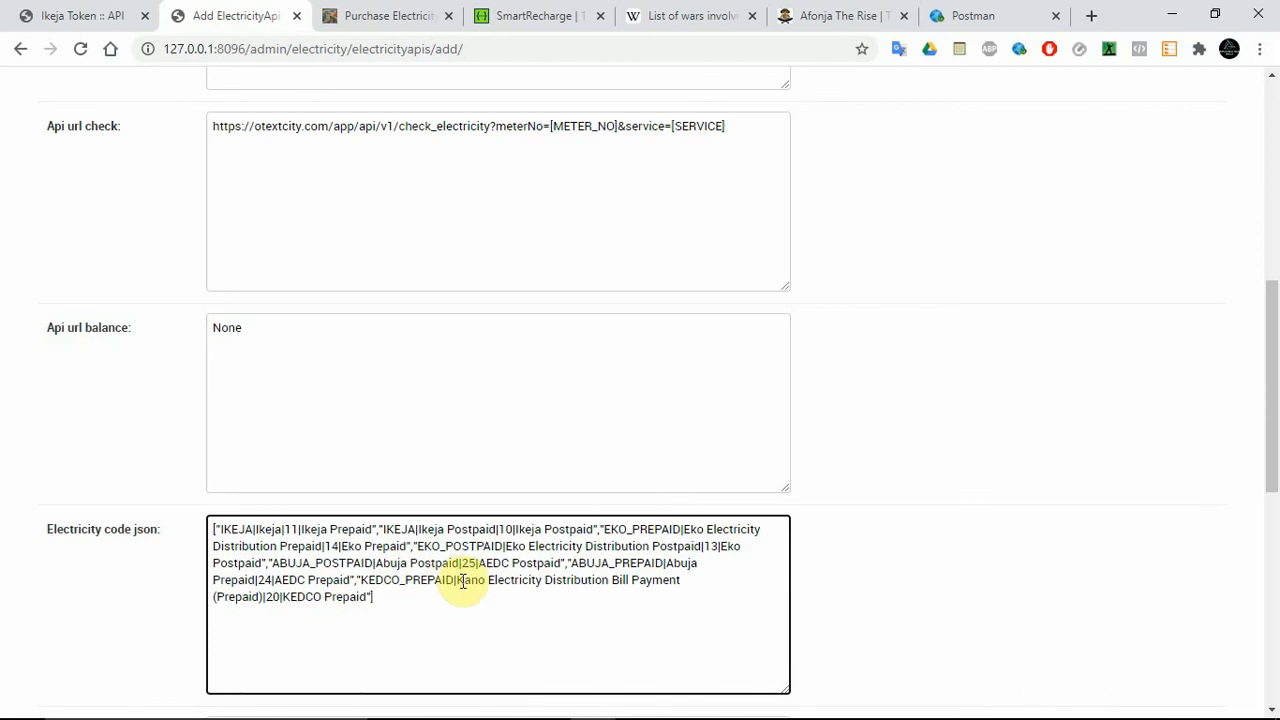
drag(408, 594, 208, 525)
click(680, 585)
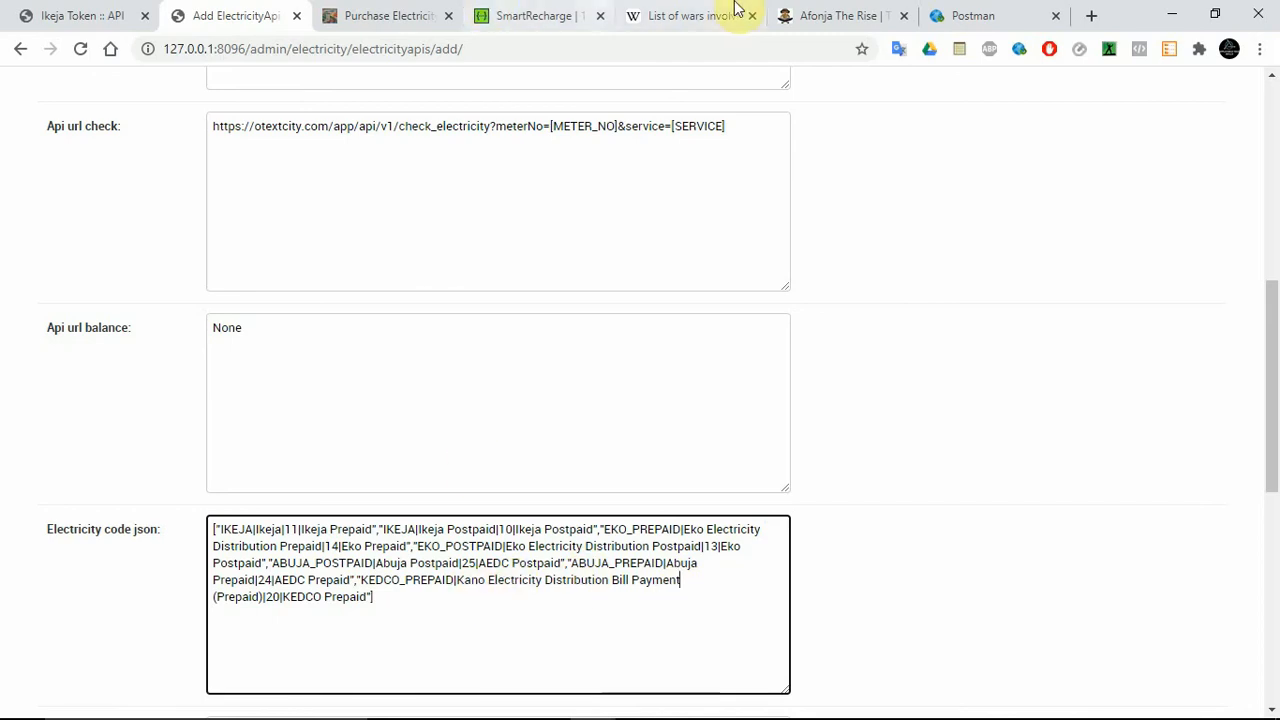
click(530, 15)
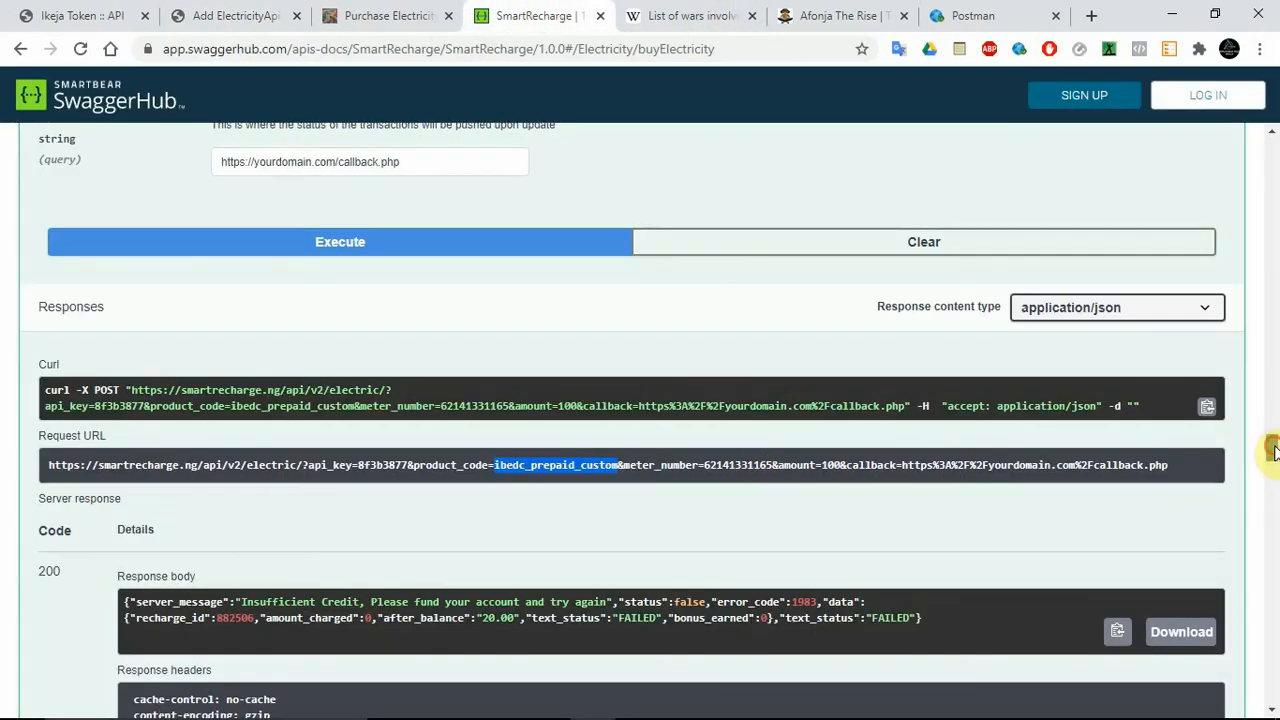
drag(1268, 450, 1269, 409)
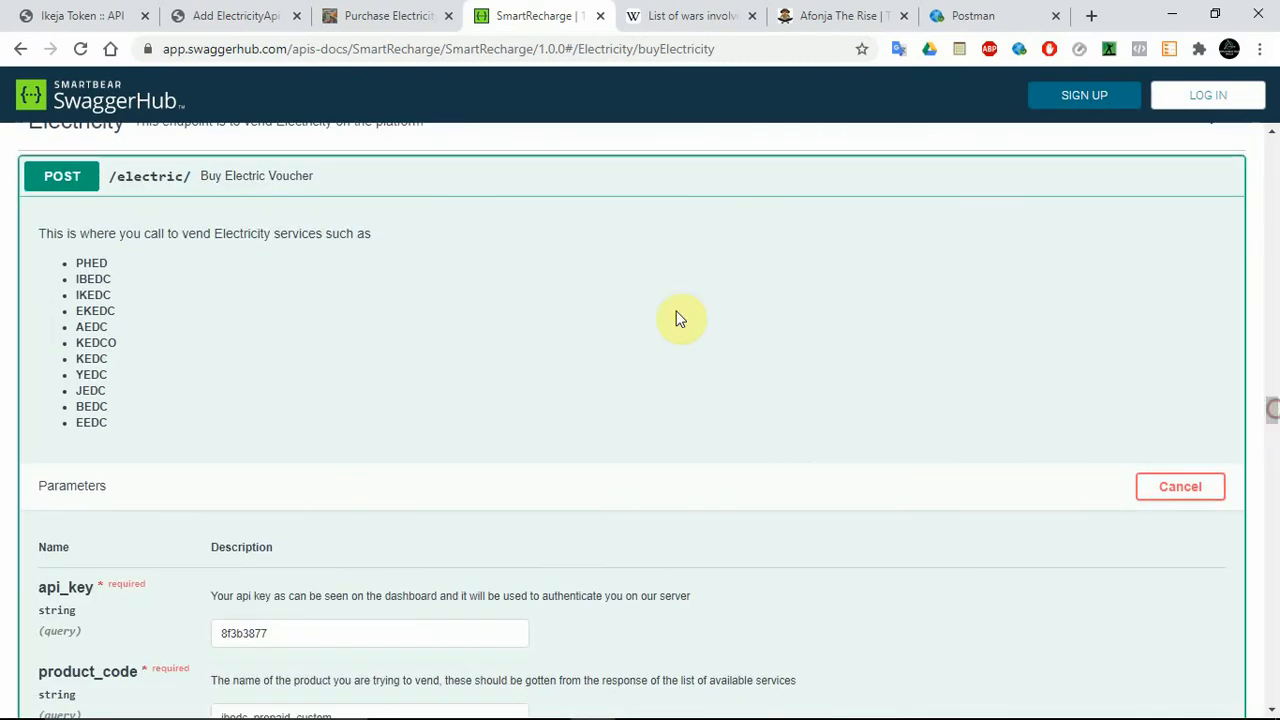
double_click(91, 263)
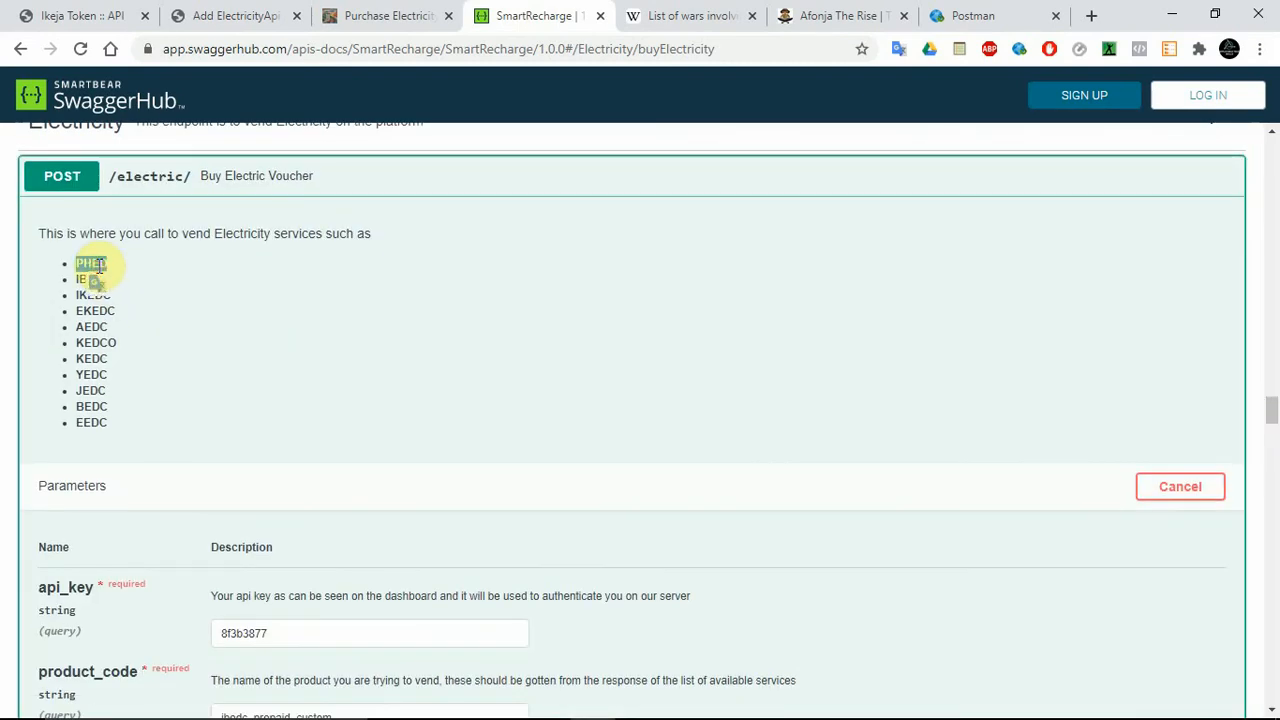
click(240, 15)
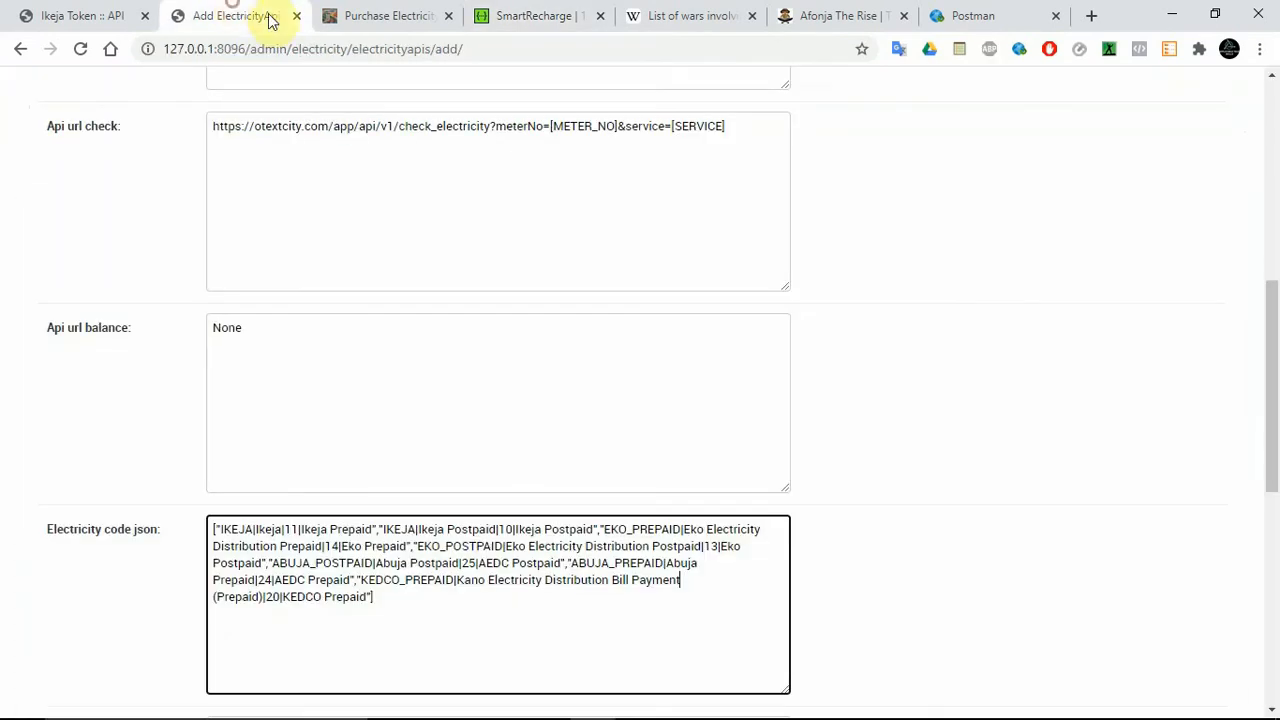
click(428, 602)
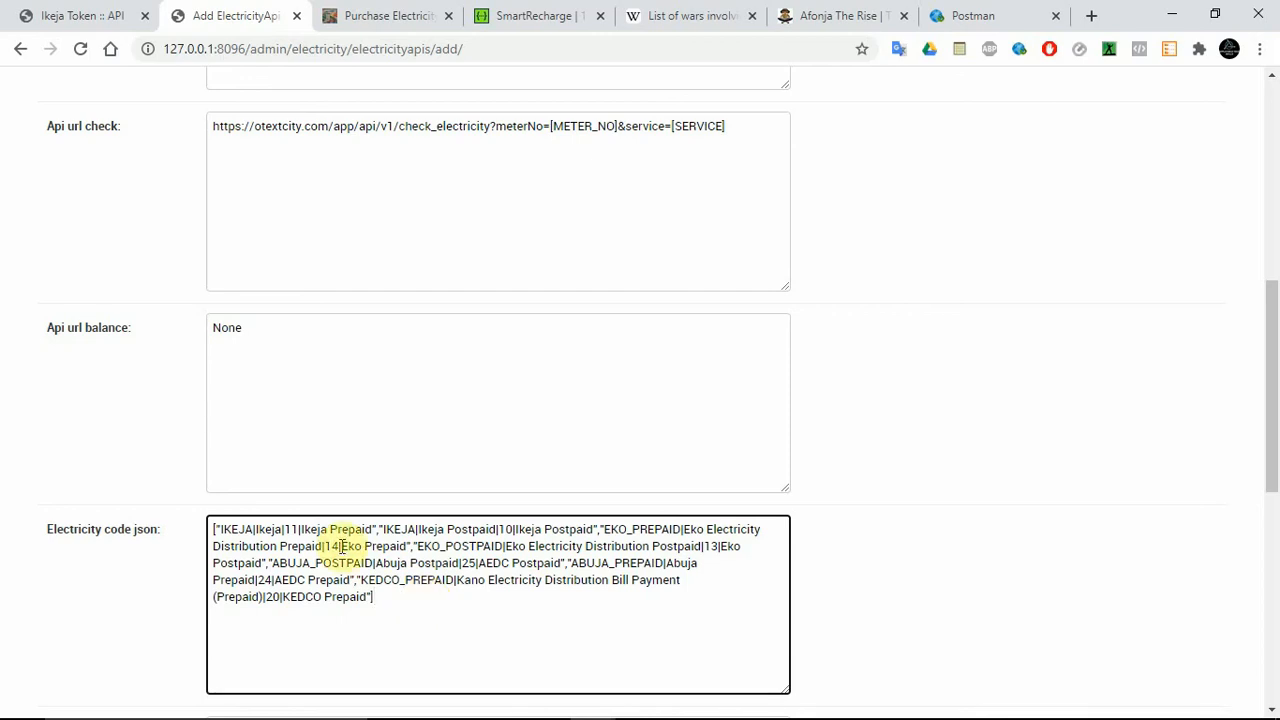
Clear the Ikeja Prepaid service code and copy ikedc_postpaid_custom from the get_available_services response in the SmartRecharge documentation.
click(293, 528)
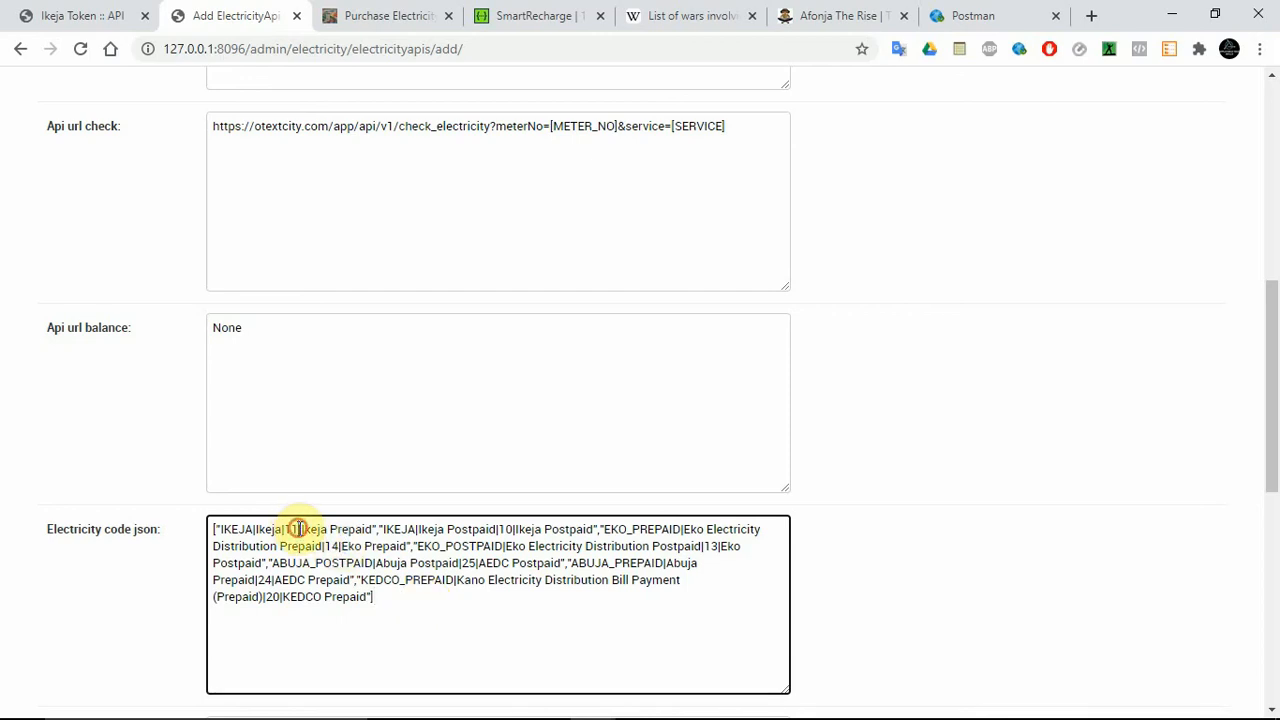
key(BackSpace)
key(BackSpace)
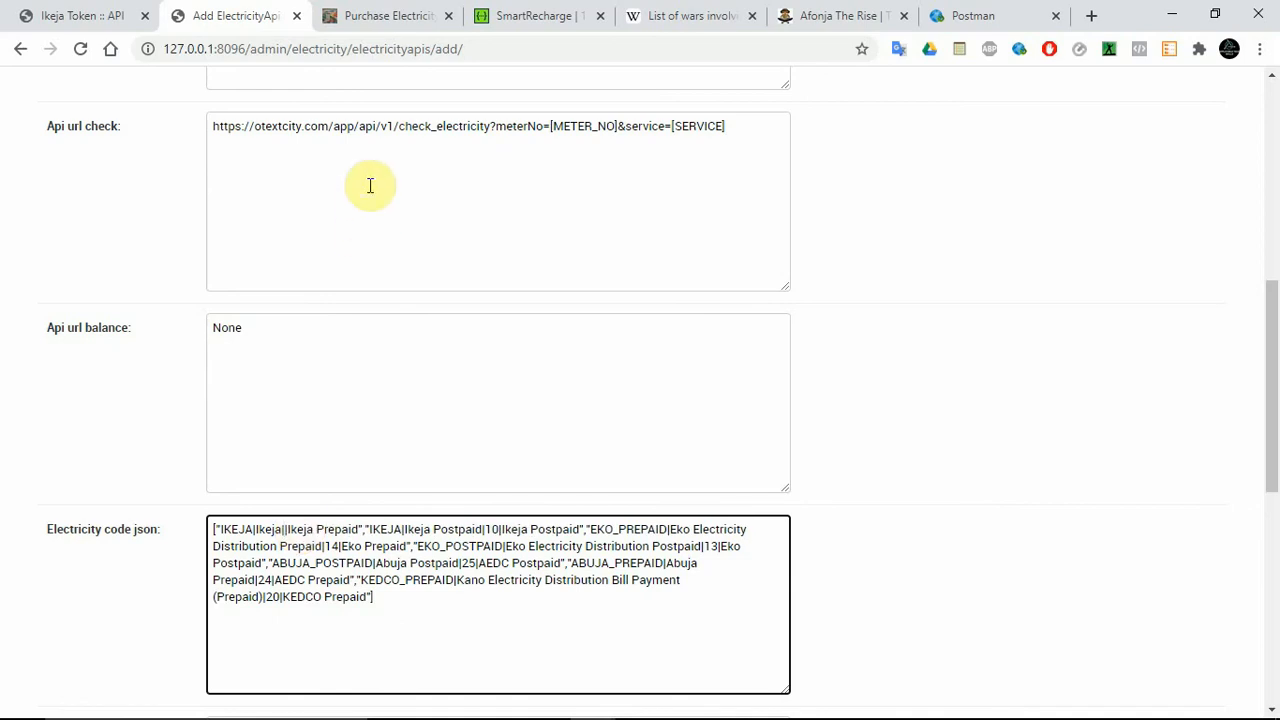
click(540, 15)
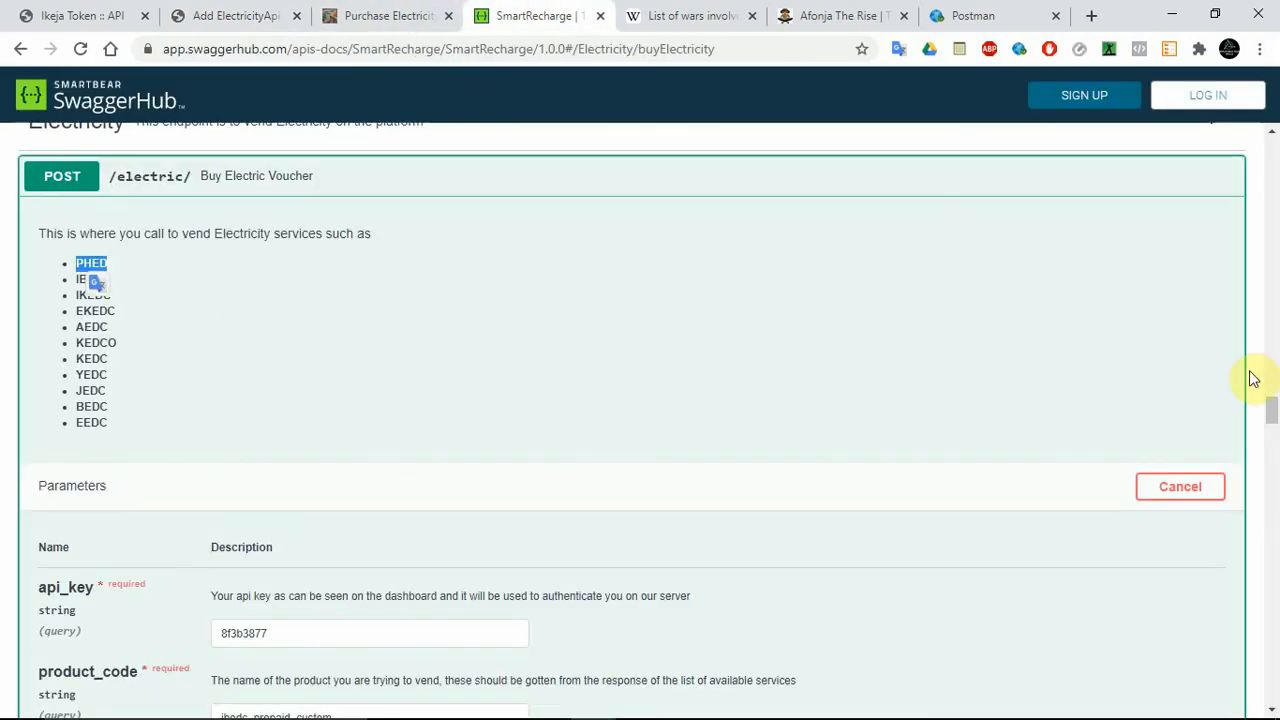
drag(1268, 408, 1272, 608)
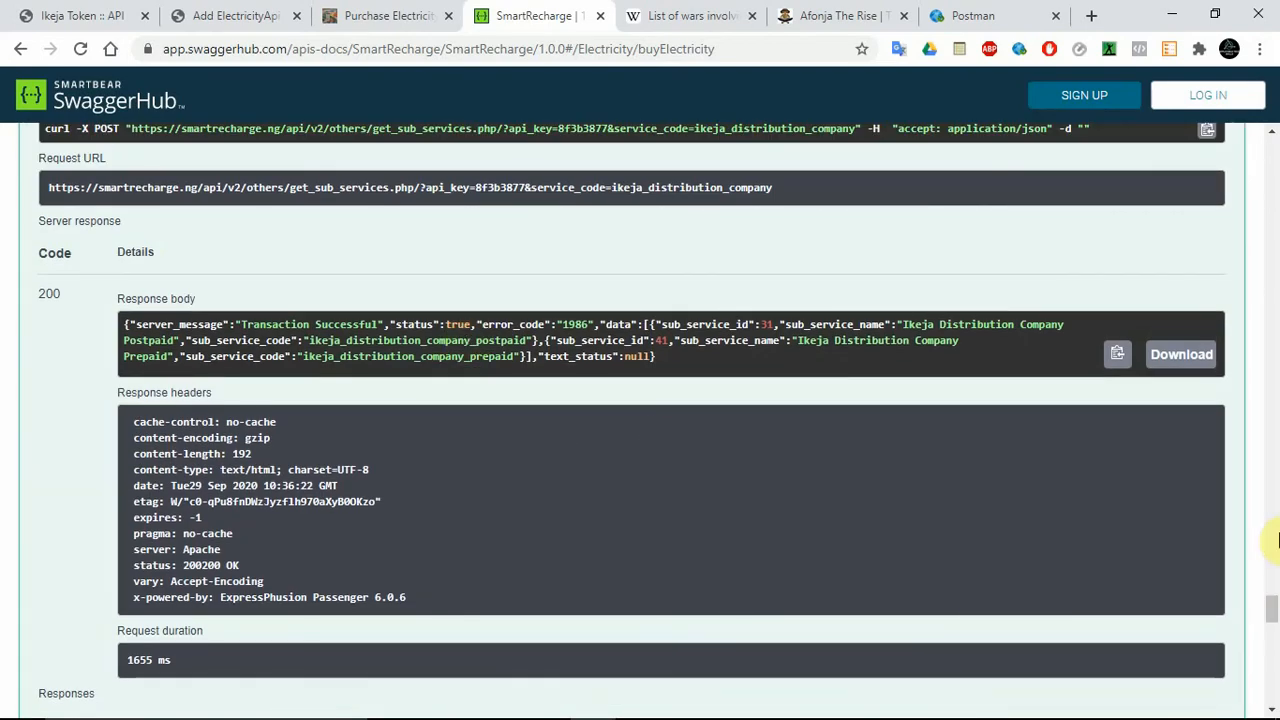
drag(1270, 608, 1275, 670)
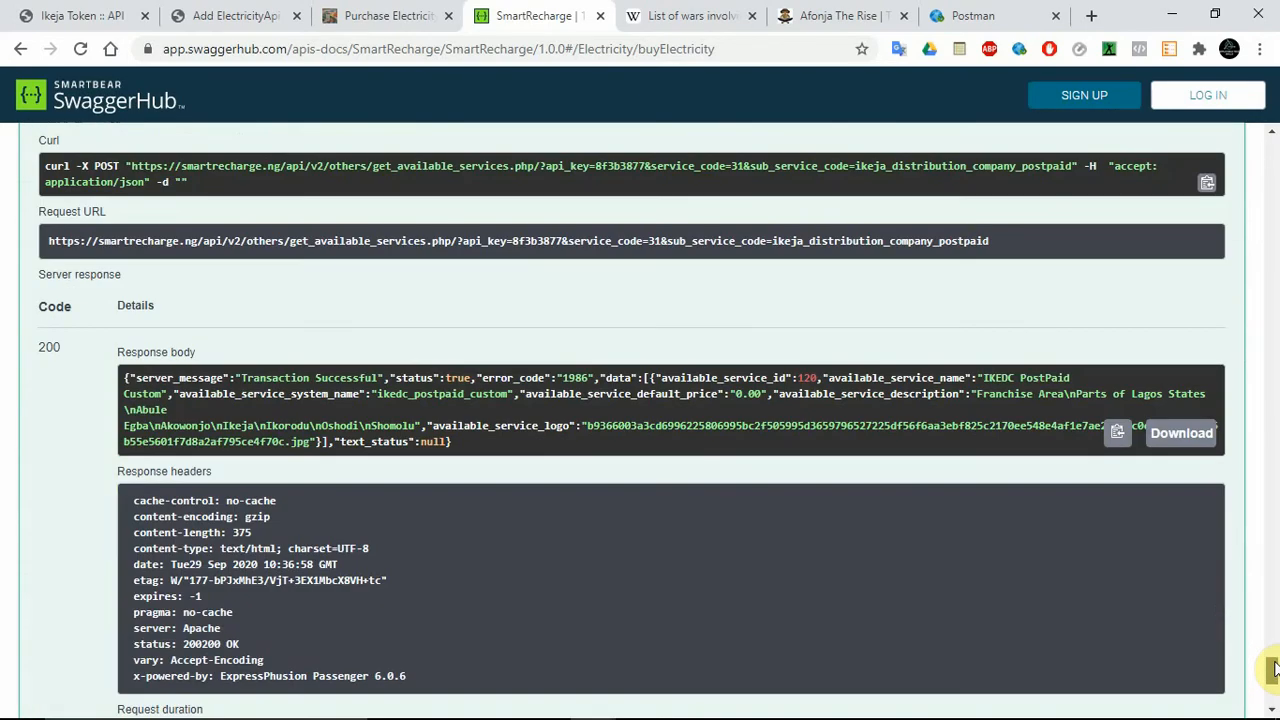
double_click(413, 395)
key(ctrl+c)
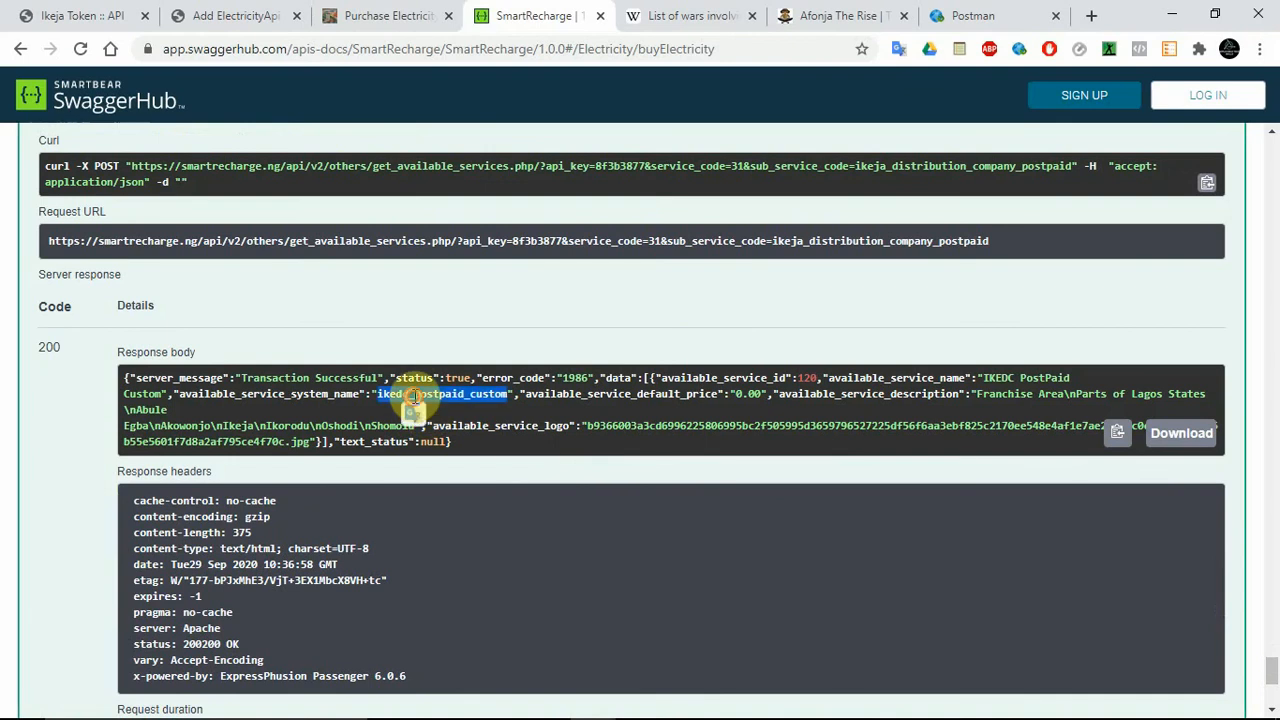
Back in the Add ElectricityApi form, set the Ikeja Prepaid service code to ikedc_prepaid_custom and the Ikeja Postpaid one to ikedc_postpaid_custom.
click(245, 15)
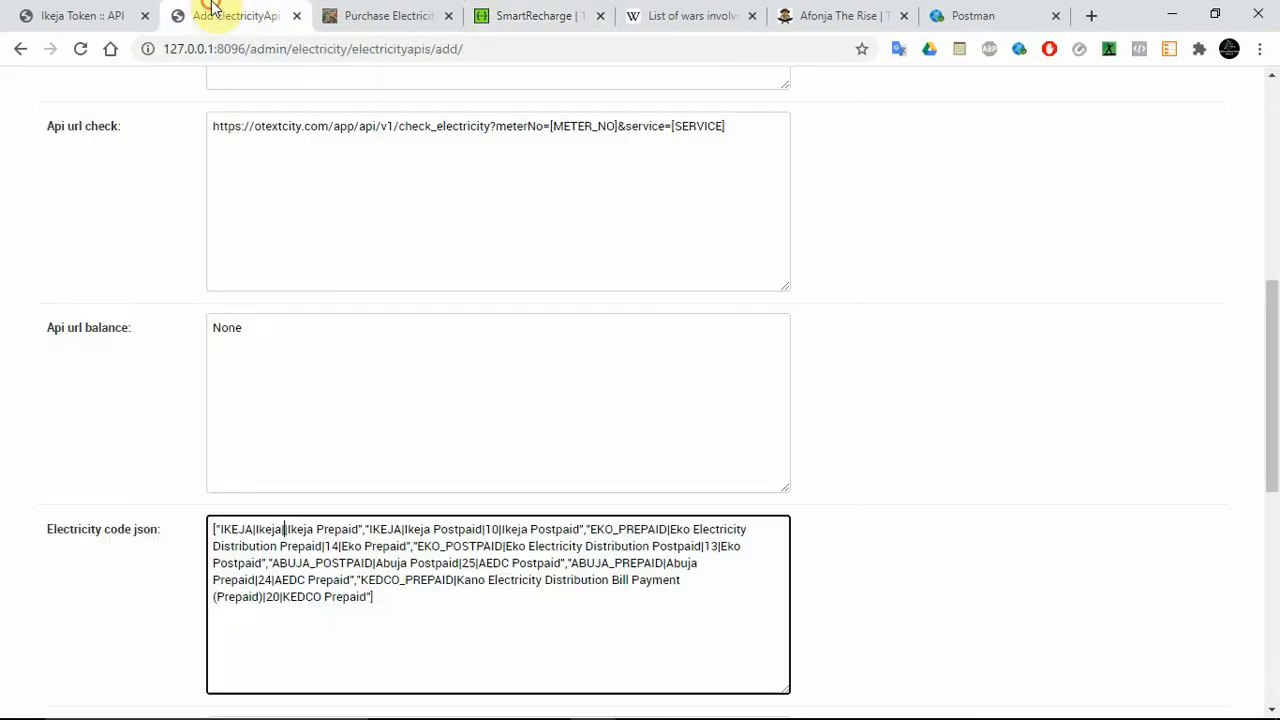
click(285, 529)
key(ctrl+v)
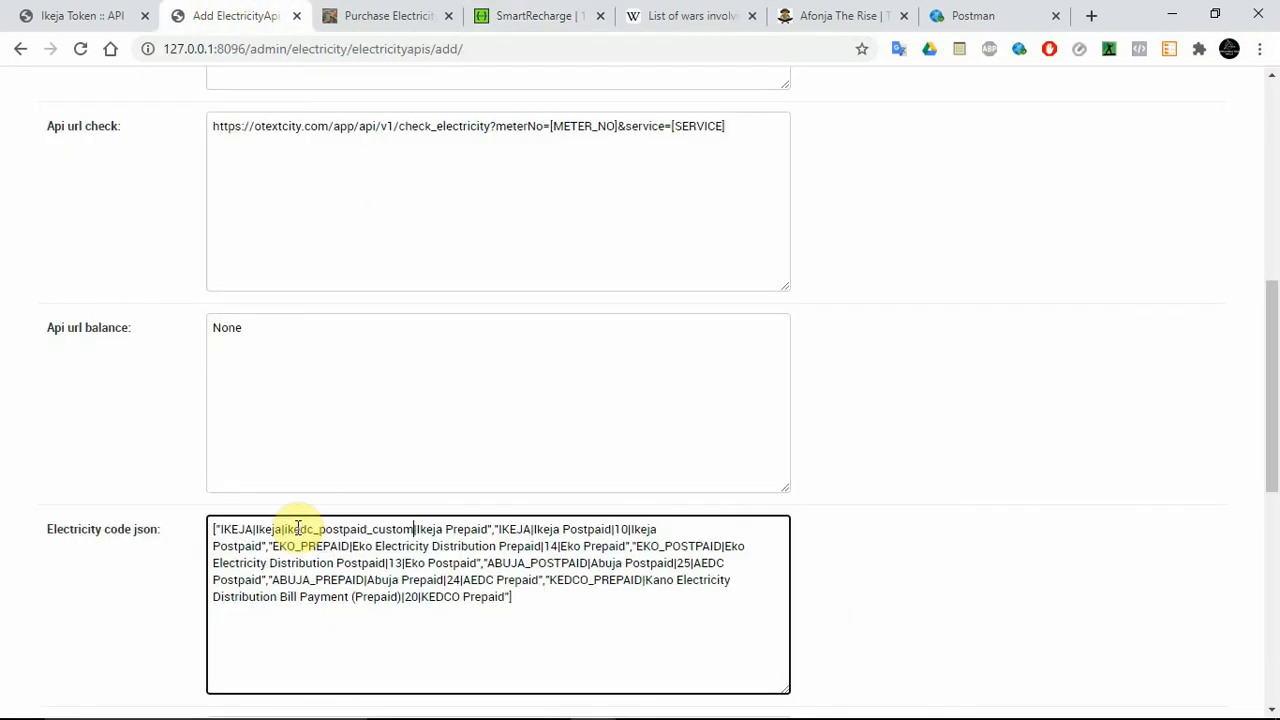
click(342, 529)
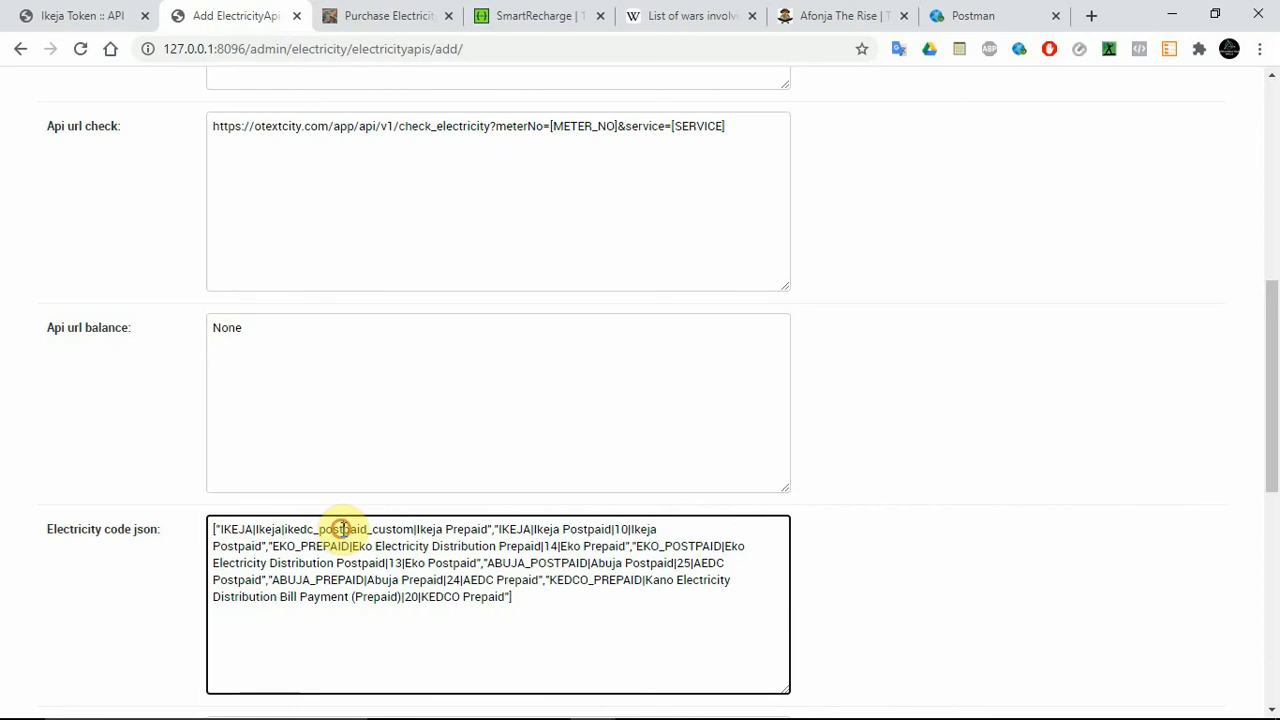
key(BackSpace)
key(BackSpace)
key(BackSpace)
text(re)
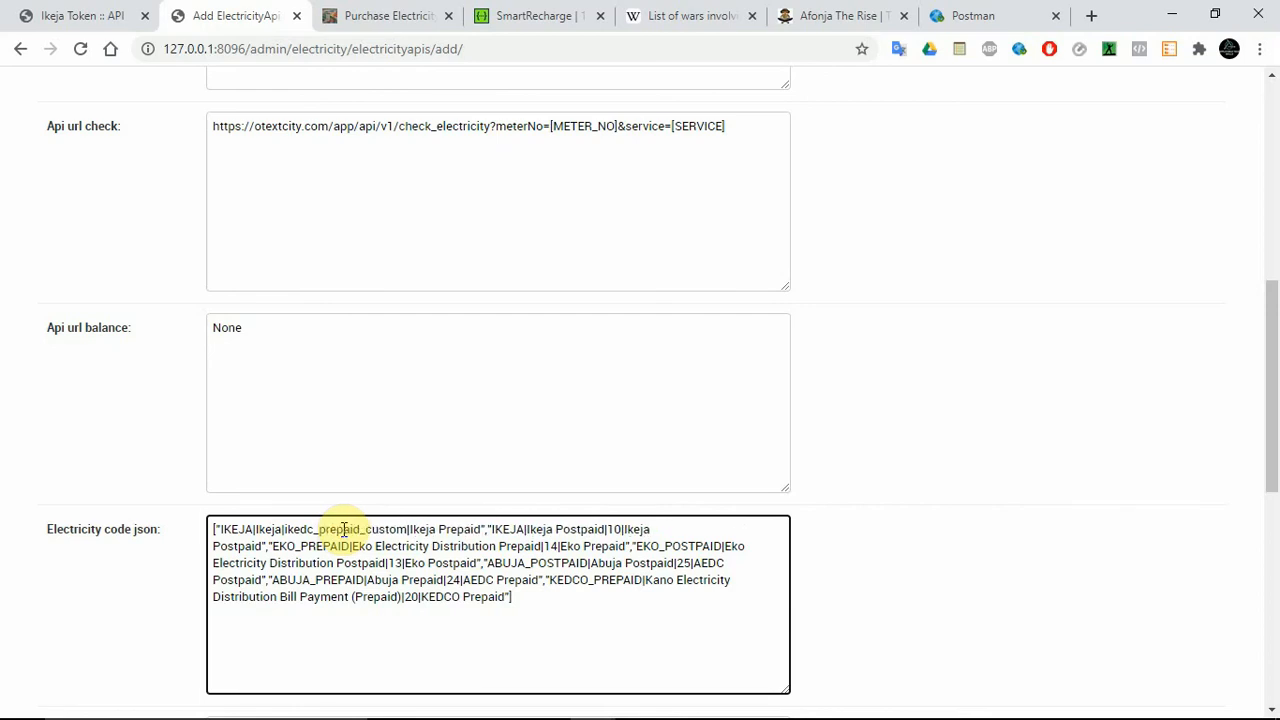
double_click(621, 532)
key(ctrl+v)
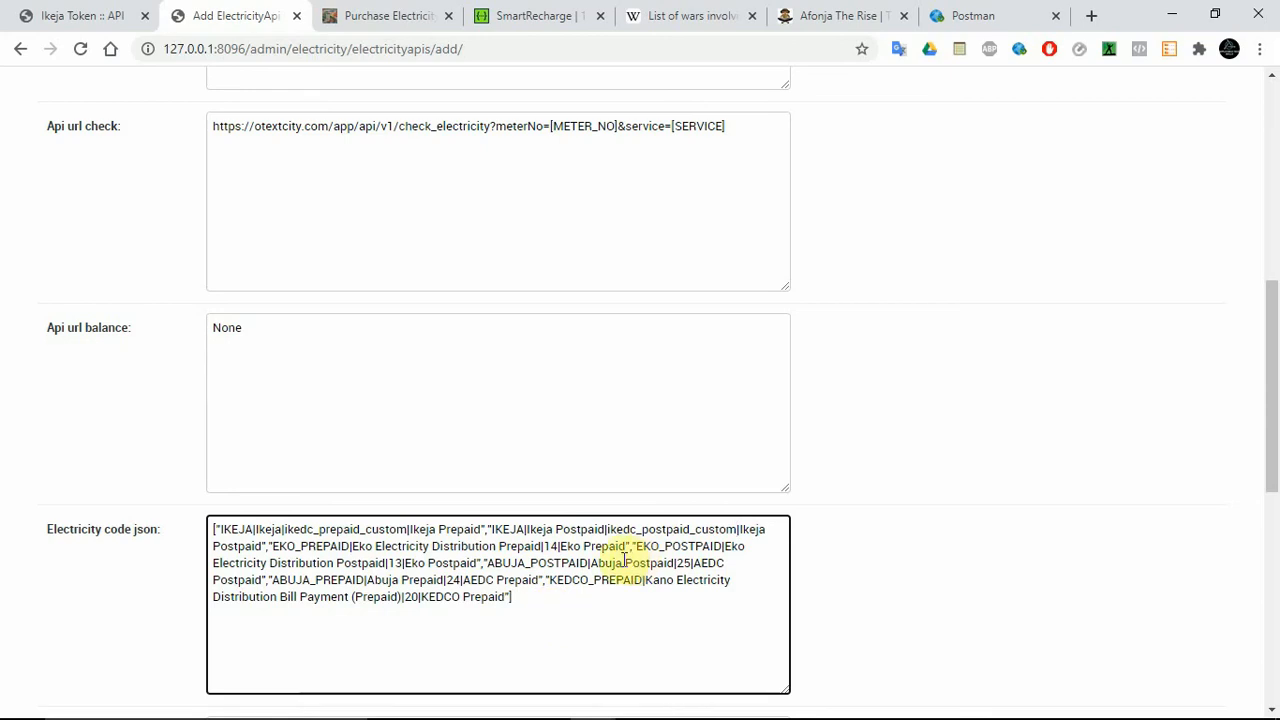
Retrieve aedc_postpaid_custom from the Ditto clipboard history and set it as the Abuja Postpaid service code in Electricity code json.
mouse_move(866, 706)
click(1122, 701)
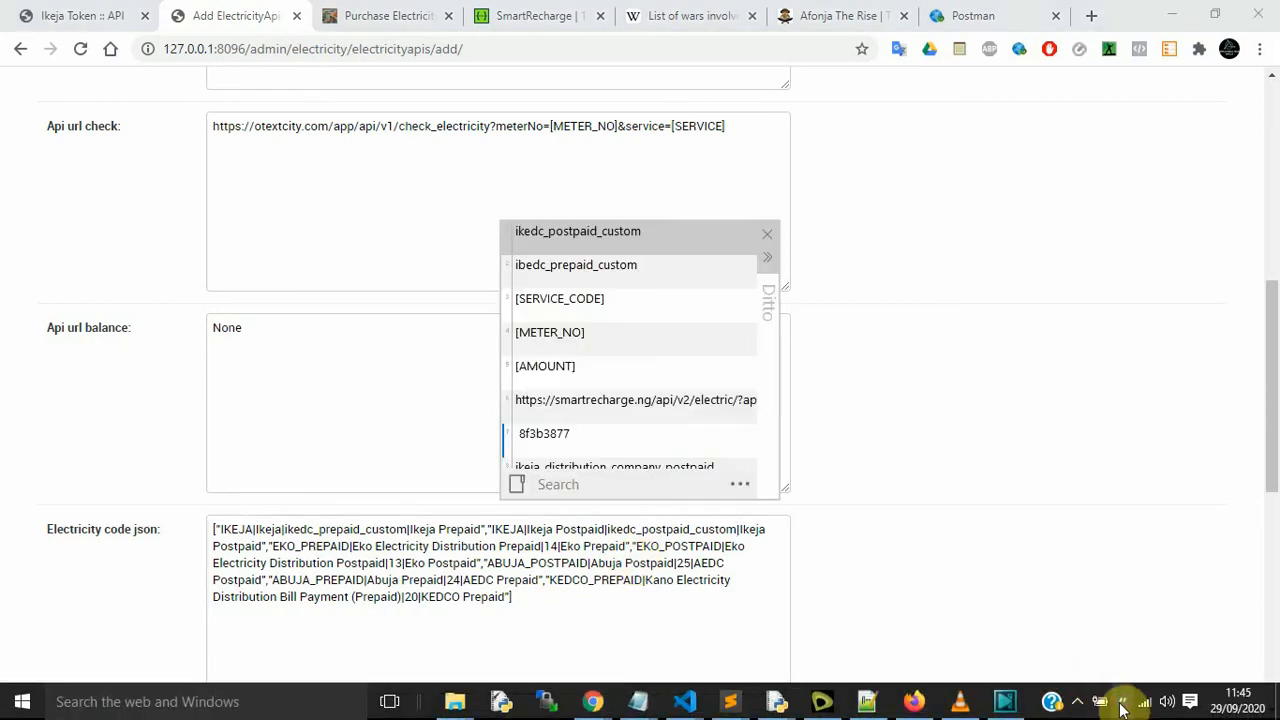
key(Down)
key(Down)
key(Down)
key(Down)
key(Down)
key(Down)
key(Down)
key(Down)
key(Down)
key(Down)
key(Down)
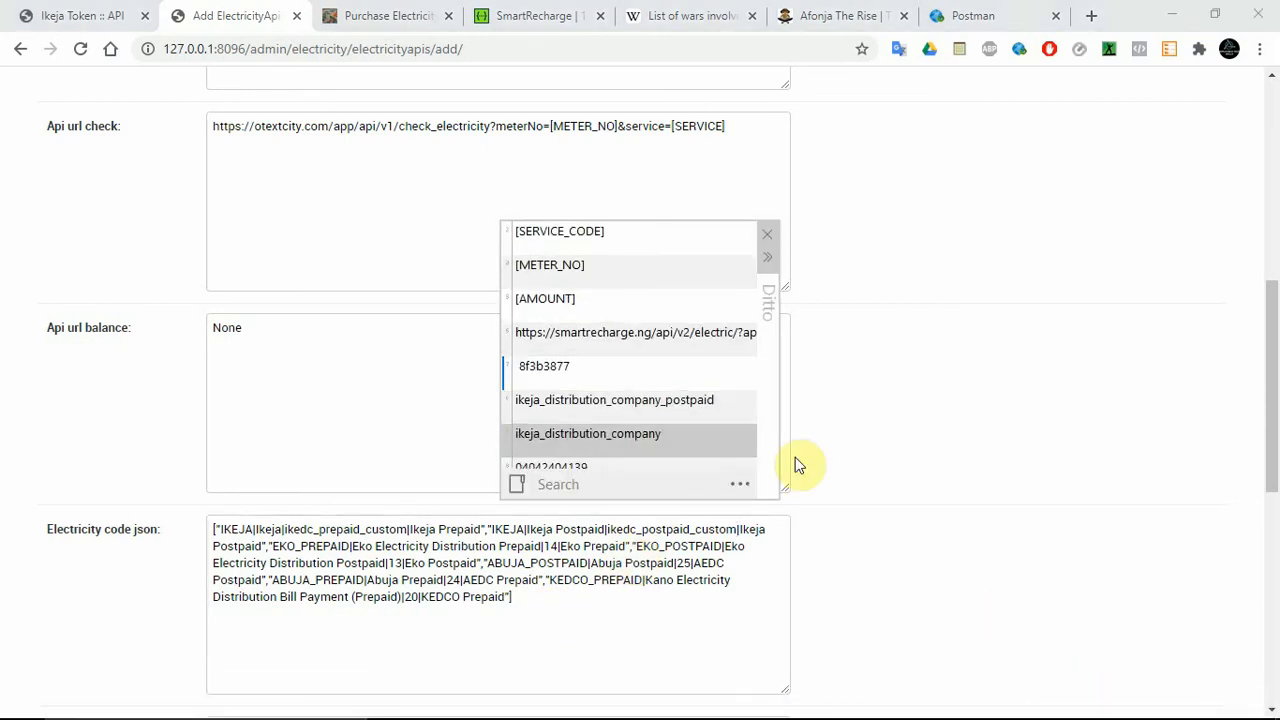
key(Up)
key(Up)
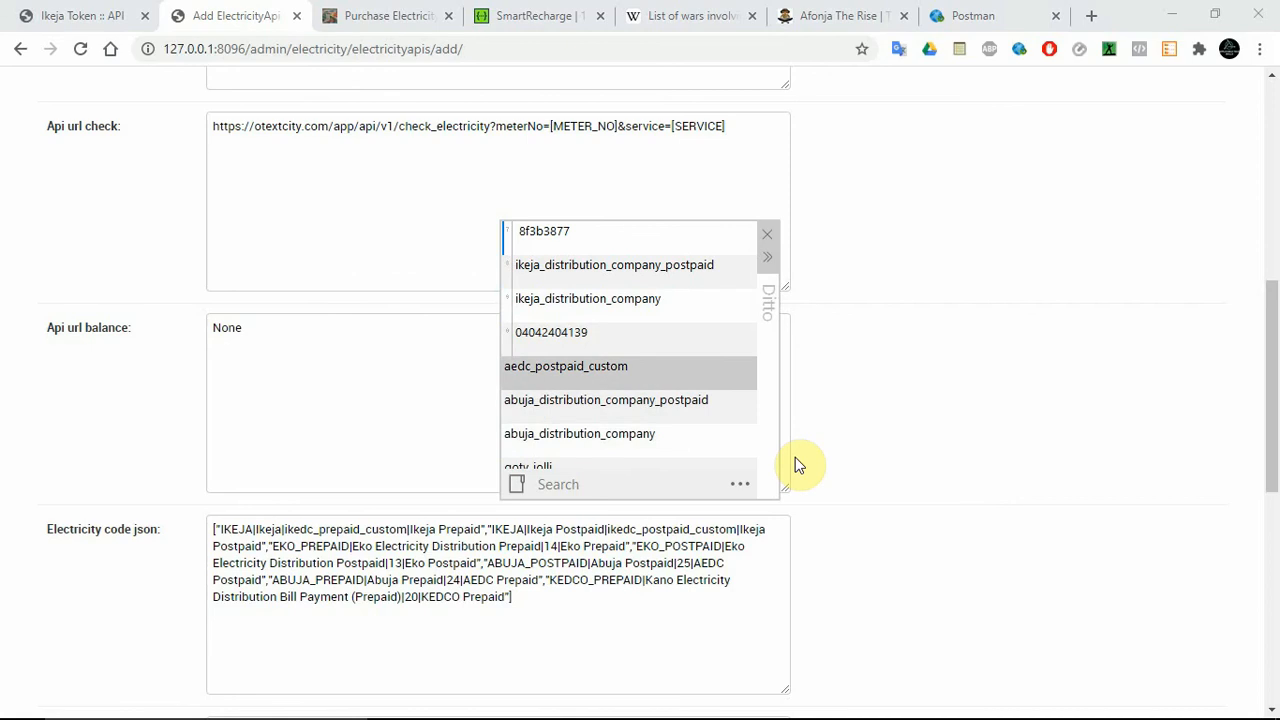
key(Return)
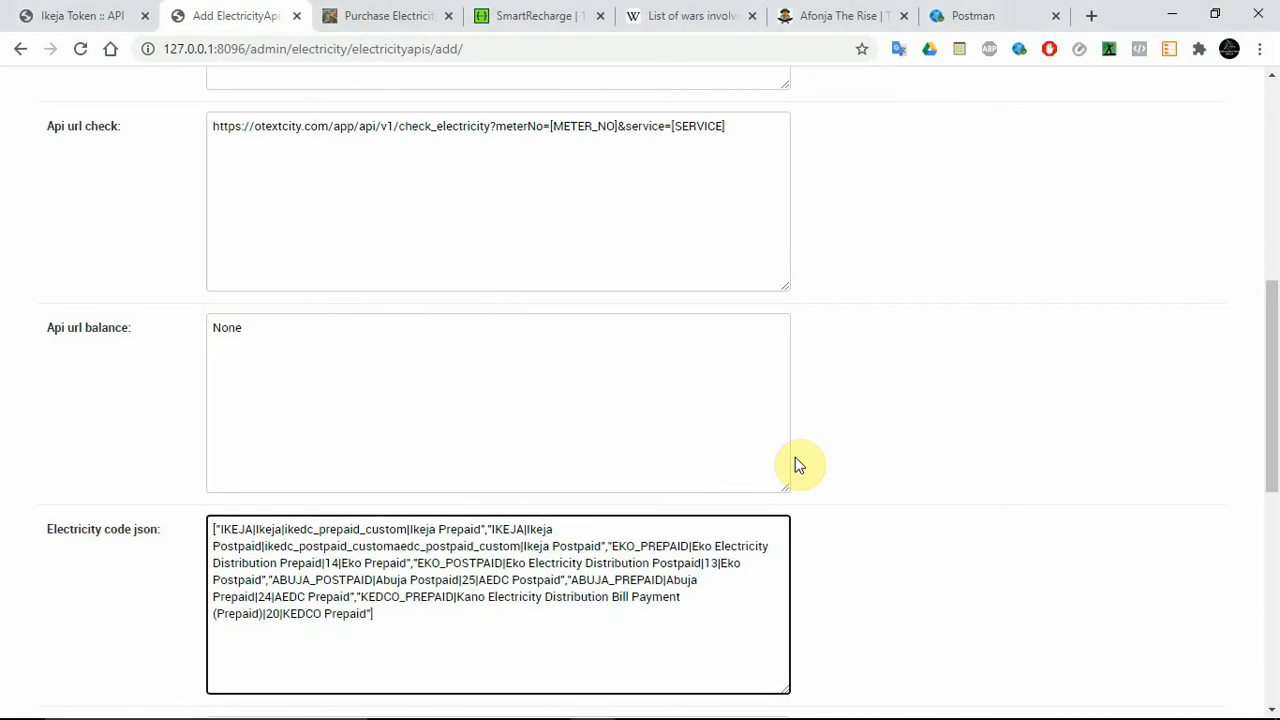
key(ctrl+z)
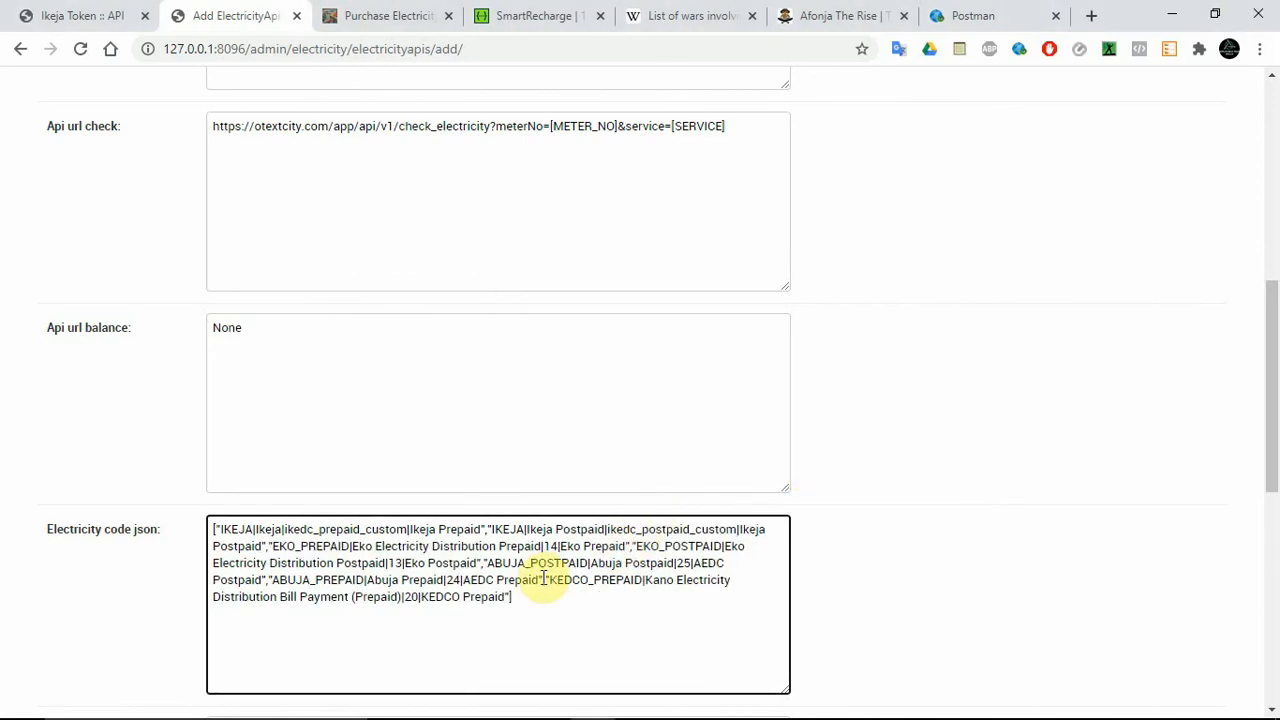
double_click(683, 563)
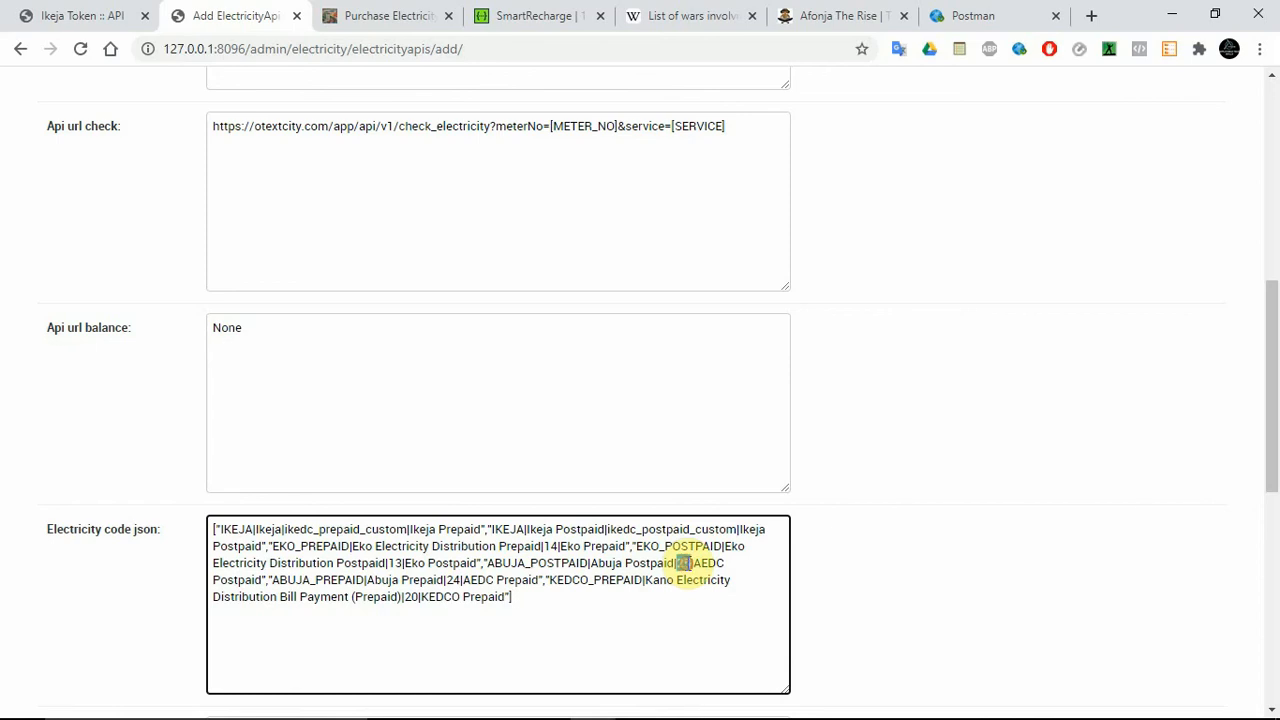
text(aedc_postpaid_custom)
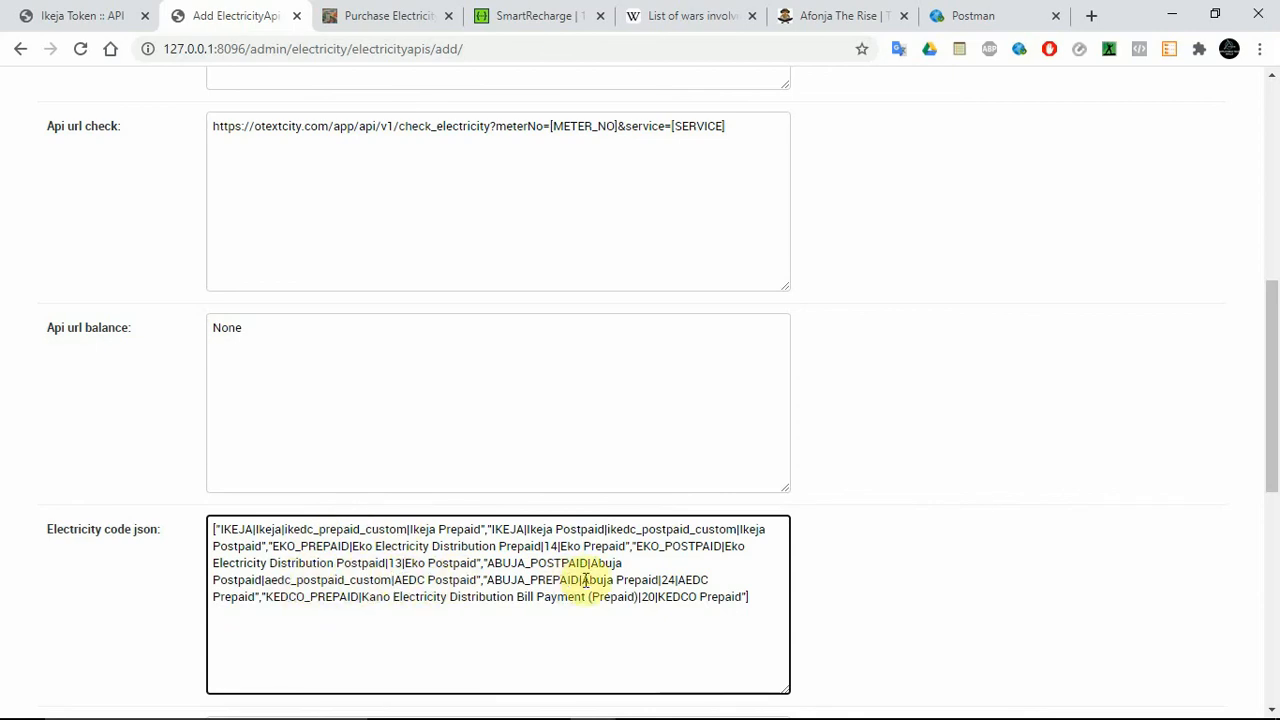
Set the Abuja Prepaid service code in Electricity code json to aedc_prepaid_custom.
double_click(656, 579)
text(aedc_postpaid_custom)
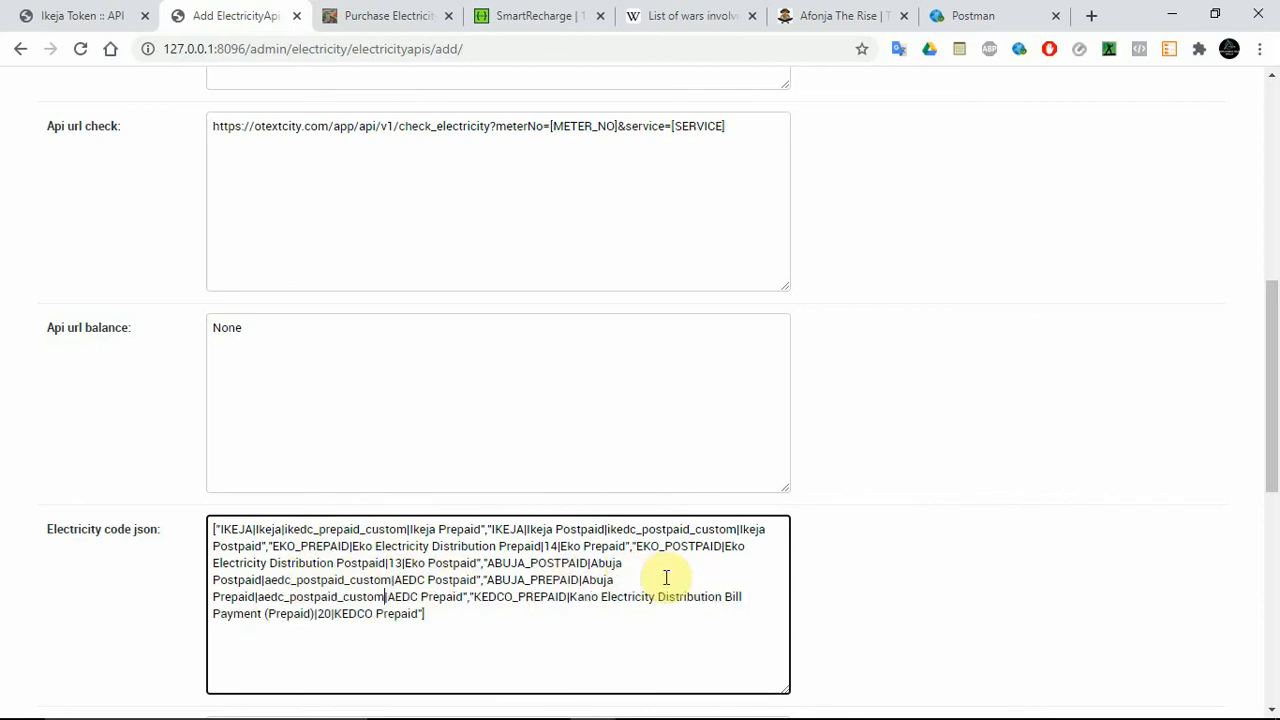
click(311, 597)
key(BackSpace)
key(BackSpace)
key(BackSpace)
key(BackSpace)
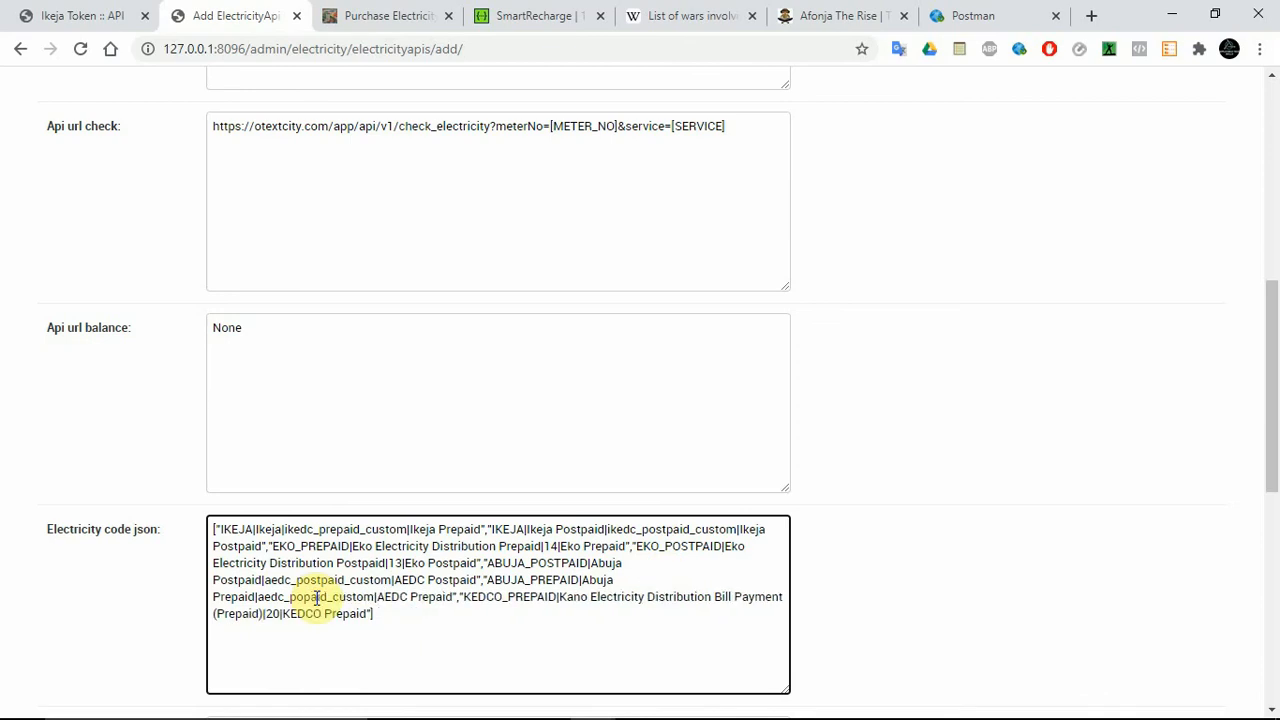
text(pre)
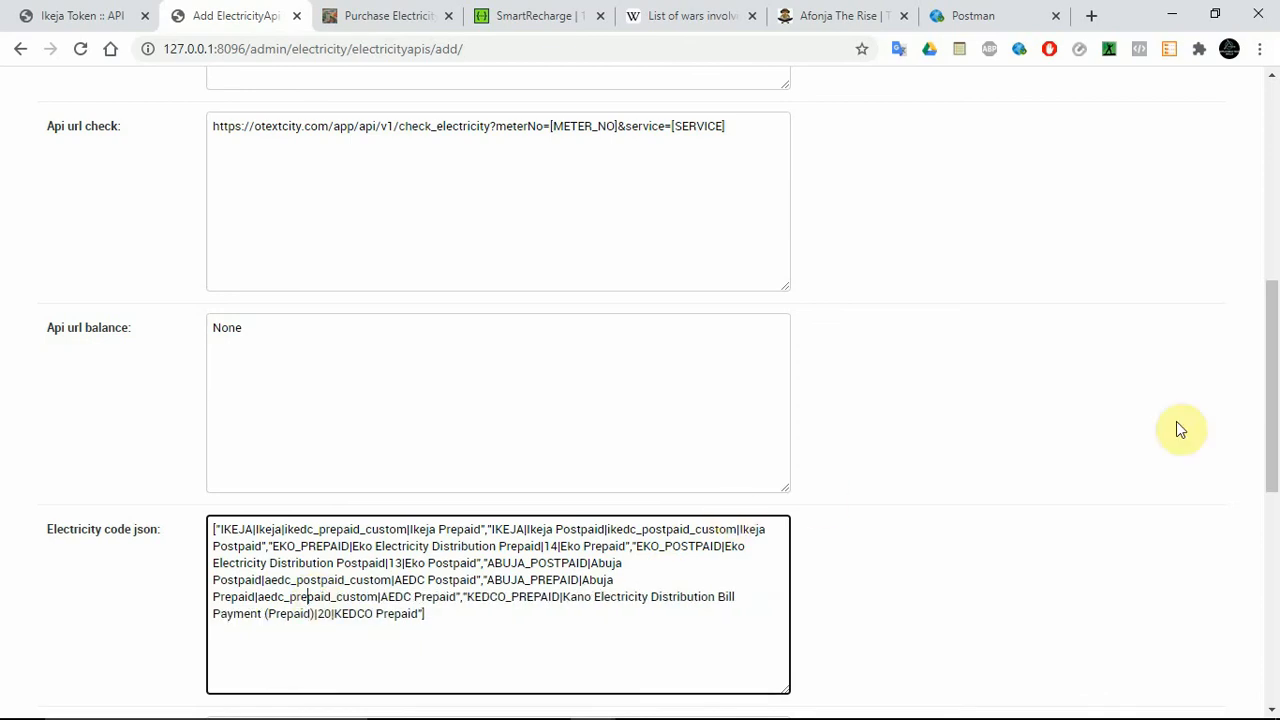
Set the codes of both the Prepaid and Postpaid entries in Metertype code json to prepaid.
drag(1271, 386, 1273, 608)
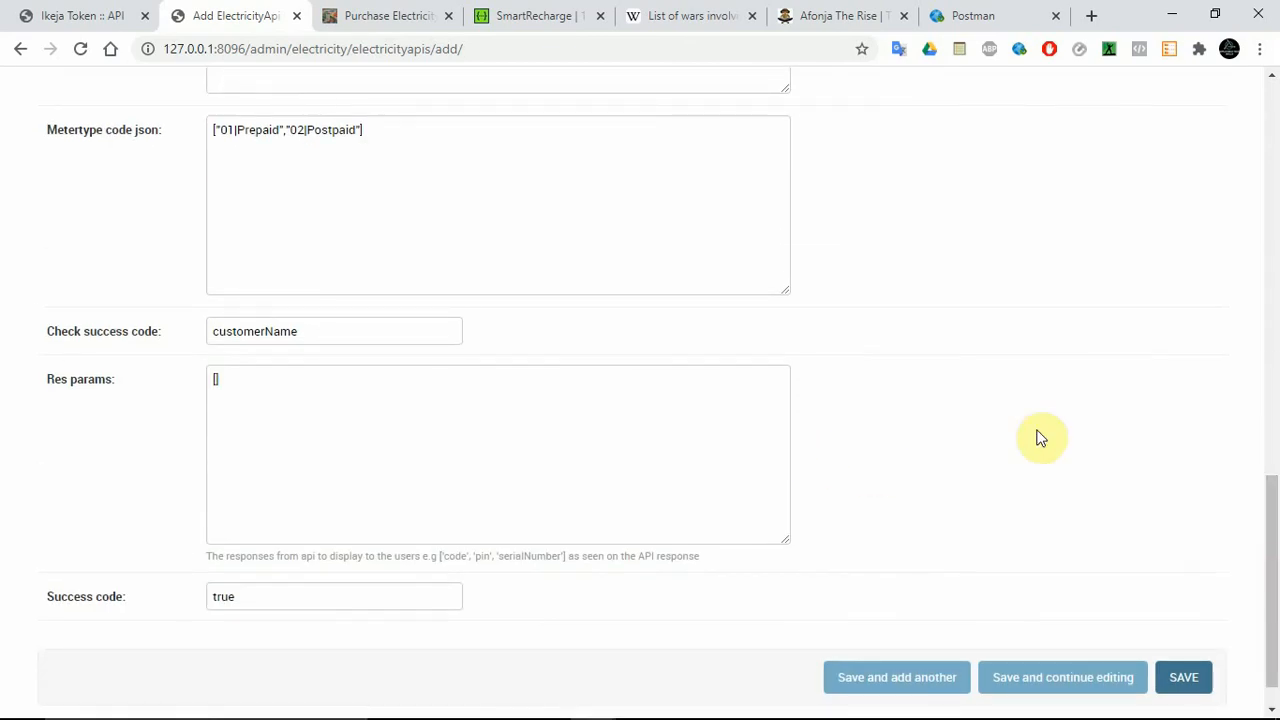
drag(1273, 550, 1272, 503)
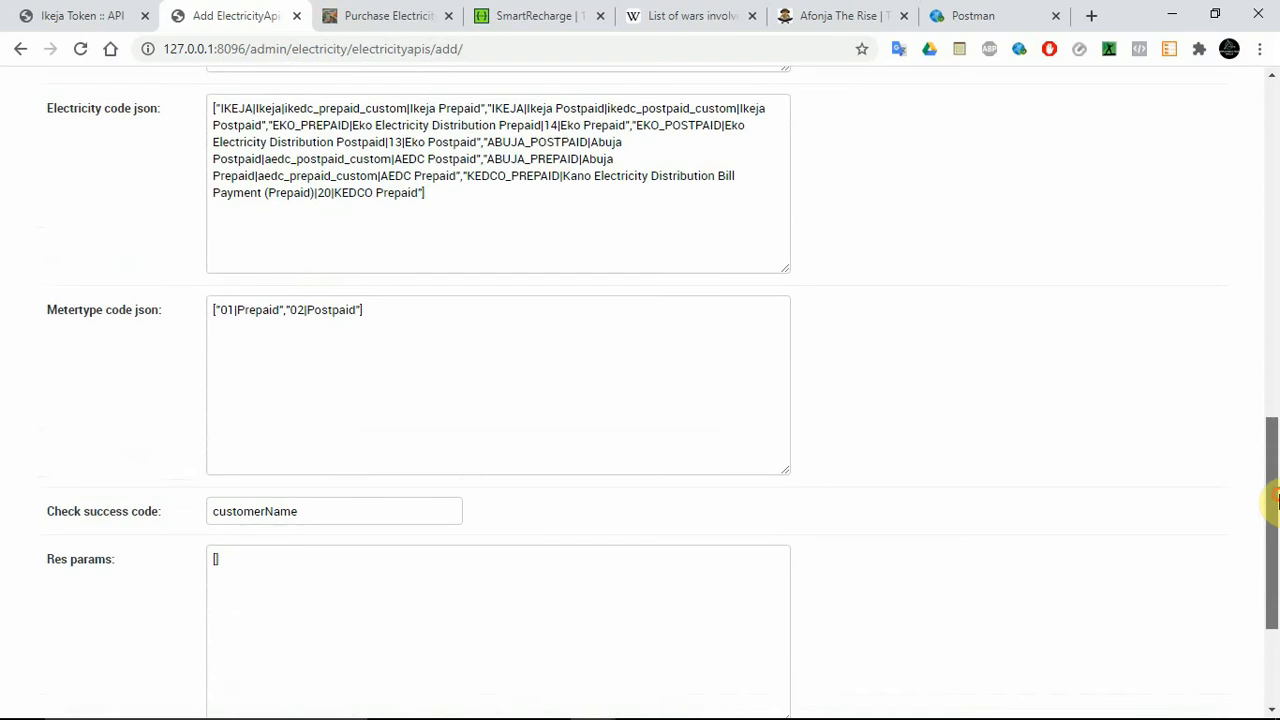
double_click(227, 310)
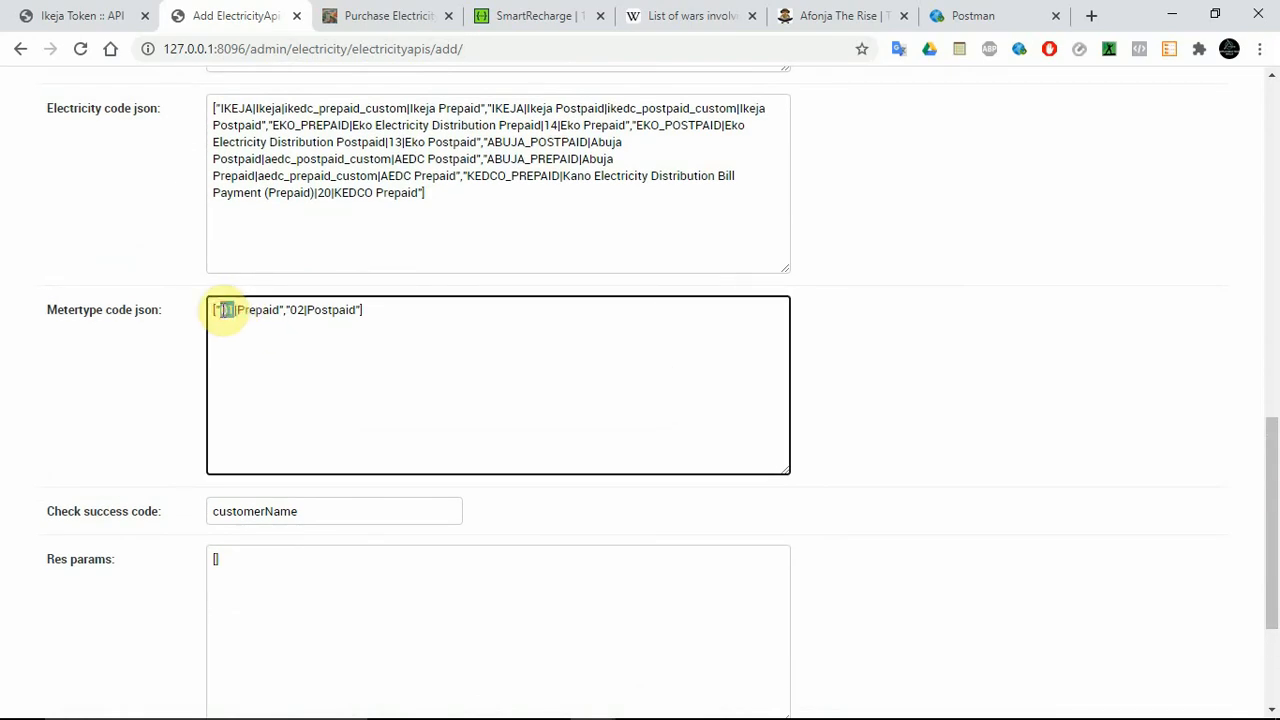
text(prepaid)
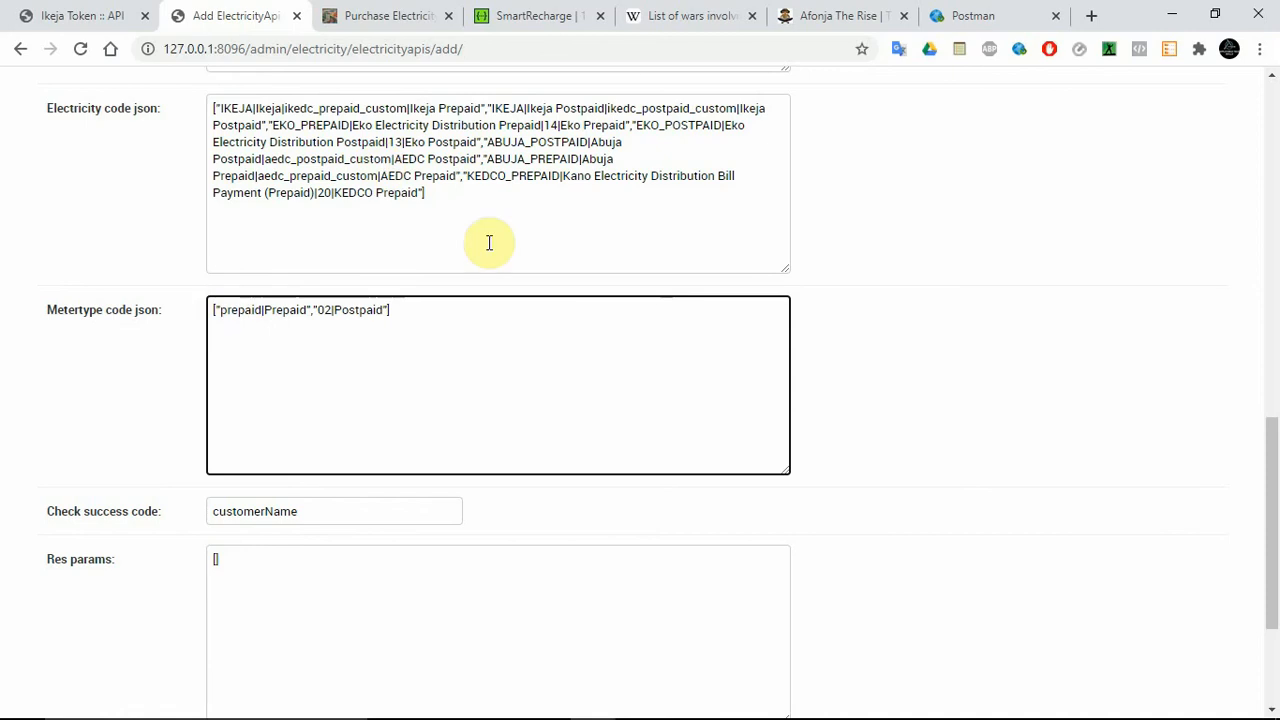
double_click(326, 312)
key(BackSpace)
text(prepa)
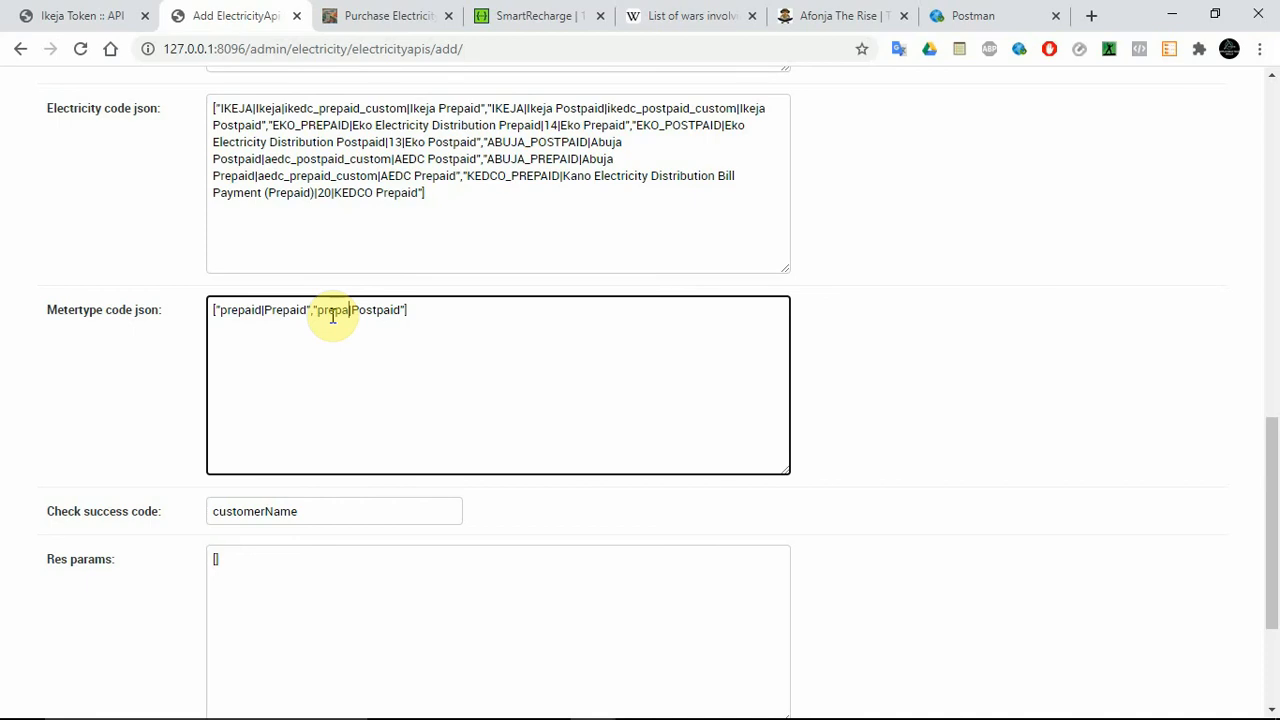
text(id)
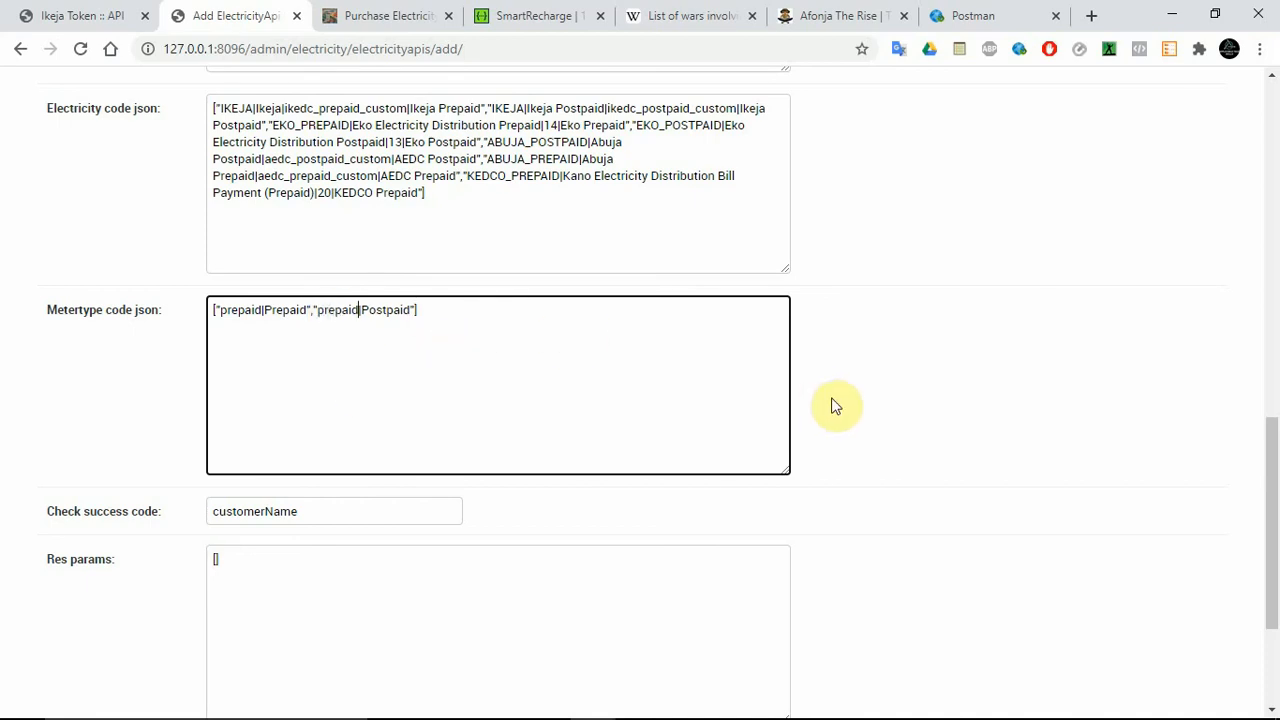
click(891, 379)
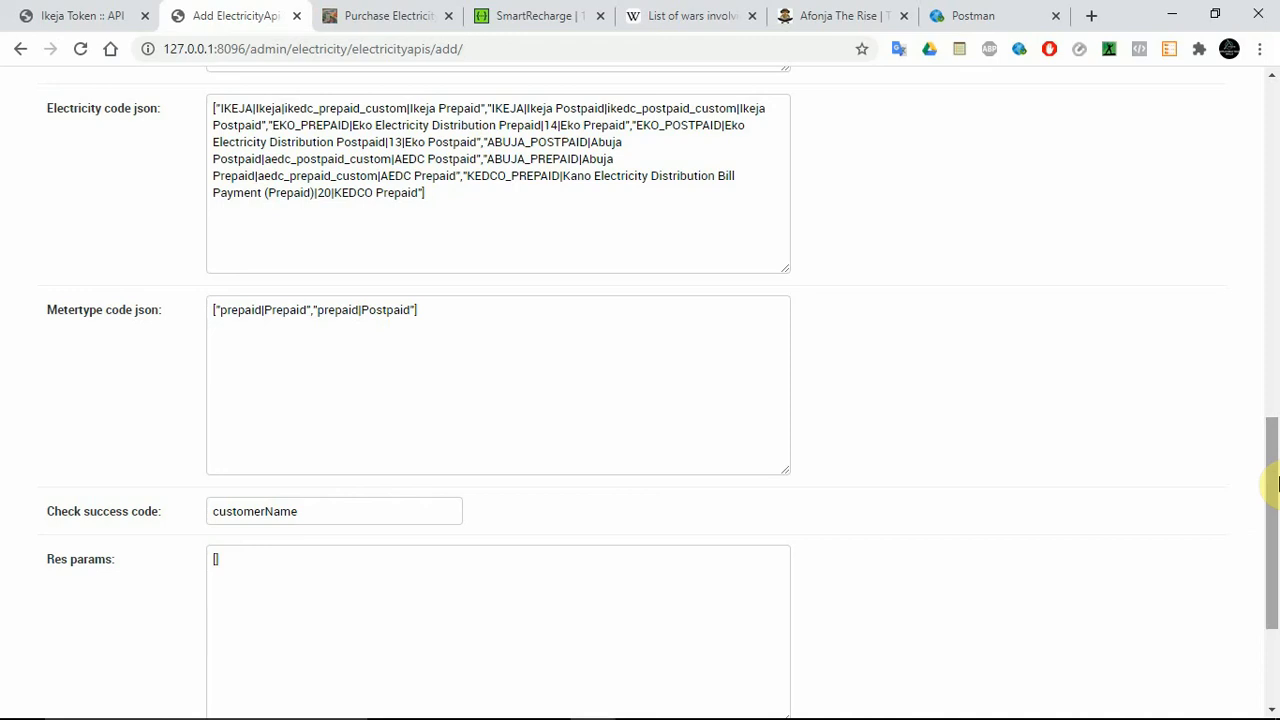
Save the new smartrecharge ElectricityApi and keep its form open for editing.
drag(1278, 483, 1278, 622)
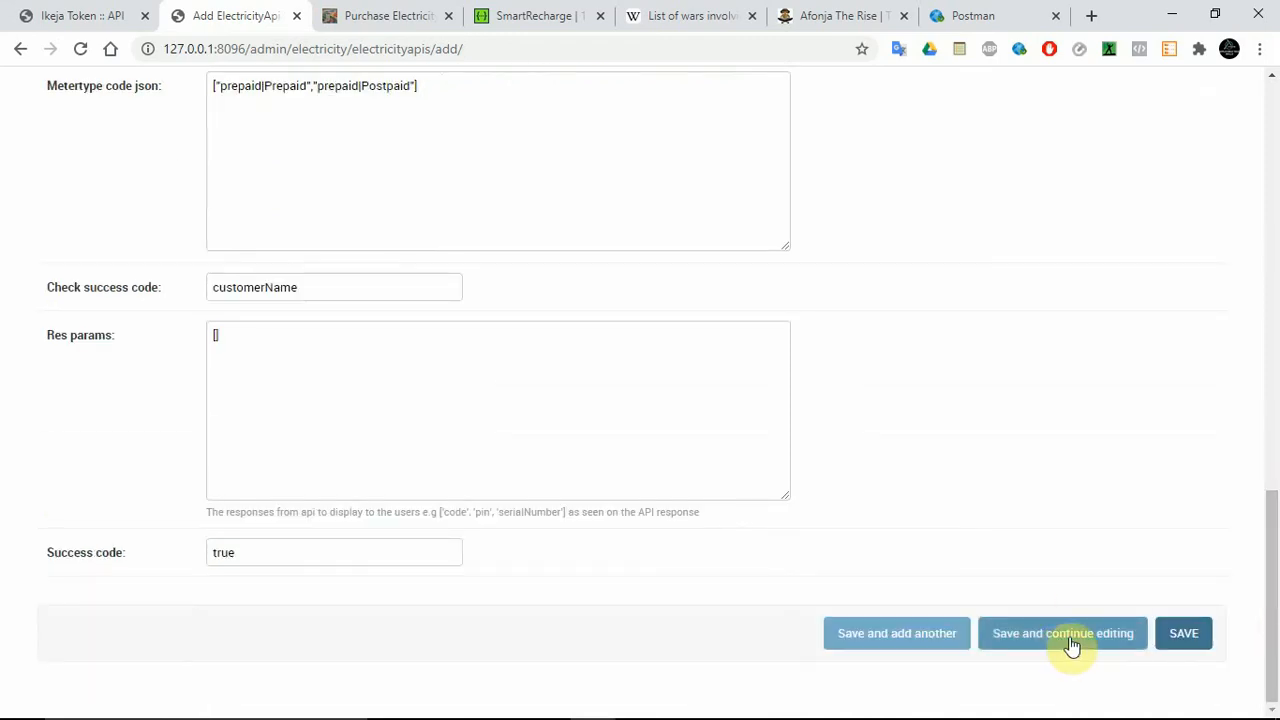
drag(1277, 566, 1270, 600)
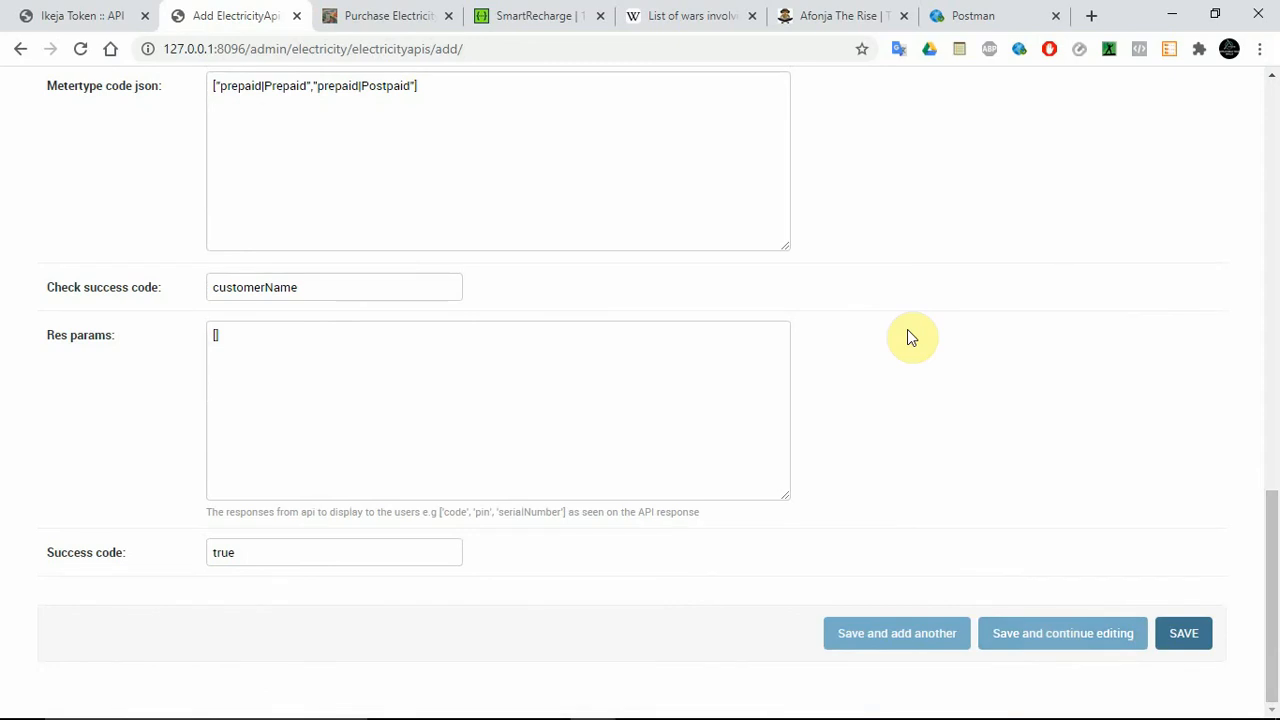
click(1050, 636)
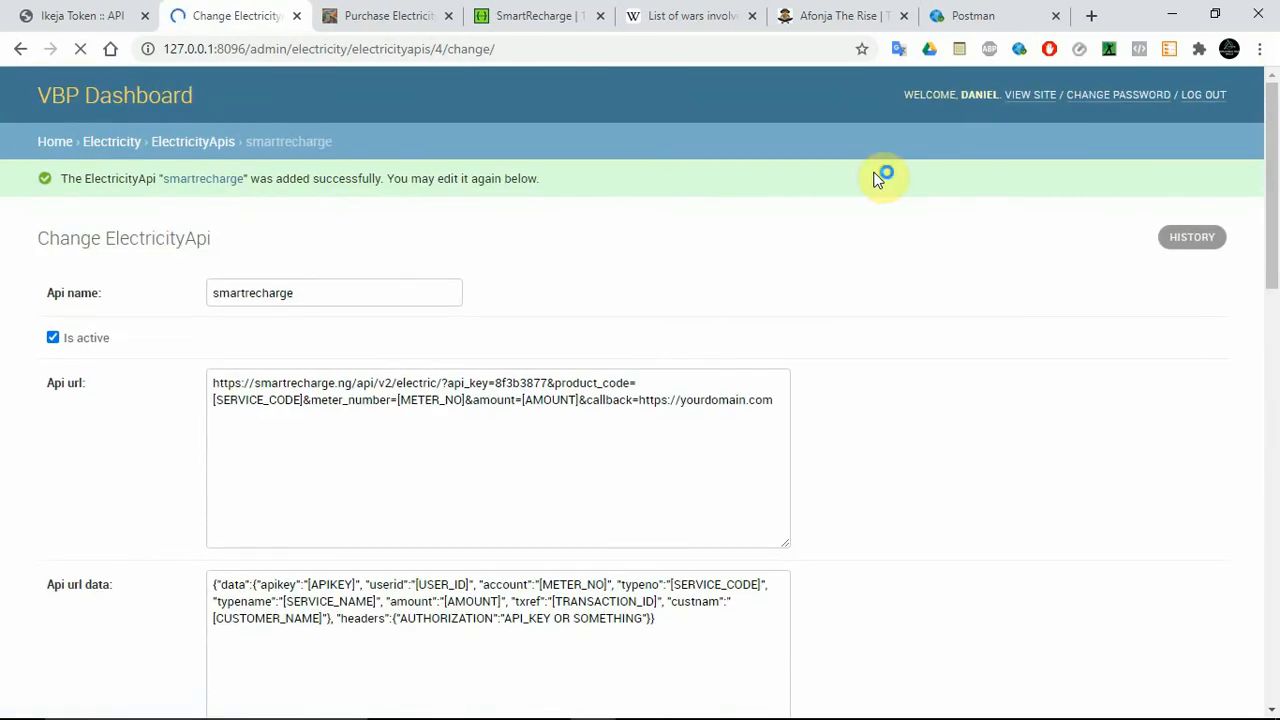
Save the smartrecharge ElectricityApi again and return to the list of electricity APIs.
click(1276, 326)
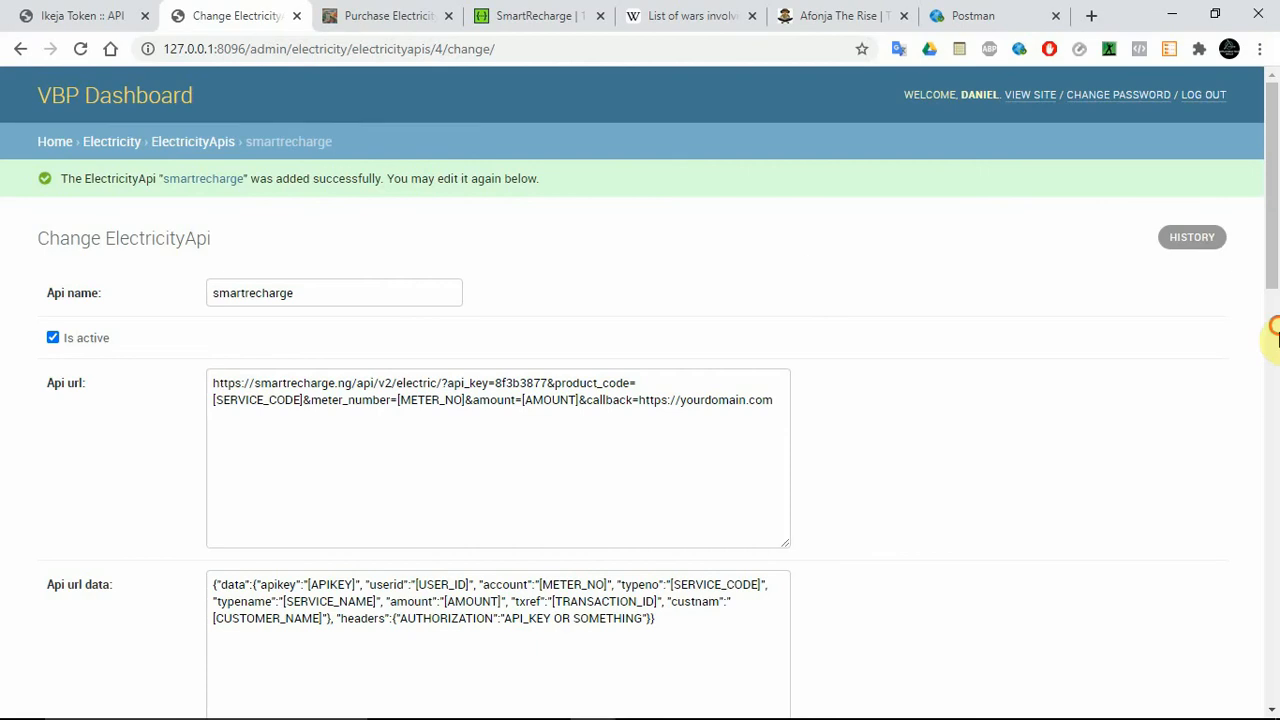
click(1276, 494)
scroll(1245, 663, down, 2)
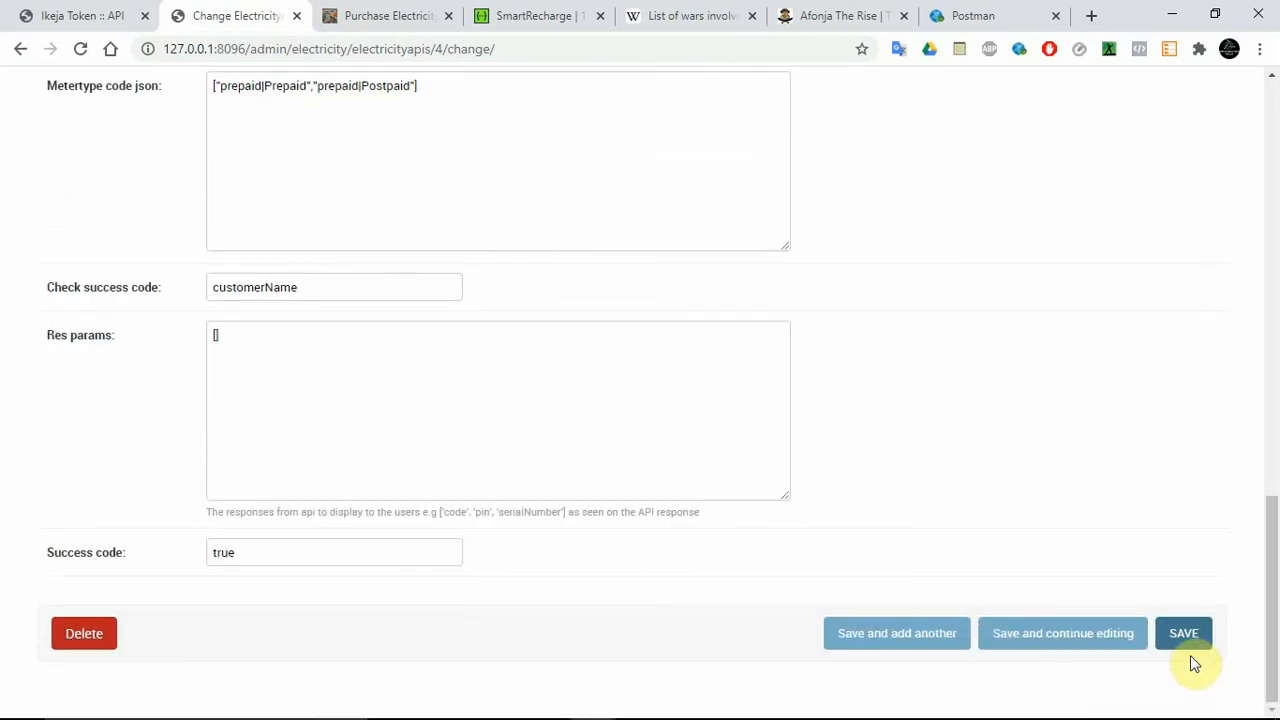
click(1186, 638)
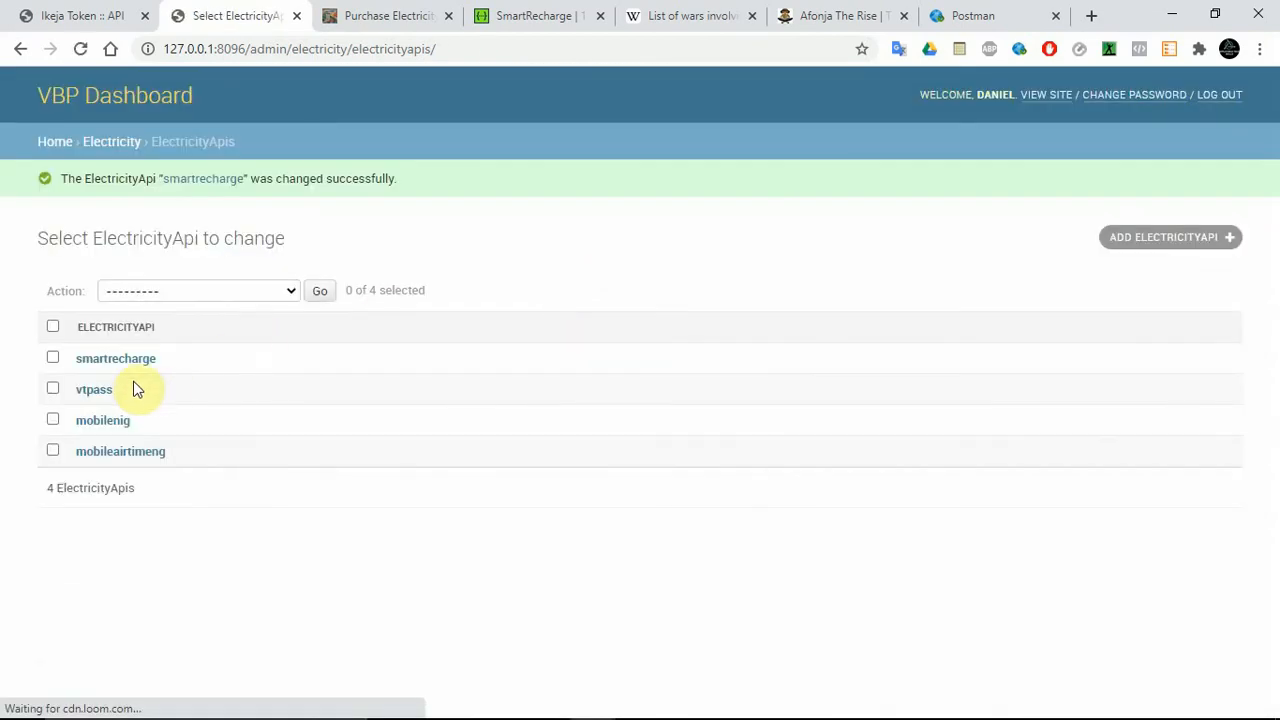
Open the vtpass ElectricityApi, turn off Is active and try to save it.
click(94, 391)
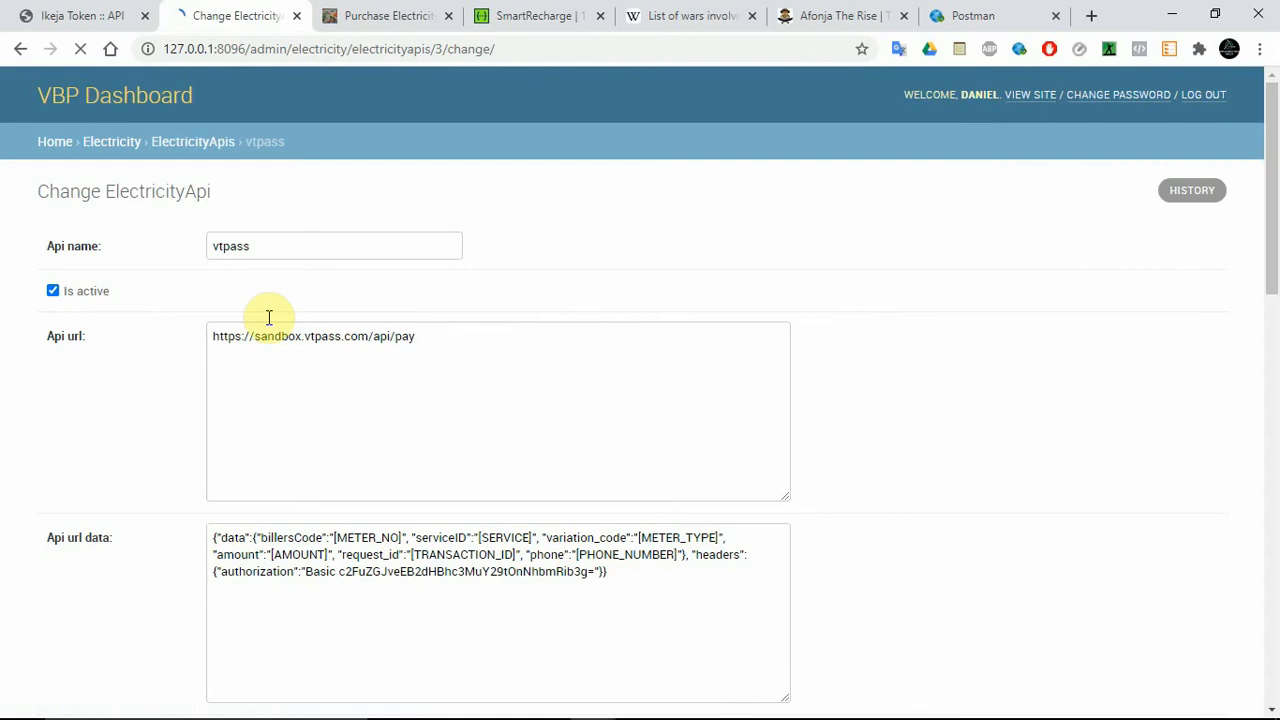
click(68, 292)
drag(1269, 229, 1269, 600)
click(1180, 634)
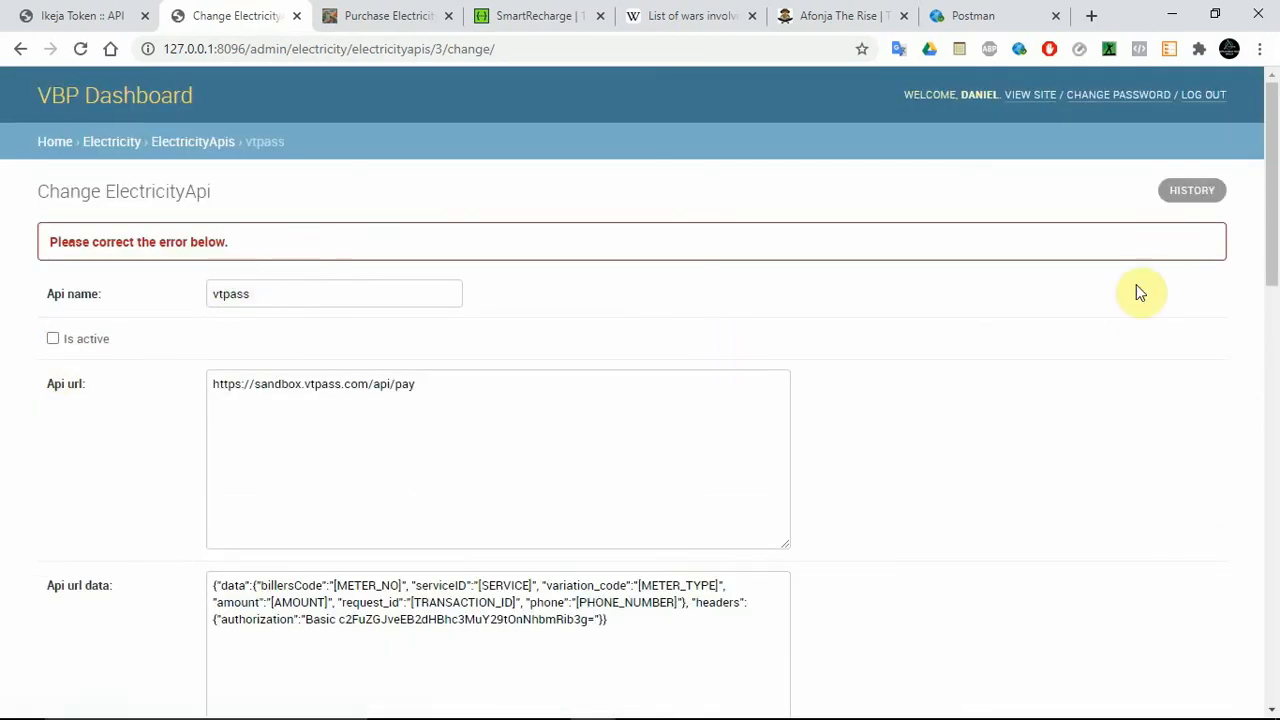
Fill the required Res params of the vtpass ElectricityApi with [] and save the entry.
drag(1272, 215, 1272, 640)
click(520, 398)
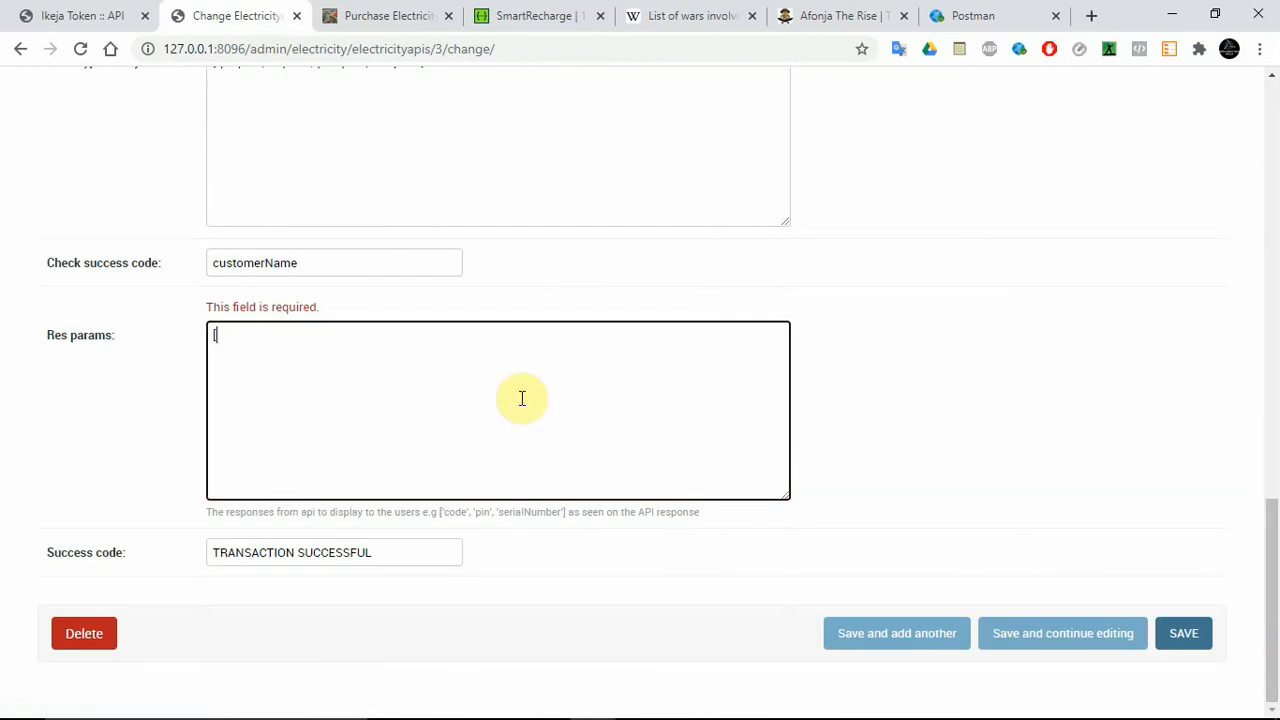
text([])
click(1182, 632)
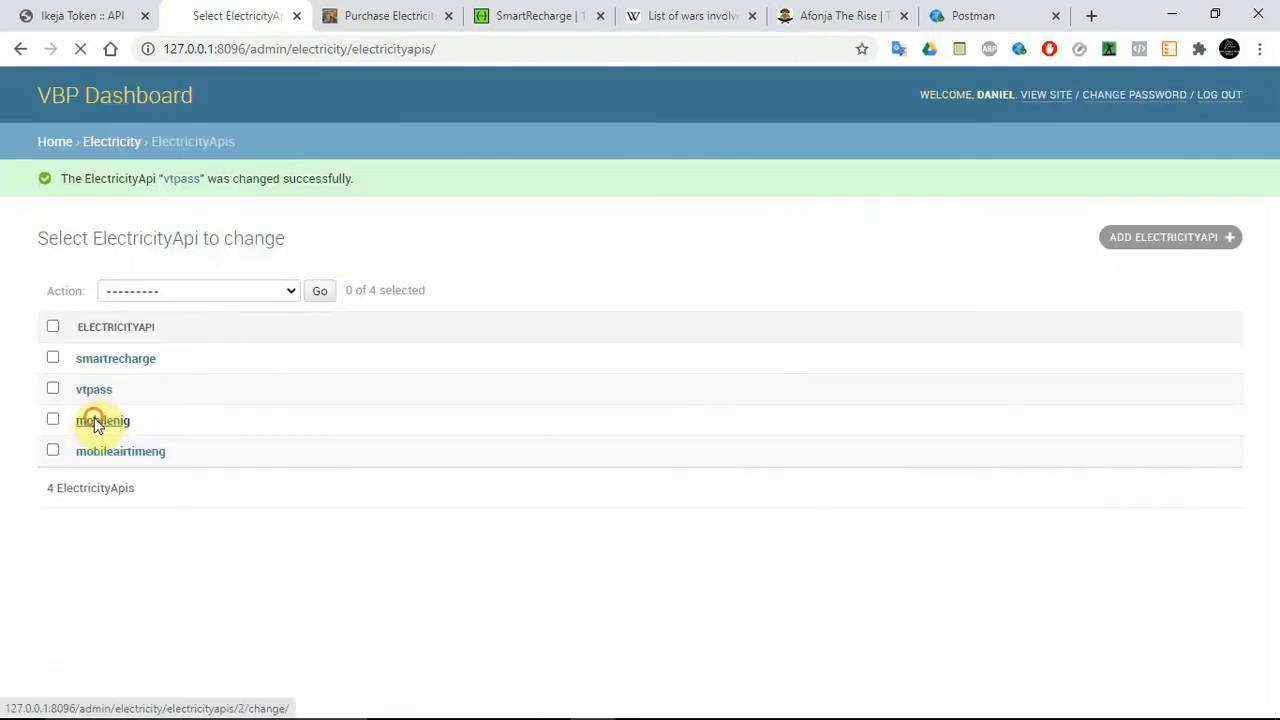
Check whether the mobilenig ElectricityApi is active, and return to the list of electricity APIs.
click(103, 420)
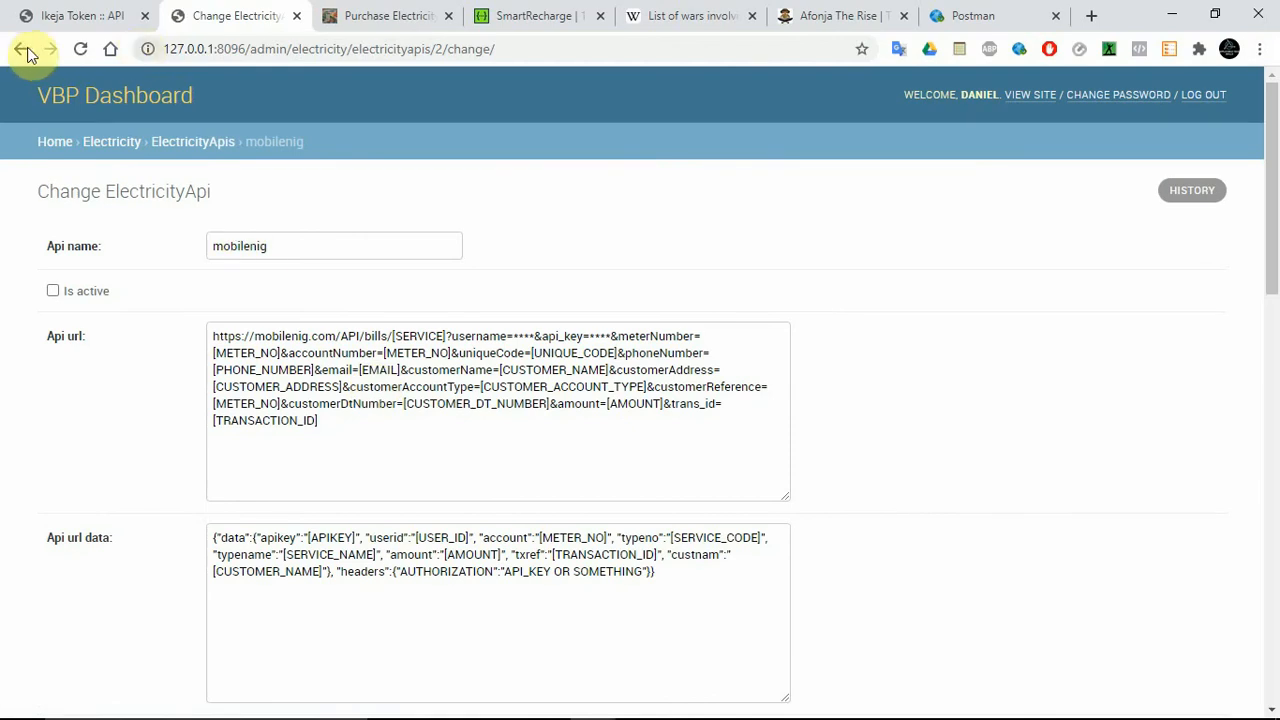
click(21, 49)
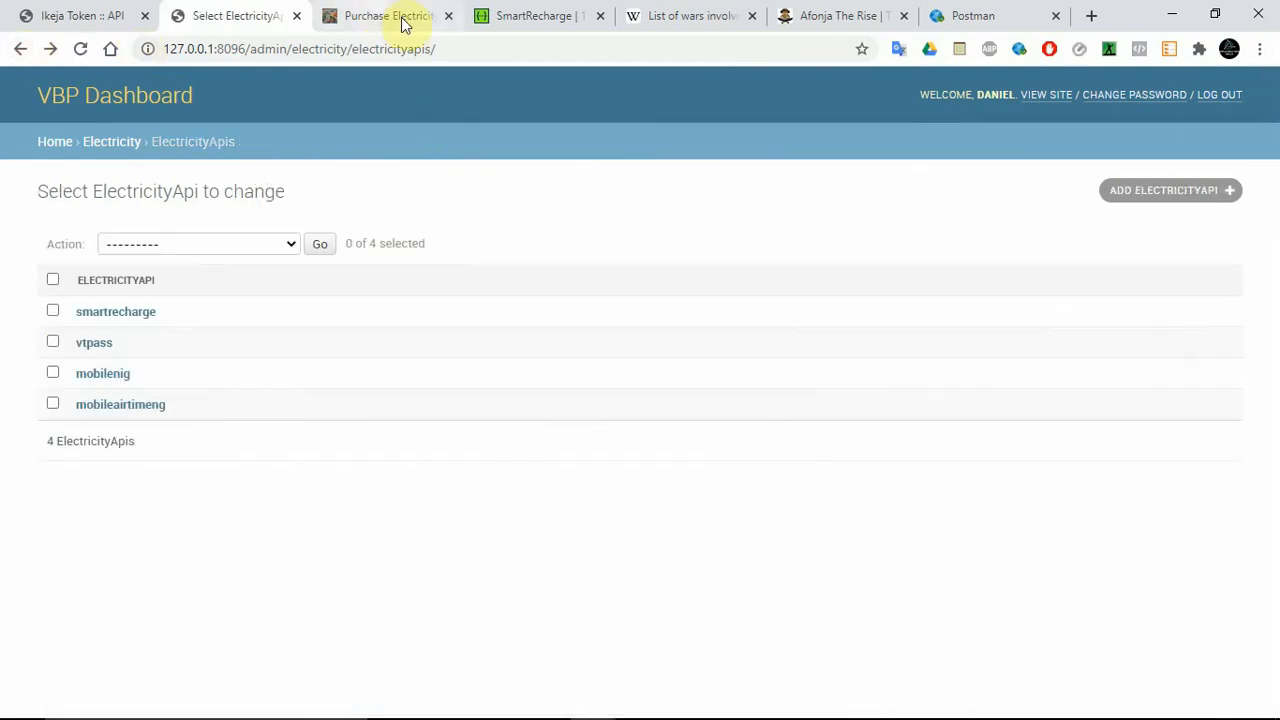